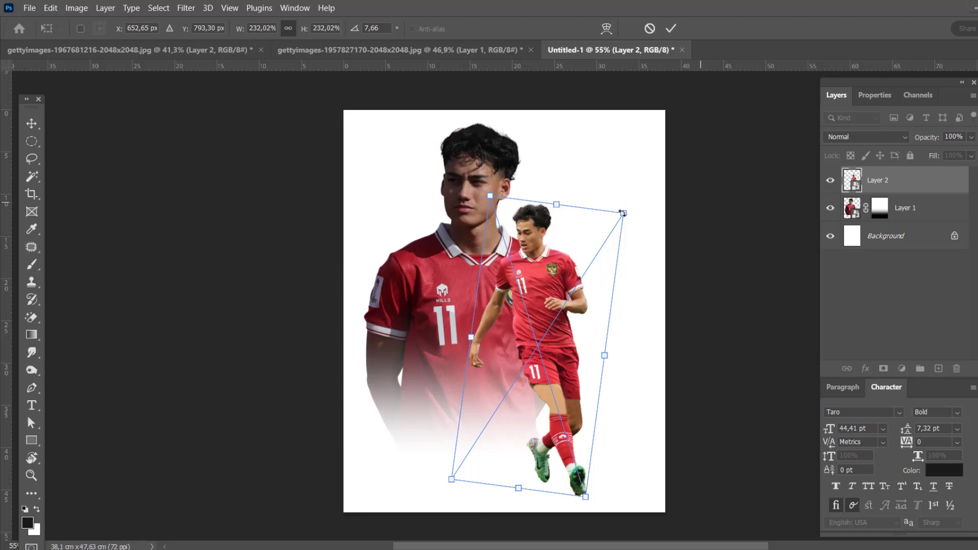
Scale the action cutout (Layer 2) down to a smaller size
drag(623, 213, 586, 265)
key(Return)
click(902, 207)
key(ctrl+0)
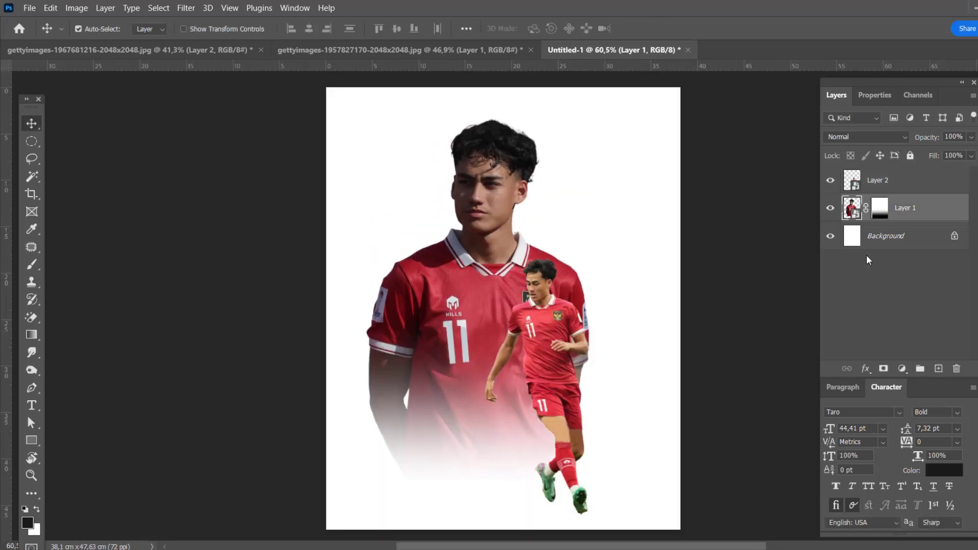
Redraw the portrait's gradient fade mask so the fade starts higher
click(880, 208)
key(g)
drag(388, 481, 389, 356)
key(ctrl+minus)
Add a light pink Solid Color fill layer above the Background
click(886, 236)
click(902, 368)
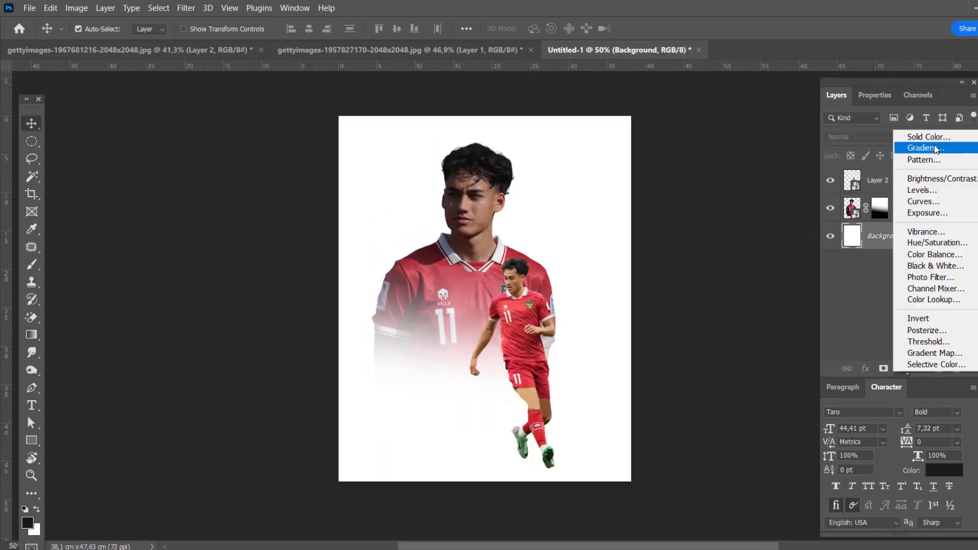
click(928, 137)
drag(683, 346, 687, 334)
key(Return)
key(ctrl+plus)
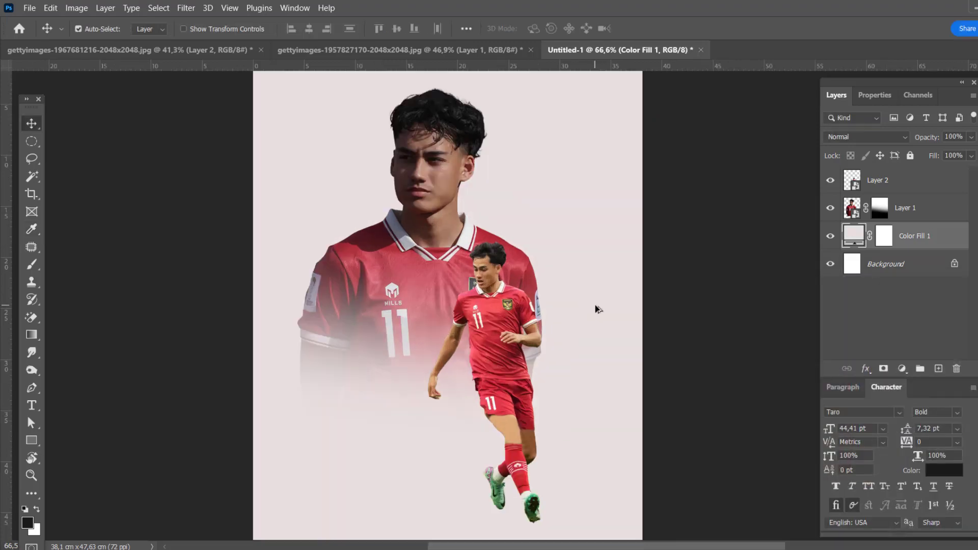
Create a new layer above the pink fill, filled with mid grey
key(ctrl+0)
key(ctrl+shift+alt+n)
click(51, 7)
click(67, 205)
key(Return)
Add Noise to the grey layer and blend it in Hard Light at 86%
click(186, 7)
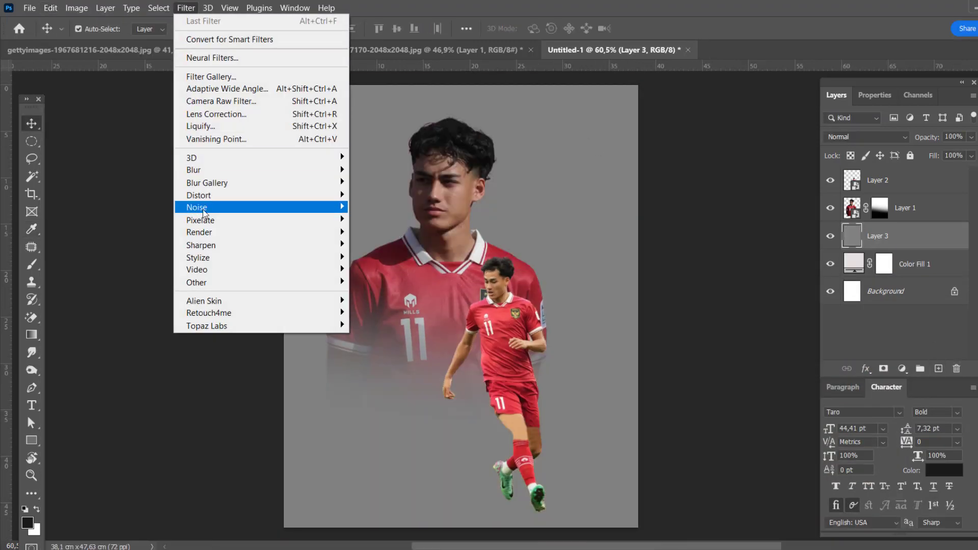
click(380, 208)
click(580, 97)
click(866, 137)
click(852, 321)
click(971, 136)
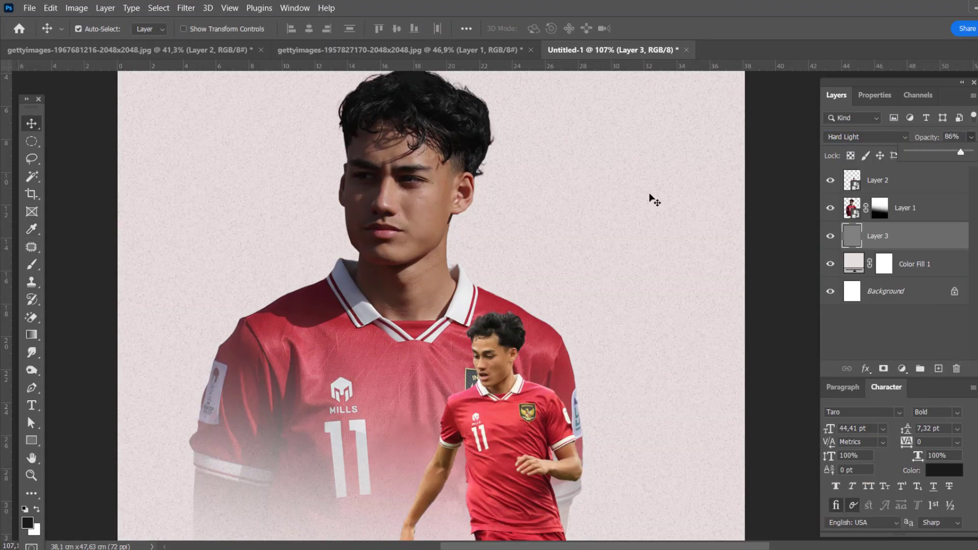
key(ctrl+minus)
key(ctrl+minus)
key(ctrl+minus)
Select the faded portrait layer (Layer 1) for filtering
click(415, 224)
scroll(437, 132, up, 4)
scroll(437, 132, up, 1)
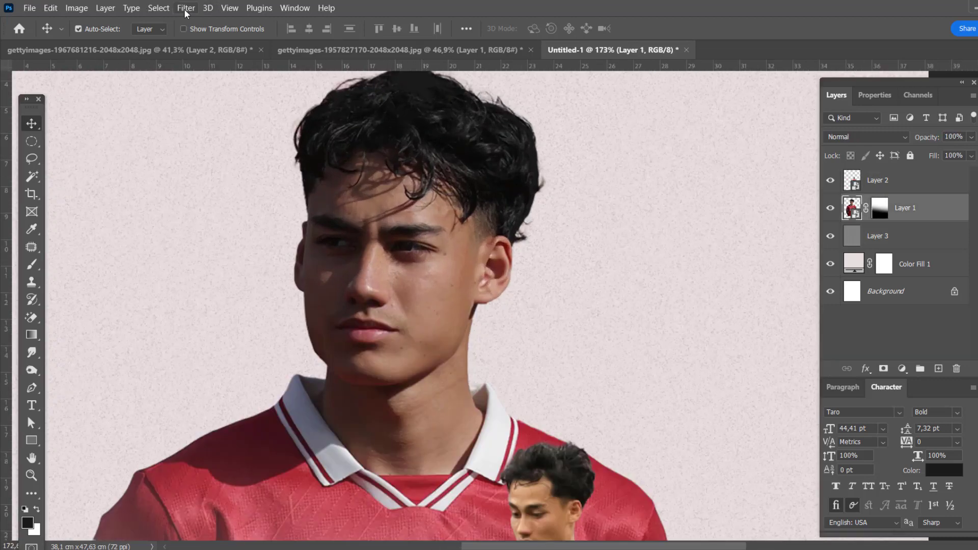
click(186, 7)
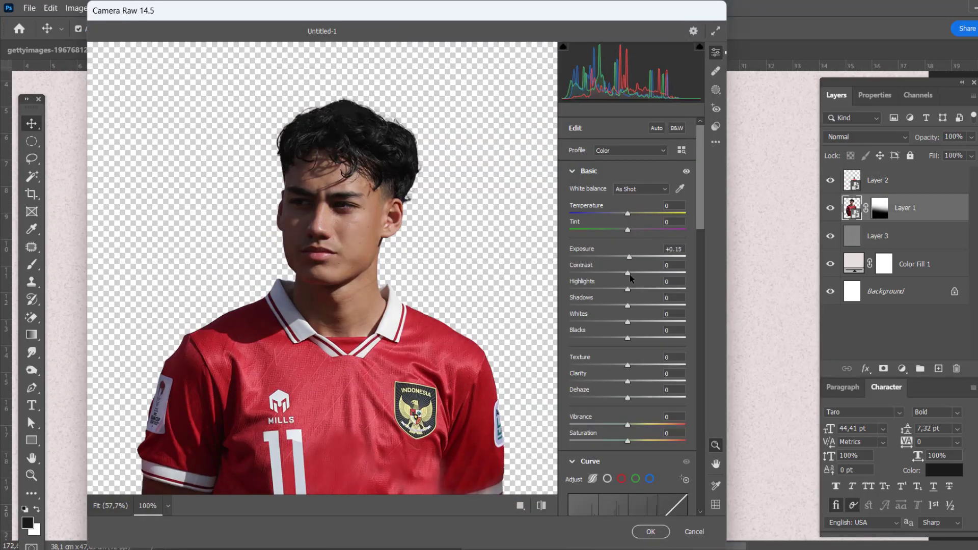
Lift Shadows, Whites, Blacks, Clarity and Dehaze in Camera Raw and apply the grade
mouse_move(627, 306)
mouse_down()
mouse_move(659, 305)
mouse_move(636, 338)
mouse_up()
mouse_move(627, 382)
mouse_down()
mouse_move(664, 382)
mouse_move(629, 398)
mouse_up()
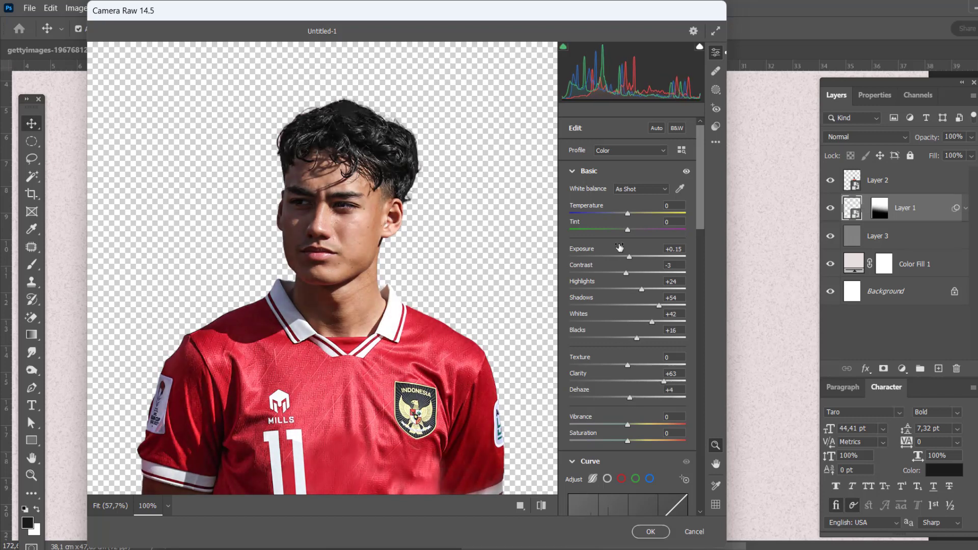
scroll(631, 405, down, 5)
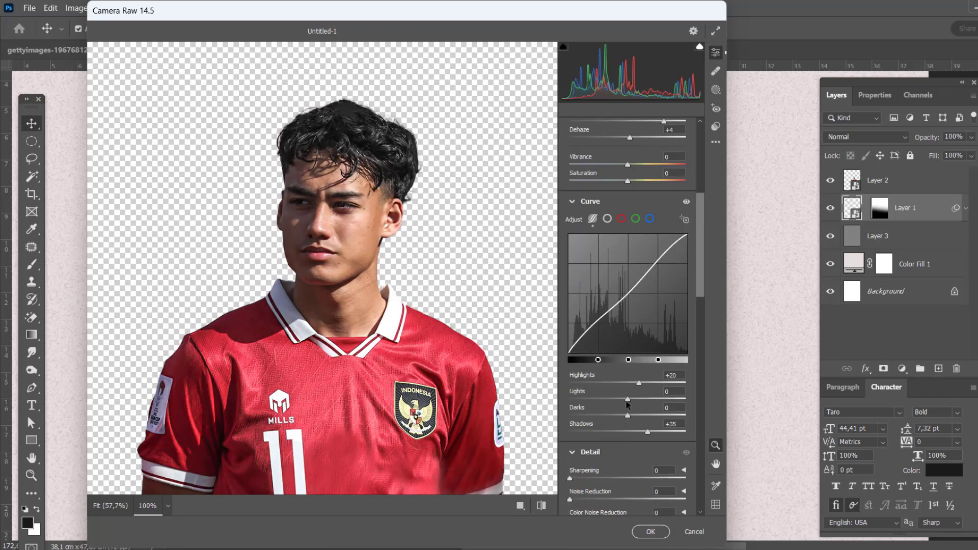
key(Return)
scroll(497, 232, up, 5)
Add a clipped Curves brightening layer with an inverted mask and paint white over the highlights
click(875, 95)
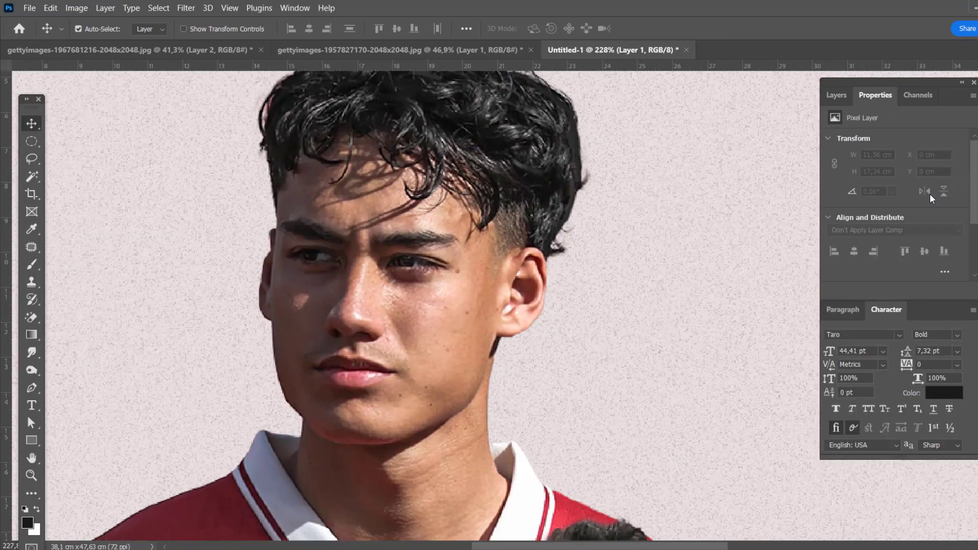
click(837, 95)
key(ctrl+i)
scroll(291, 243, up, 2)
key(b)
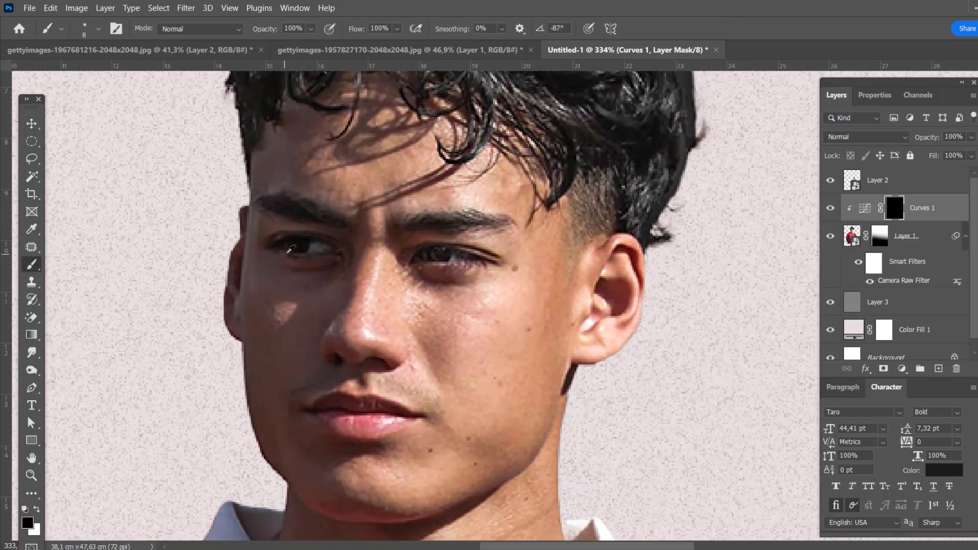
key(x)
scroll(291, 243, up, 2)
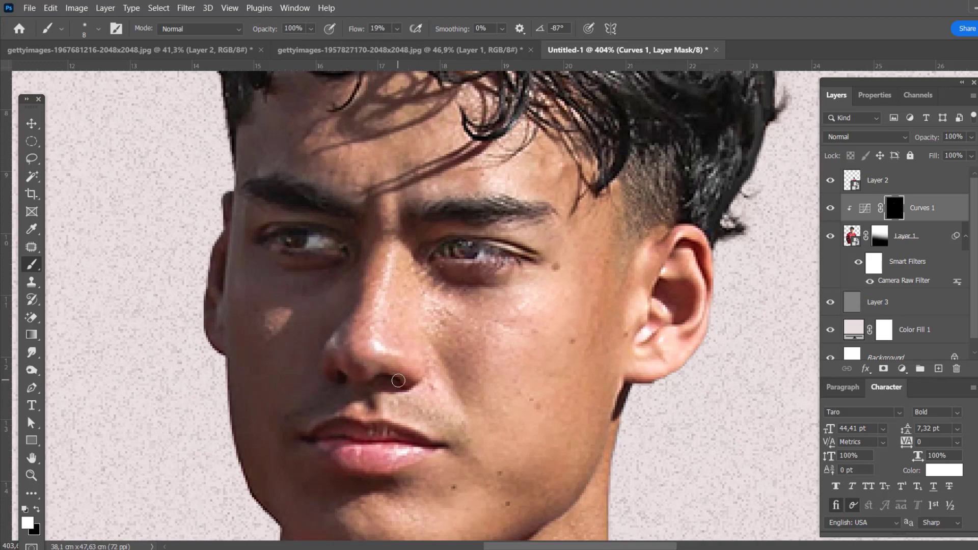
scroll(399, 381, down, 4)
scroll(354, 194, up, 2)
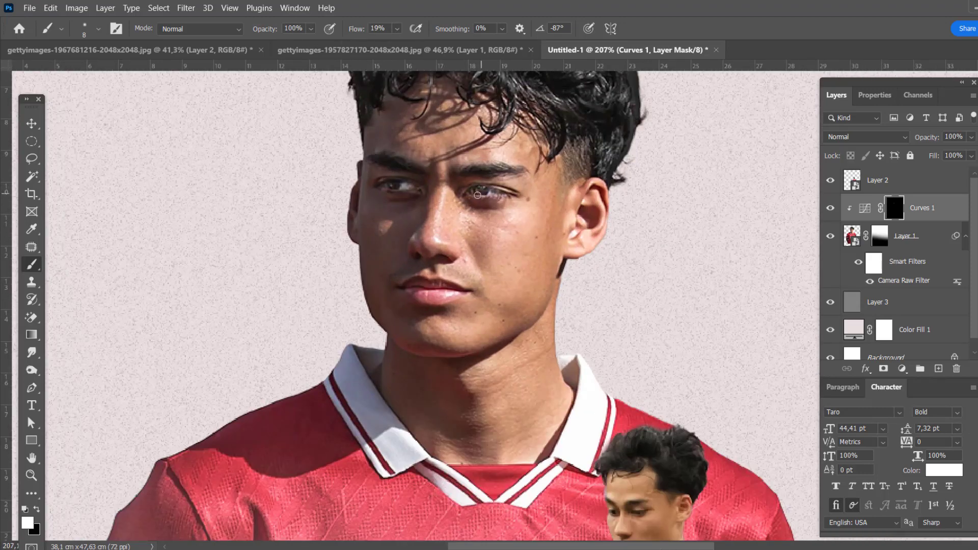
scroll(417, 190, down, 4)
scroll(458, 204, up, 3)
scroll(458, 204, up, 1)
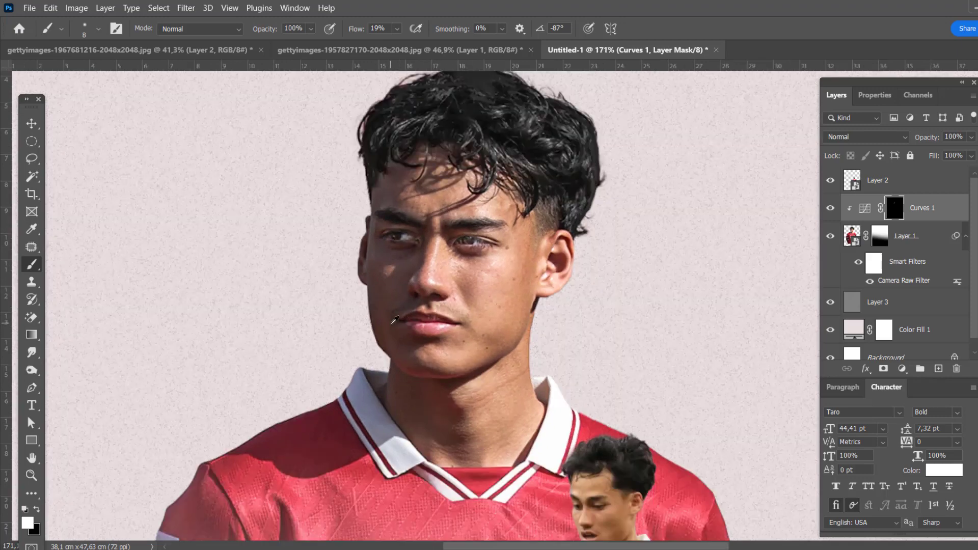
Desaturate the portrait with a Hue/Saturation layer and invert its mask
key(v)
drag(895, 218, 854, 220)
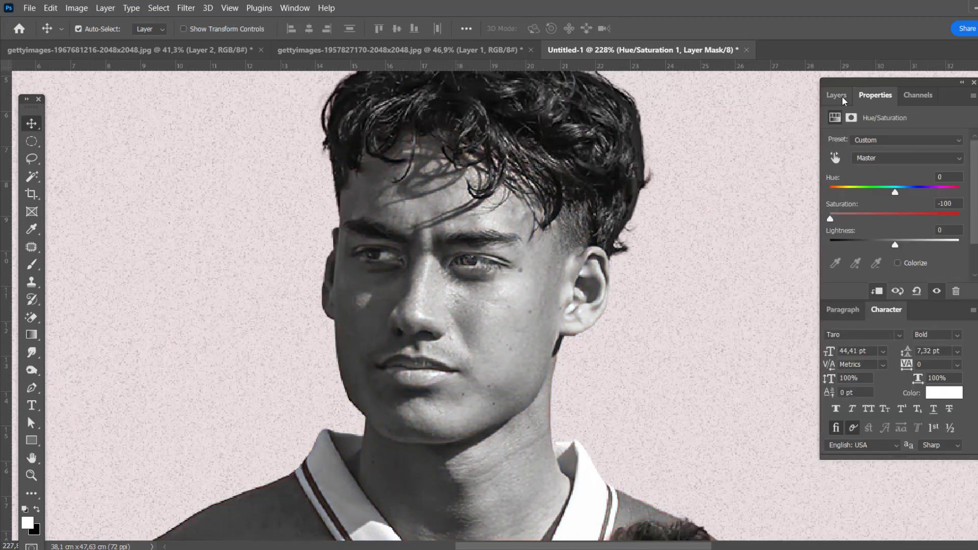
click(836, 95)
click(895, 236)
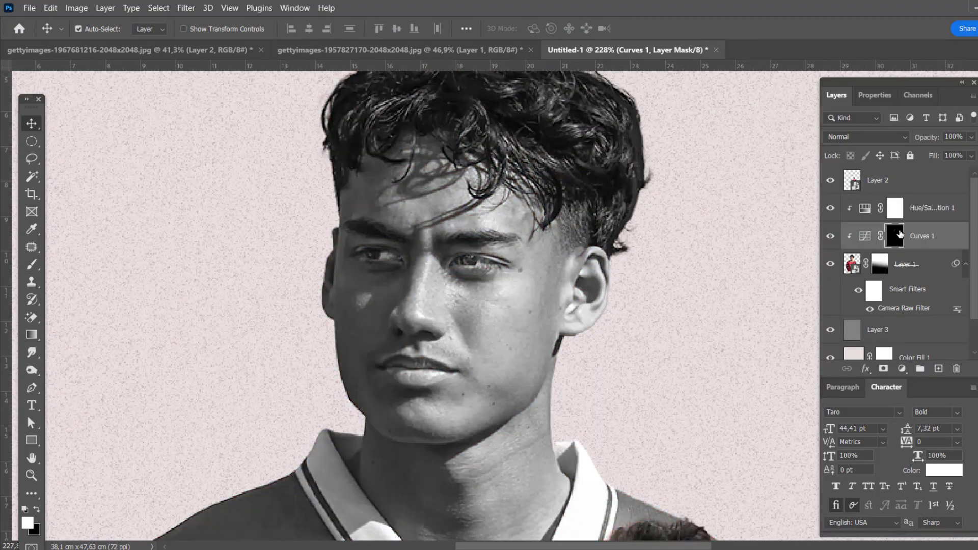
click(895, 208)
key(ctrl+i)
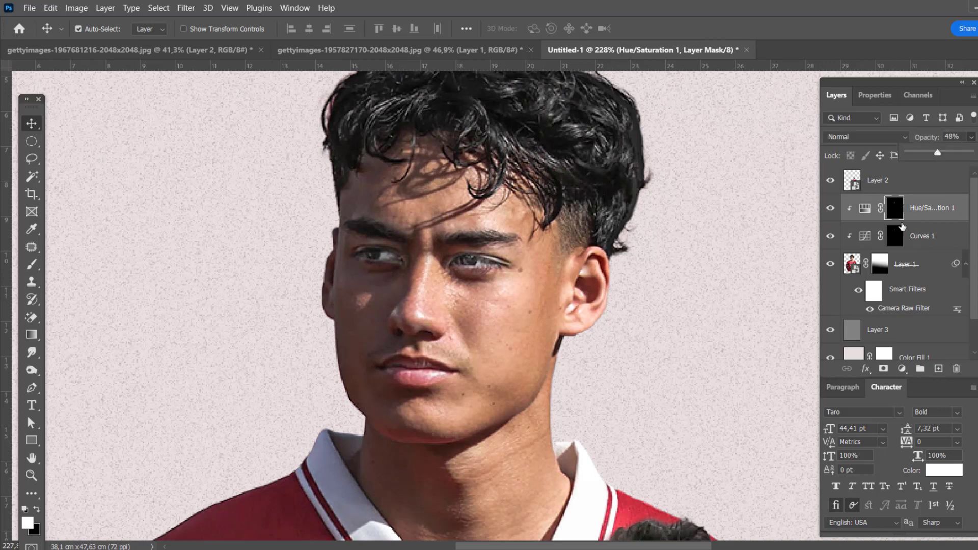
Add a Brightness/Contrast layer clipped to the portrait, testing and undoing a mask move
click(902, 368)
click(907, 180)
click(836, 95)
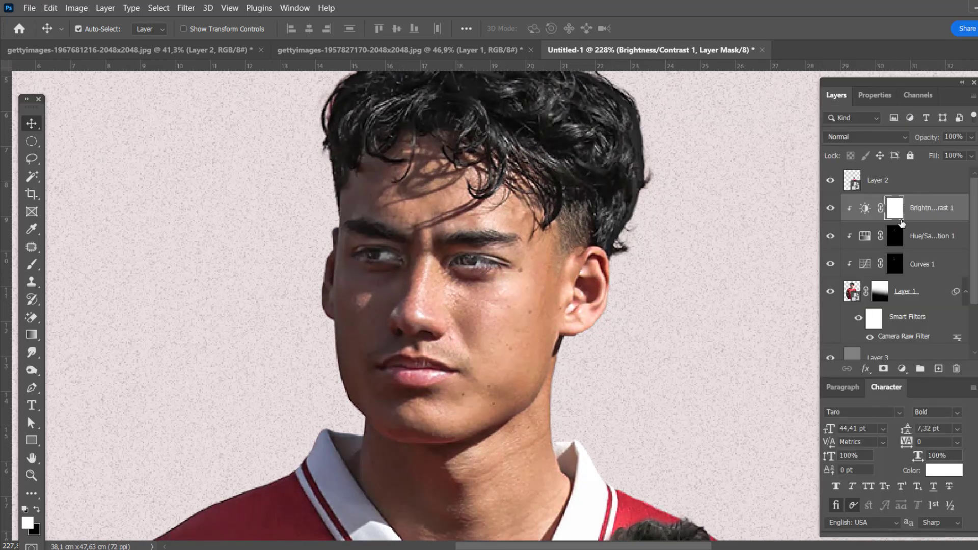
click(896, 236)
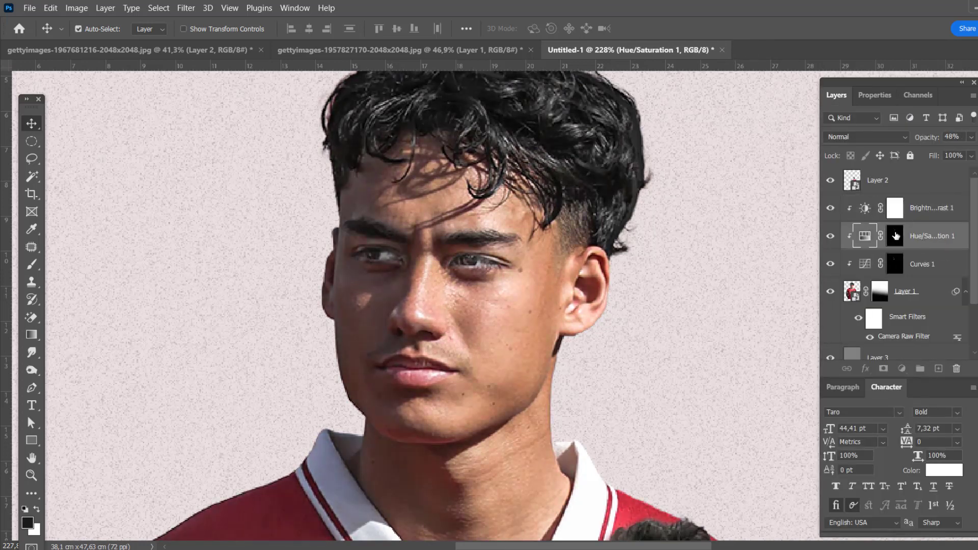
drag(895, 235, 895, 209)
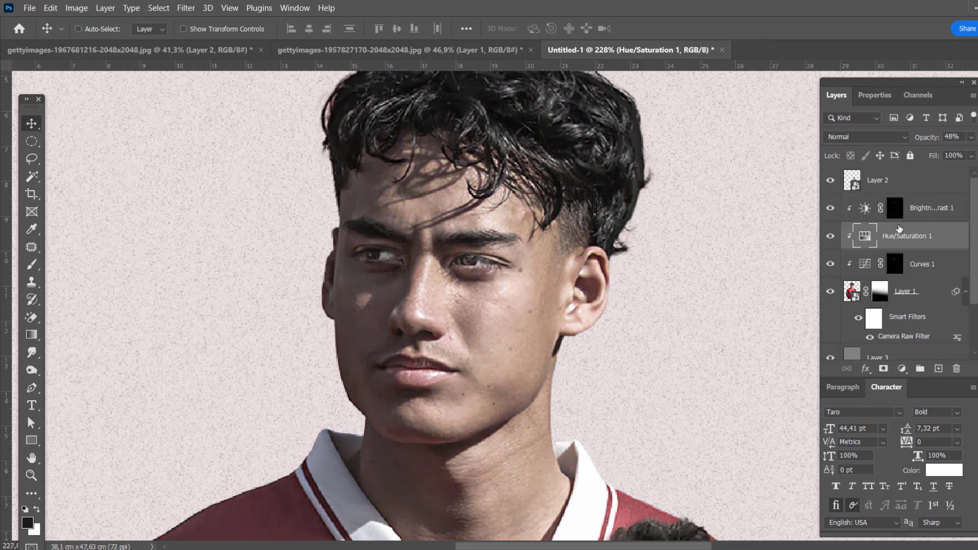
key(ctrl+z)
key(ctrl+shift+z)
key(ctrl+z)
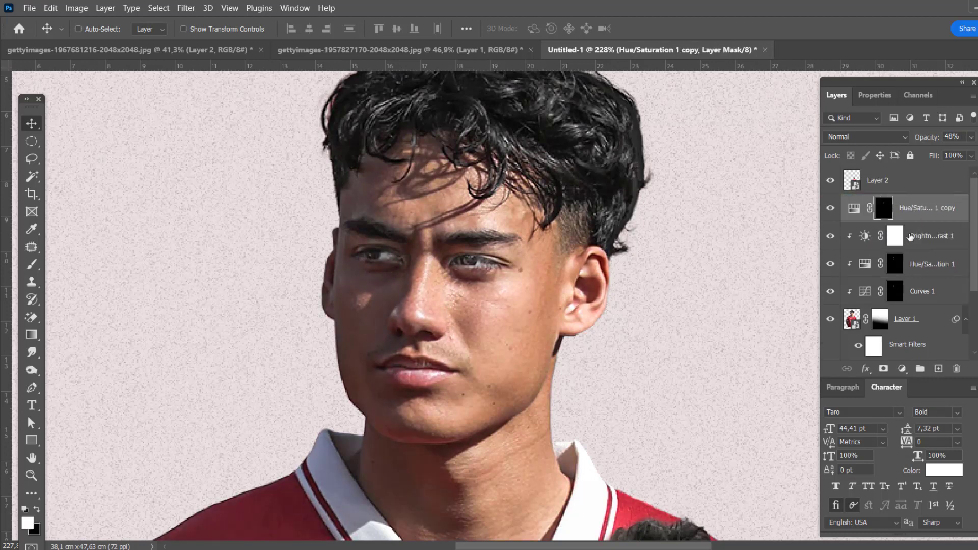
key(ctrl+shift+z)
key(ctrl+z)
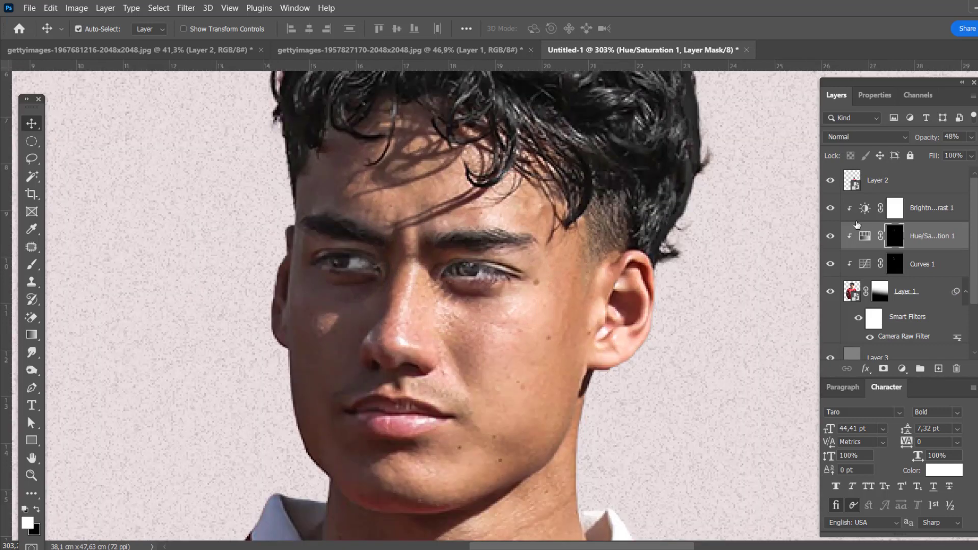
Raise the Brightness/Contrast brightness with an inverted, painted mask, then add a Levels layer
click(895, 209)
drag(896, 178, 919, 175)
click(836, 95)
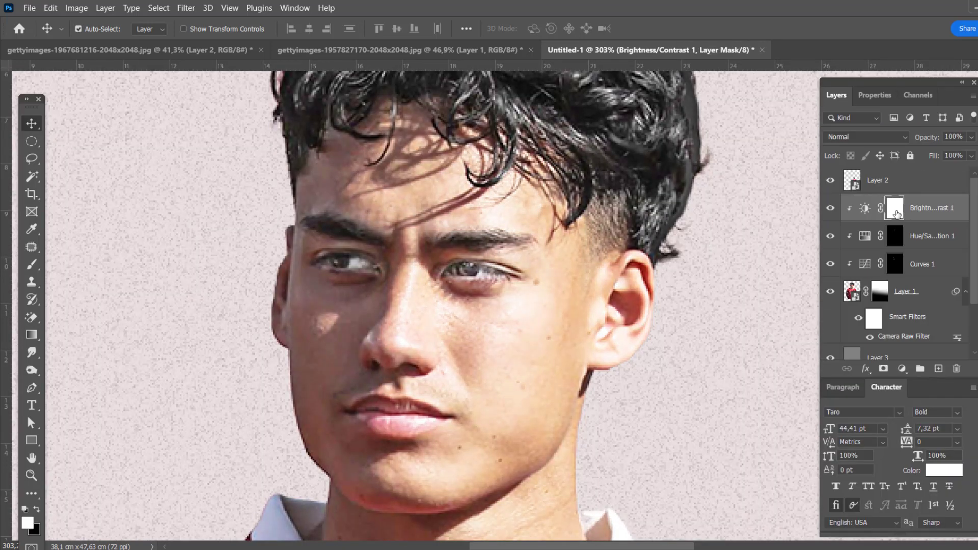
key(ctrl+i)
click(32, 267)
scroll(450, 355, down, 3)
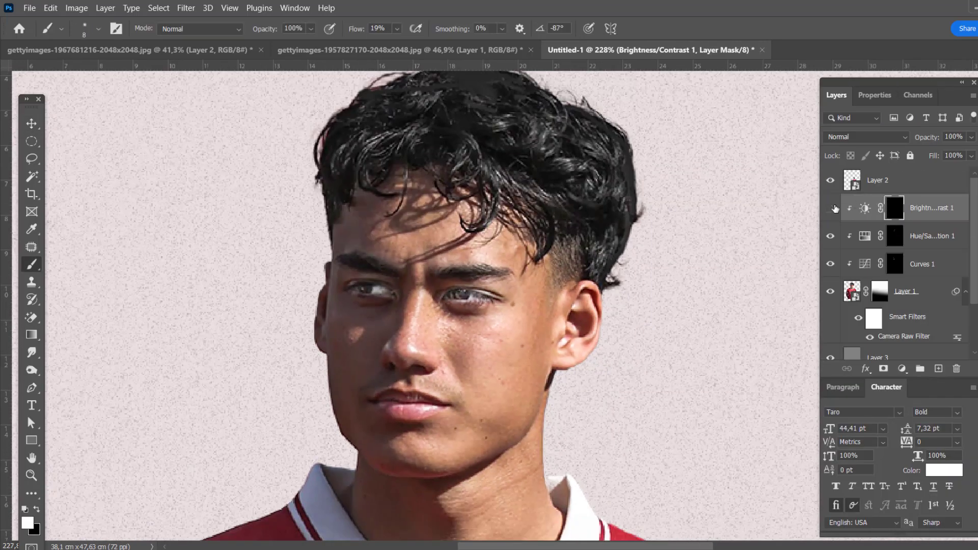
click(32, 124)
click(829, 209)
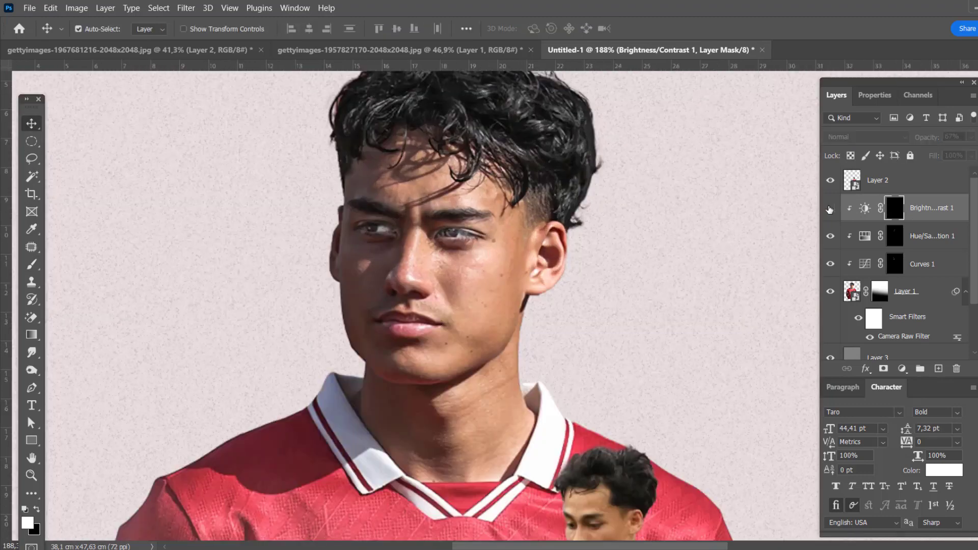
click(902, 369)
click(928, 184)
Clip Levels 1 to the portrait in Multiply at about half opacity with an inverted mask
click(836, 95)
click(866, 137)
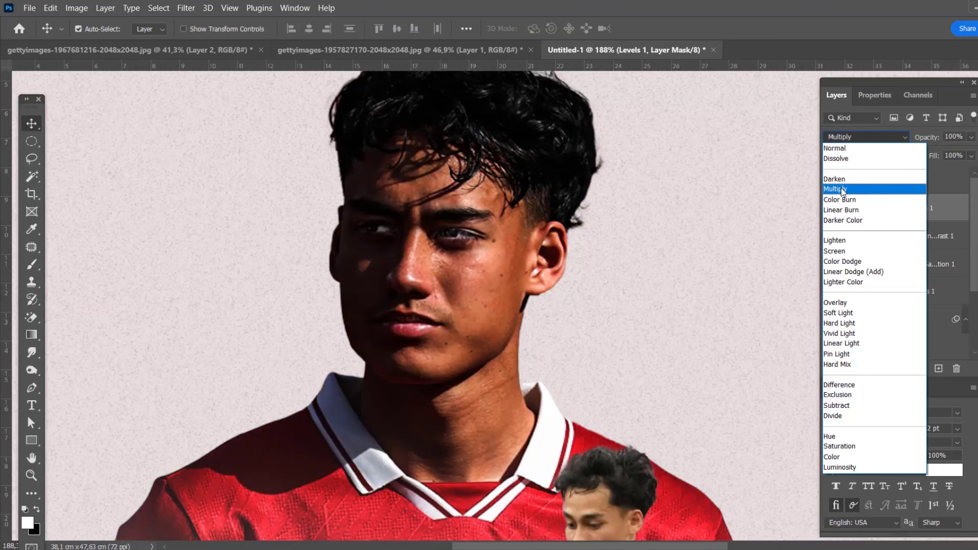
click(852, 188)
drag(971, 136, 940, 155)
key(ctrl+i)
key(b)
click(397, 29)
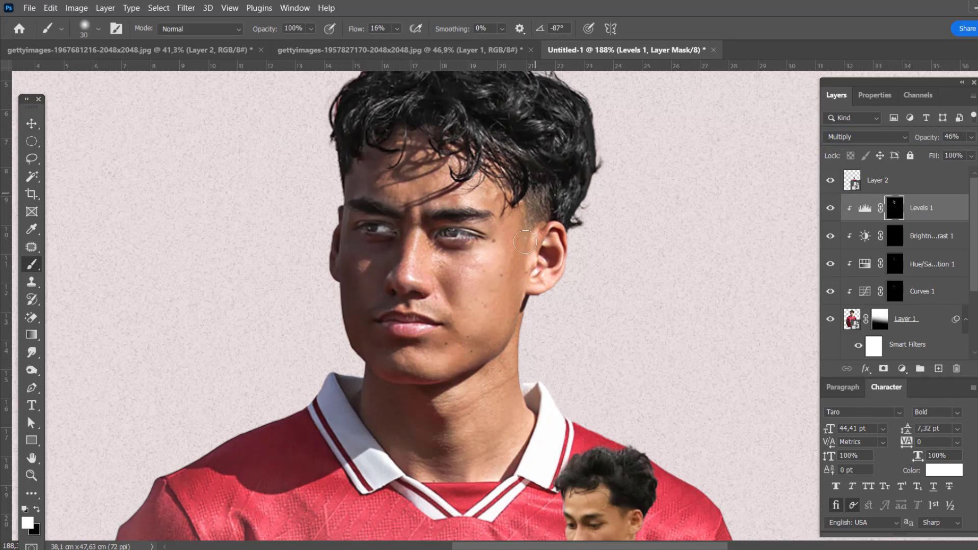
Paint the Levels 1 mask to darken the jaw, neck, collar and shoulder
mouse_move(520, 277)
mouse_down()
mouse_move(481, 350)
mouse_move(498, 465)
mouse_up()
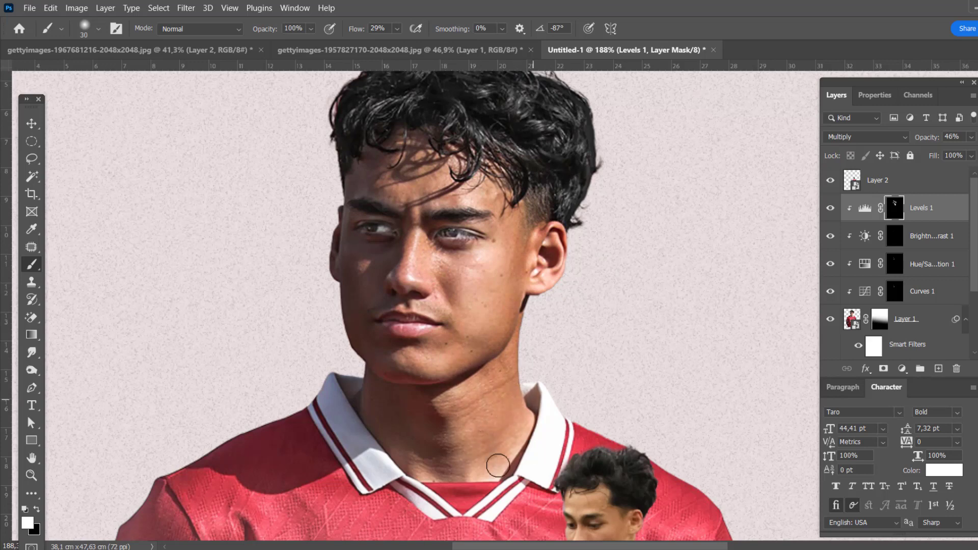
scroll(503, 448, down, 3)
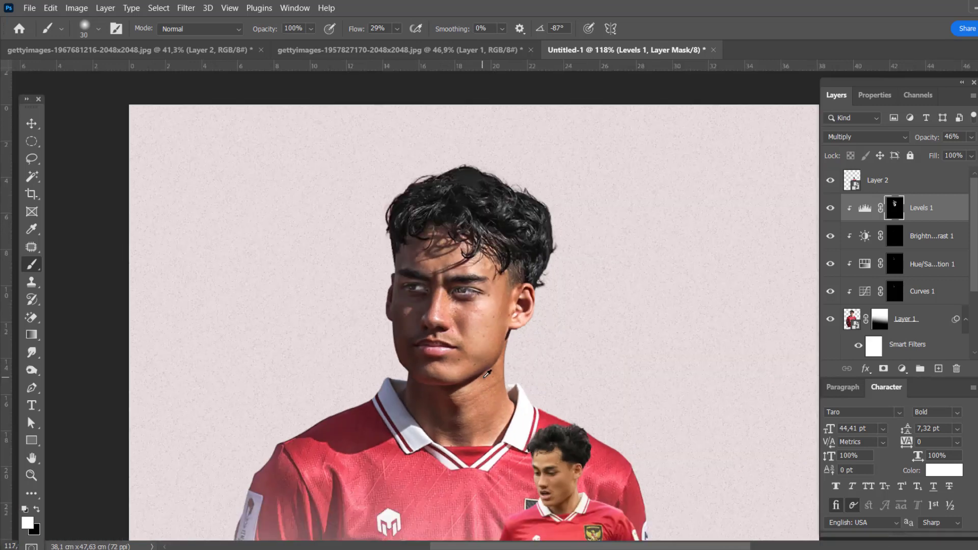
scroll(479, 395, up, 3)
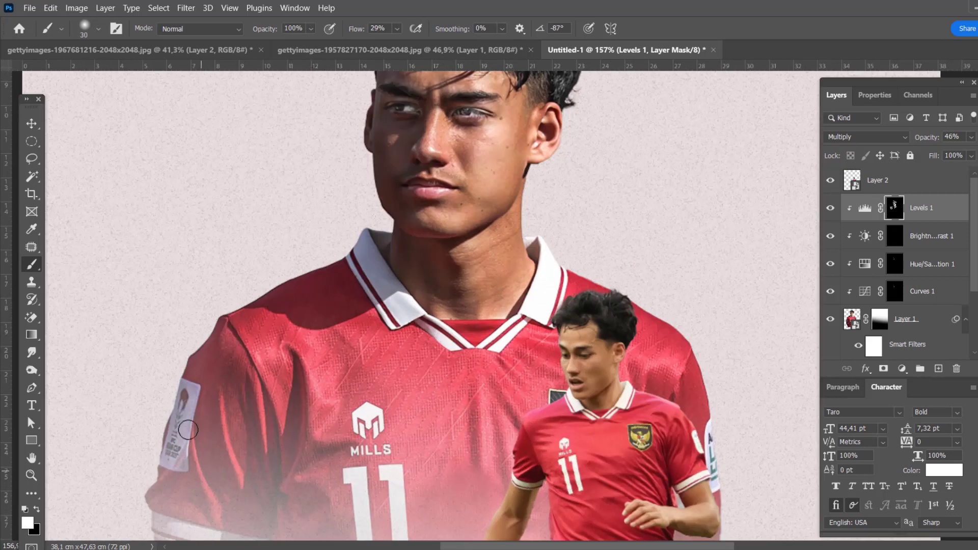
drag(321, 307, 428, 330)
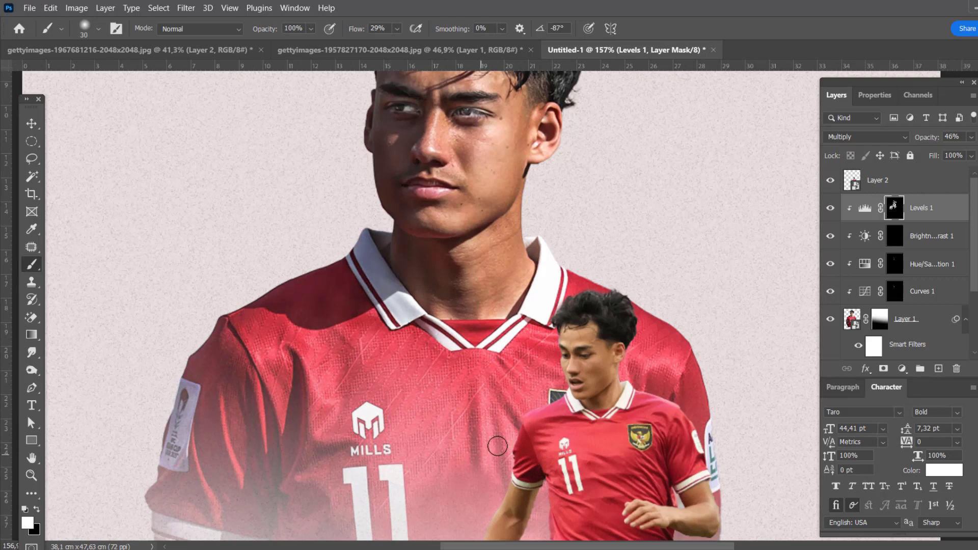
scroll(719, 471, down, 3)
scroll(452, 268, up, 1)
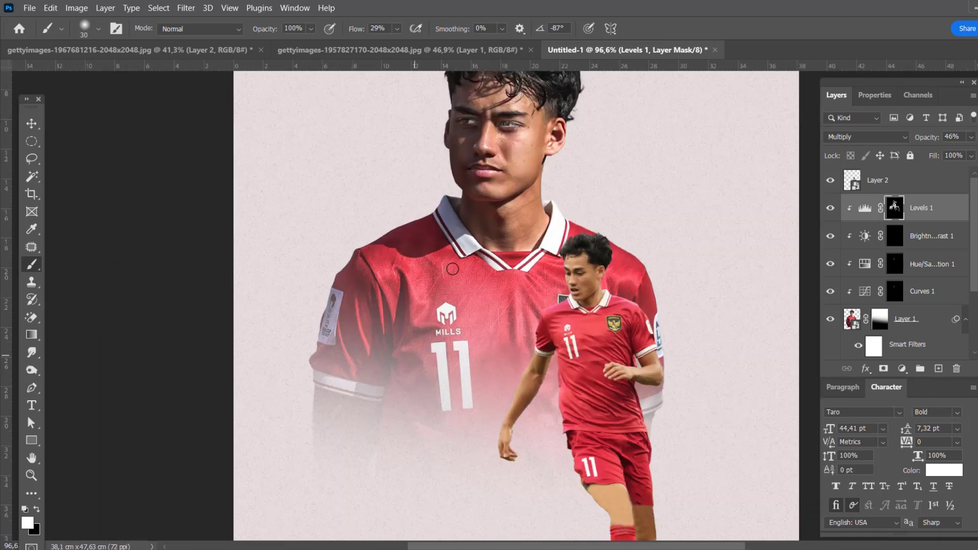
scroll(550, 254, up, 2)
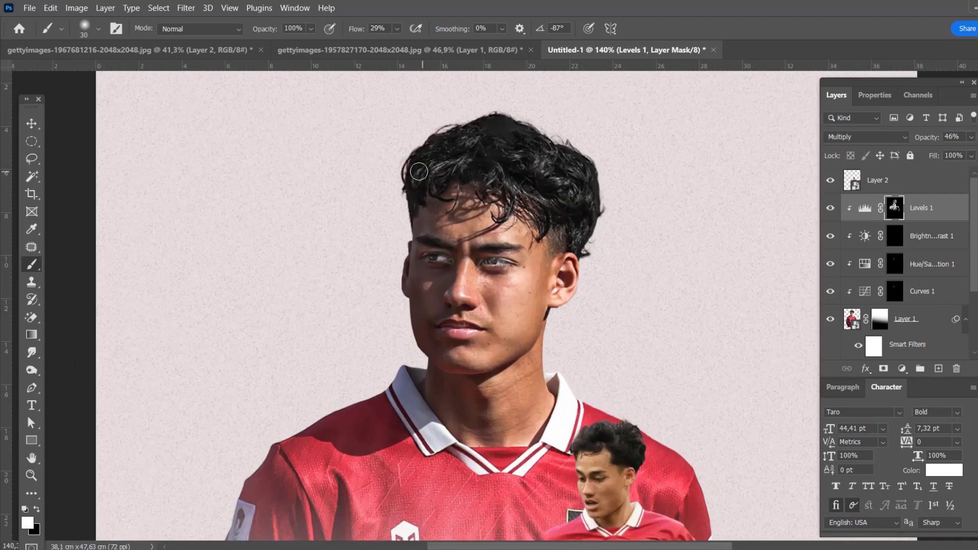
scroll(502, 152, up, 1)
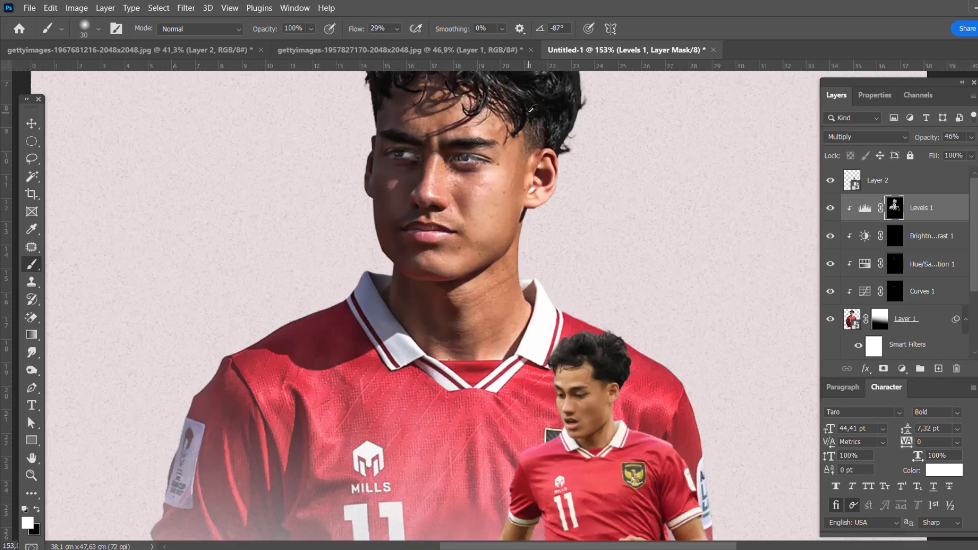
Add Levels 2 blended as Screen with an inverted mask
click(902, 368)
click(890, 175)
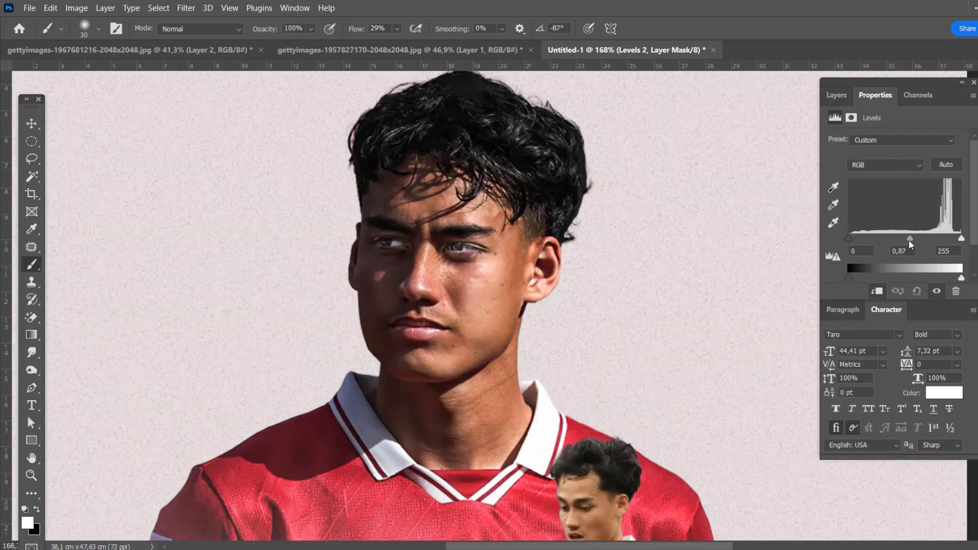
click(836, 95)
click(866, 136)
click(845, 227)
key(ctrl+i)
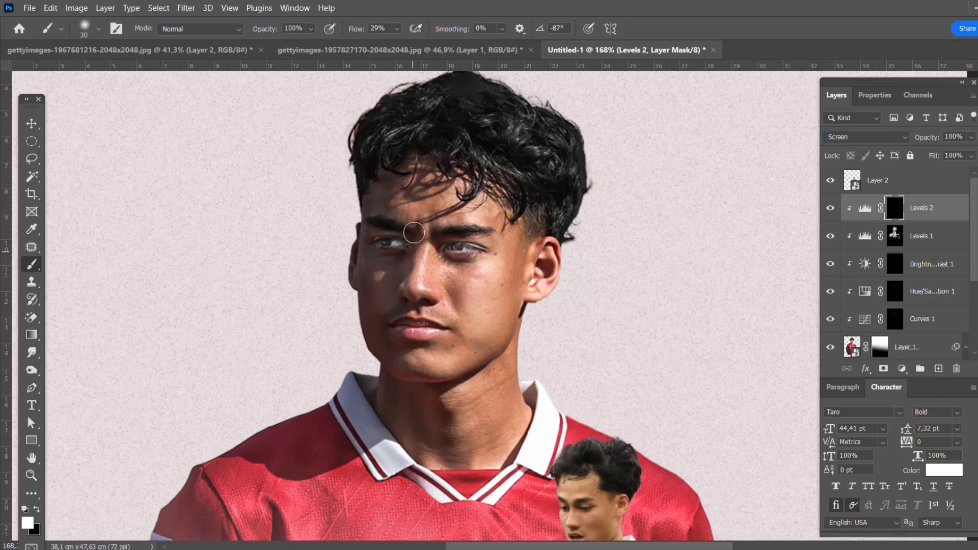
Paint white on the Levels 2 mask to brighten the left eye and cheek
drag(383, 242, 377, 285)
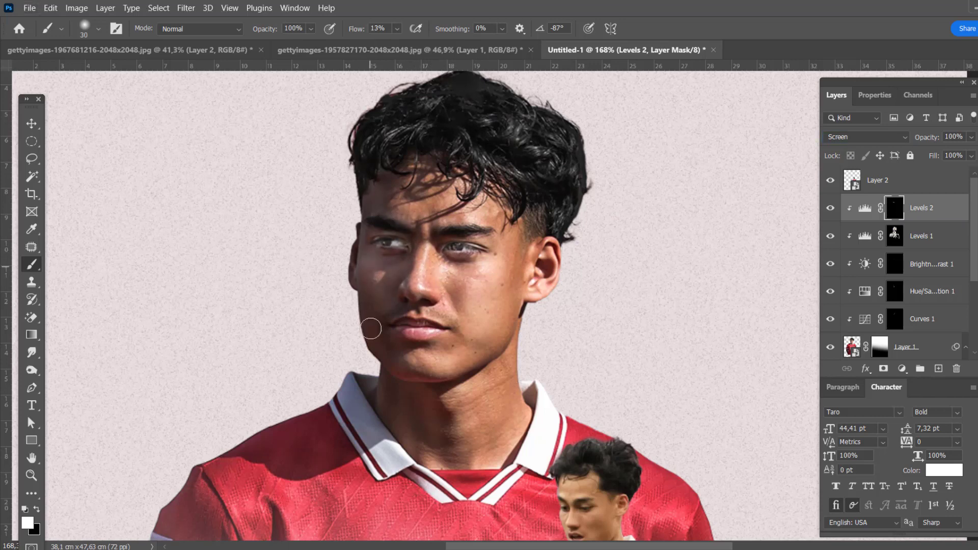
key(ctrl+0)
key(ctrl+plus)
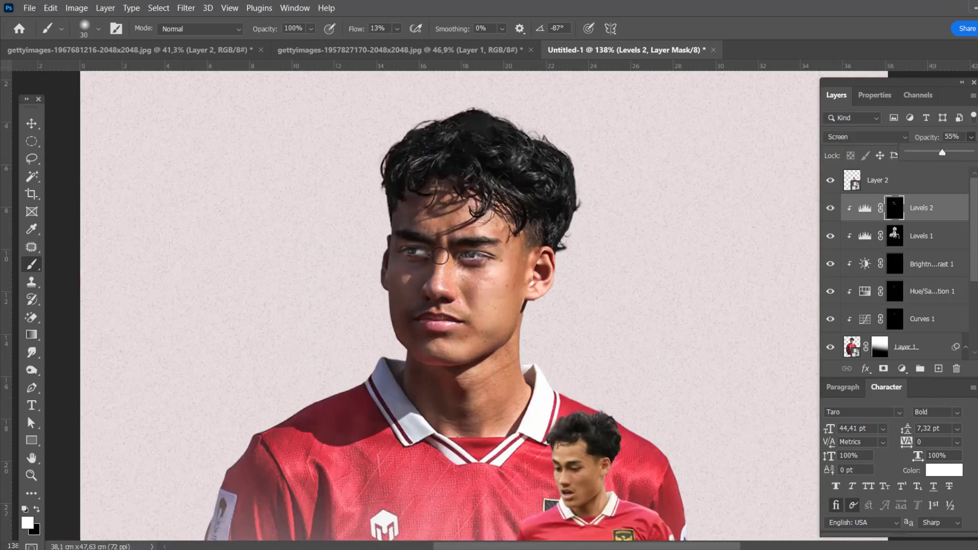
scroll(510, 239, down, 3)
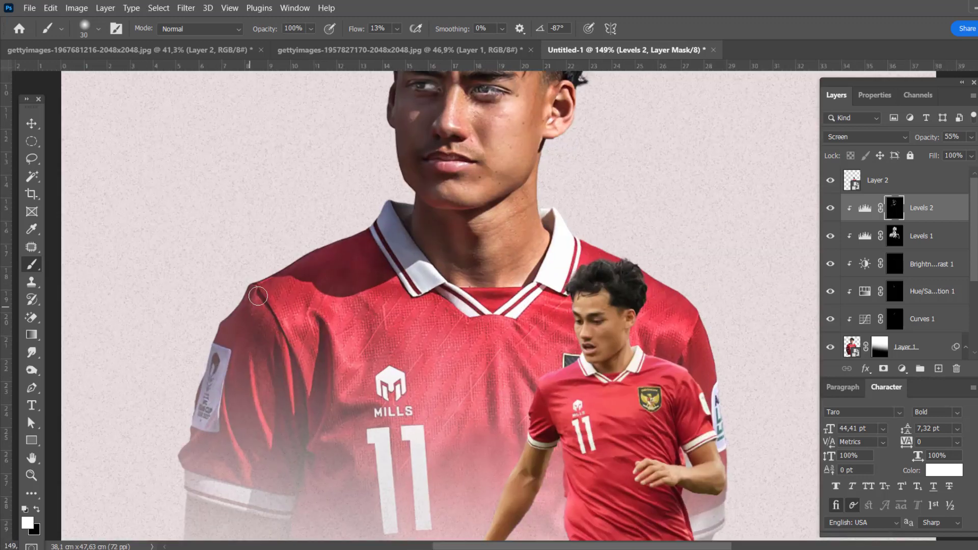
scroll(573, 242, up, 3)
Add Selective Color shifting Reds toward pink and toning down the Yellows
click(902, 368)
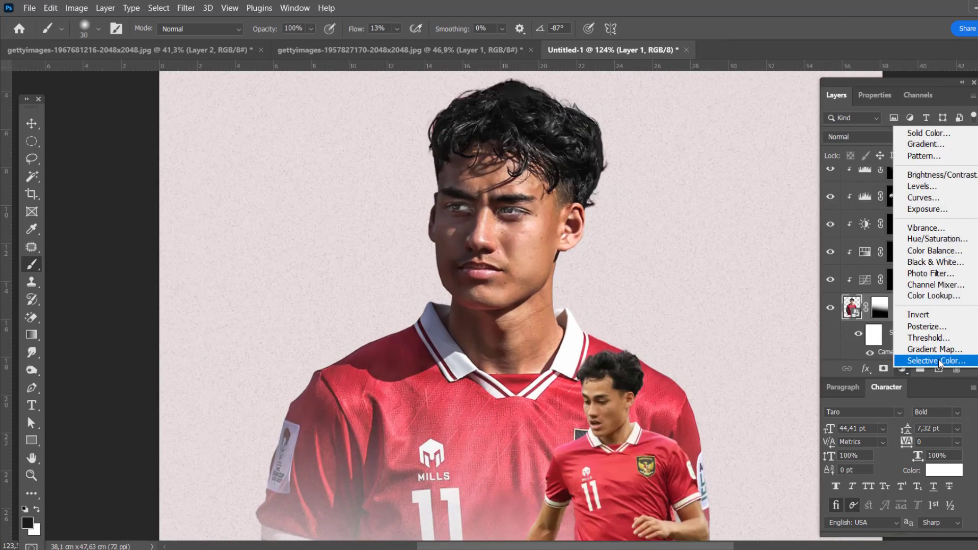
click(912, 421)
mouse_move(895, 184)
mouse_down()
mouse_move(871, 184)
mouse_move(916, 210)
mouse_up()
drag(895, 237, 882, 237)
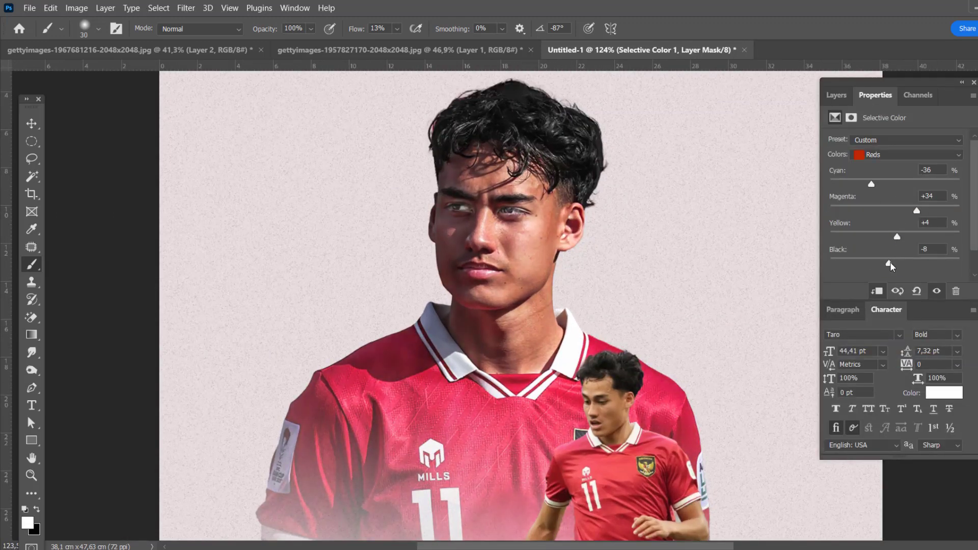
click(907, 154)
click(897, 169)
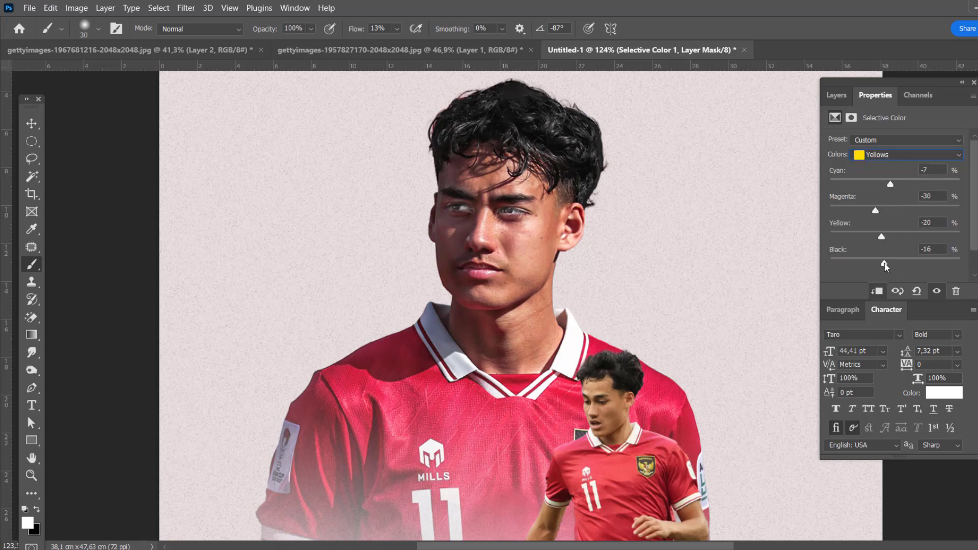
click(907, 154)
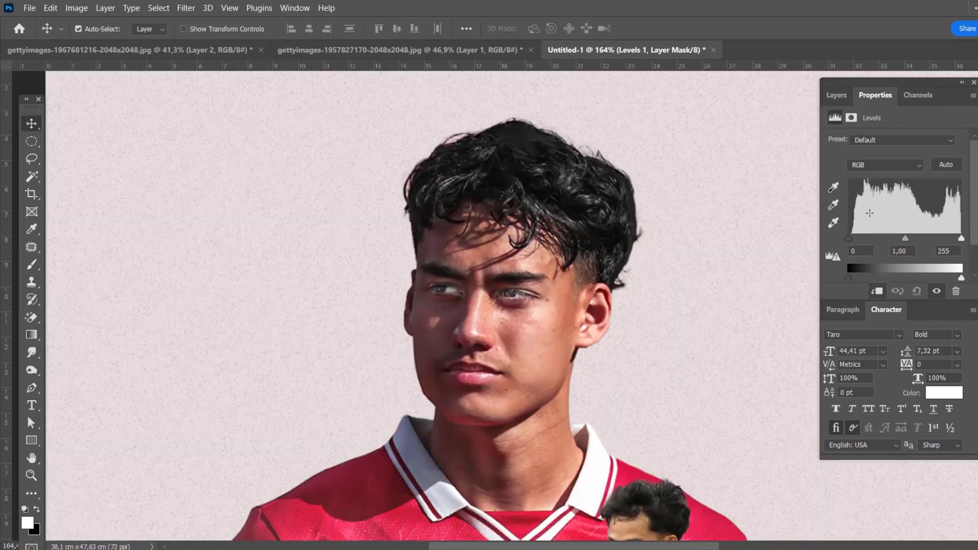
Create a new layer clipped to the portrait and fill it with 50% grey
key(ctrl+j)
click(50, 8)
click(87, 205)
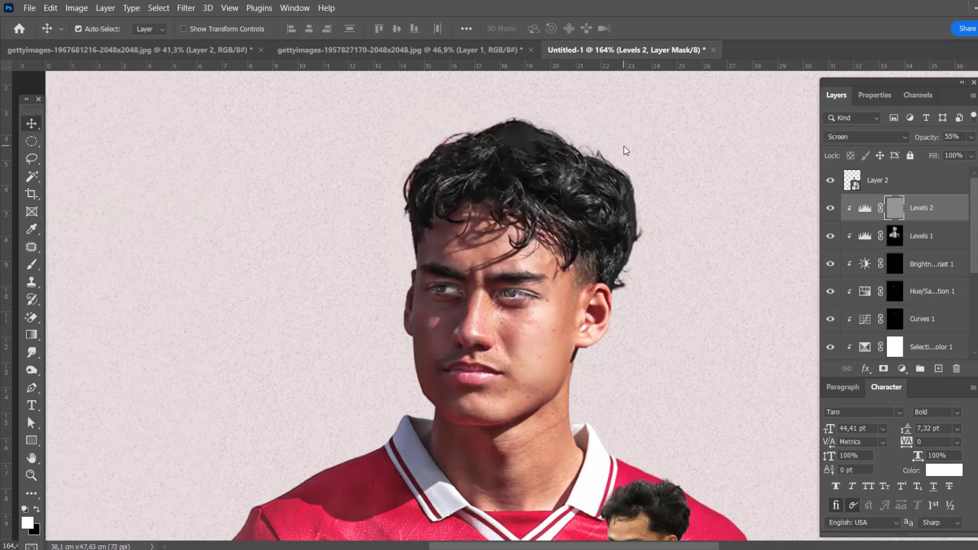
key(alt+bracketleft)
key(alt+bracketleft)
key(alt+bracketleft)
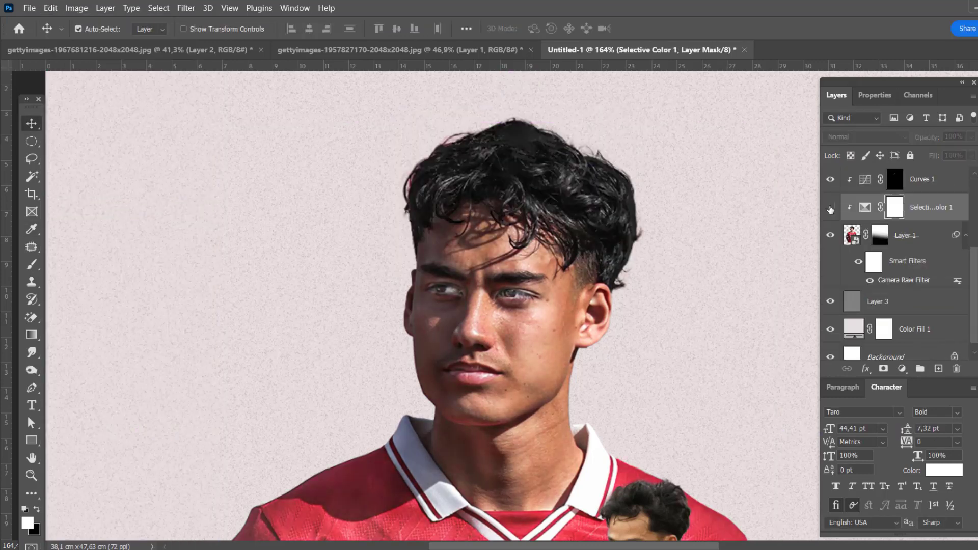
key(alt+bracketleft)
click(940, 371)
click(50, 7)
click(87, 205)
key(Return)
Set the grey layer to Overlay and burn the portrait's shadows with the Burn tool
key(shift+alt+o)
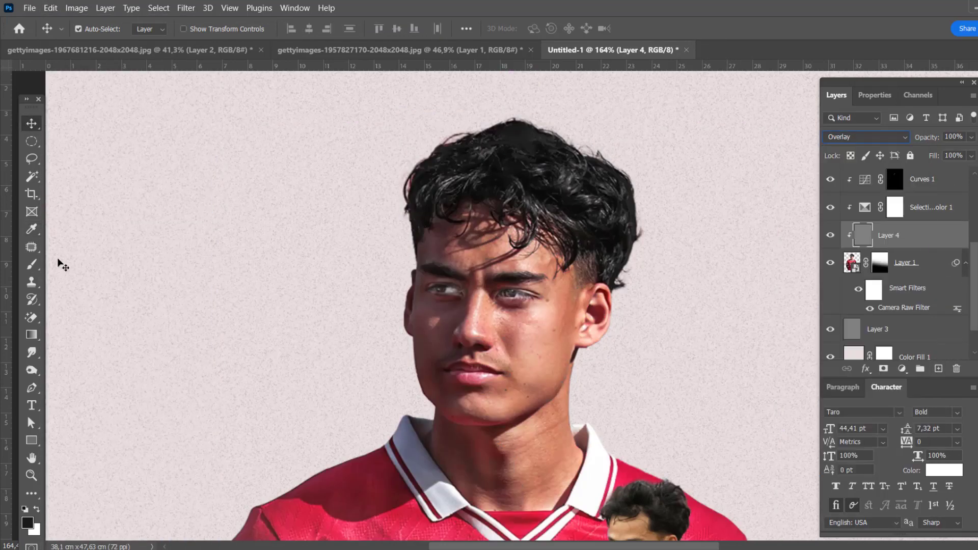
key(o)
right_click(32, 370)
click(71, 382)
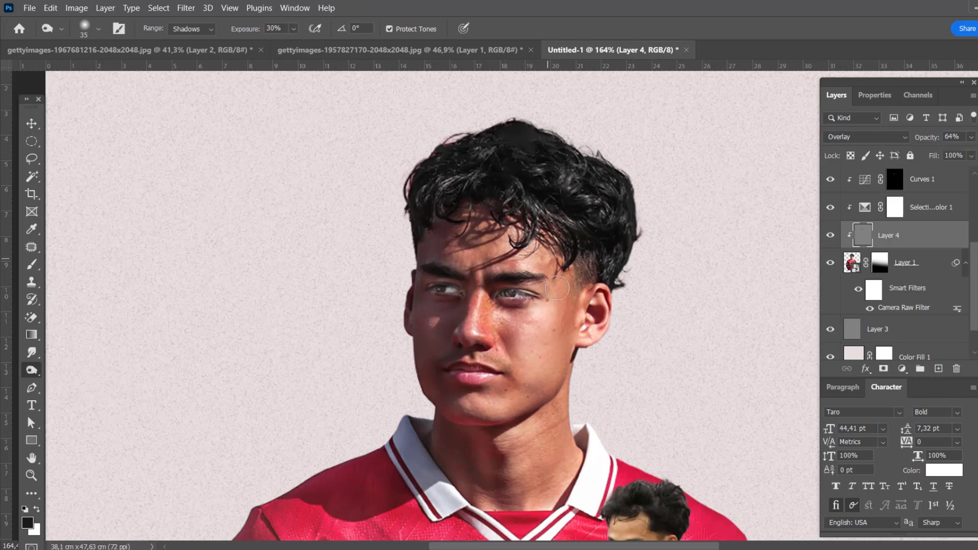
scroll(526, 342, down, 1)
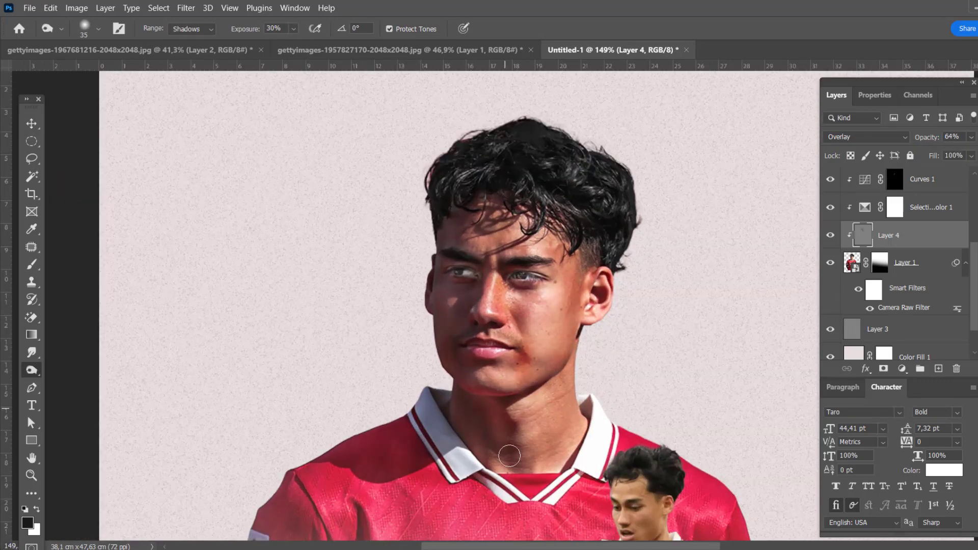
scroll(509, 456, down, 1)
scroll(506, 329, up, 3)
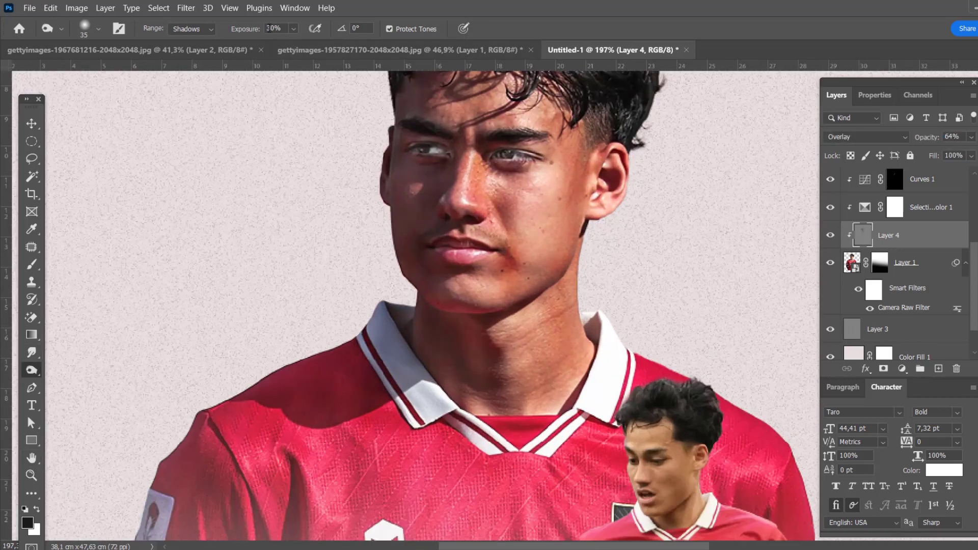
Fill Layer 4 with neutral 50% grey and blend it as Overlay
alt+click(843, 233)
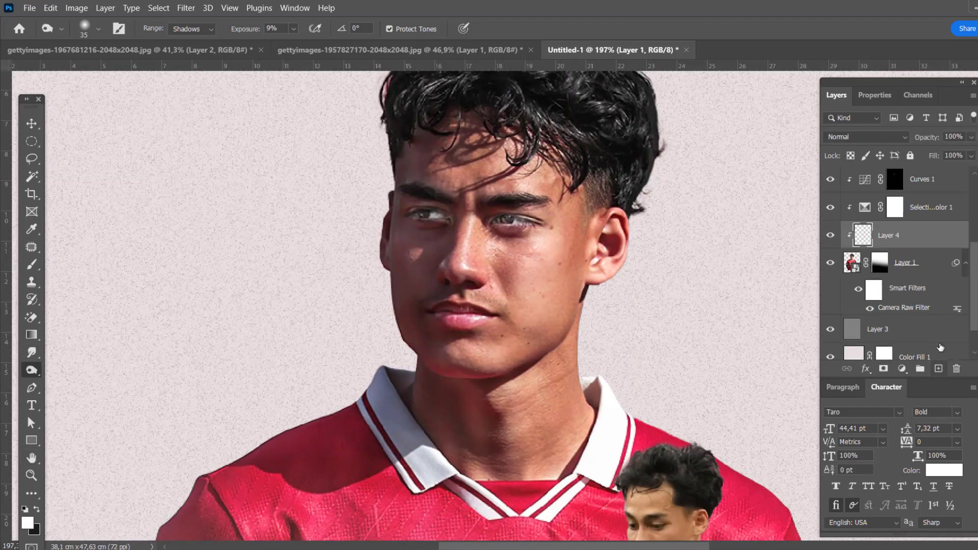
key(shift+F5)
key(Return)
click(866, 136)
click(852, 246)
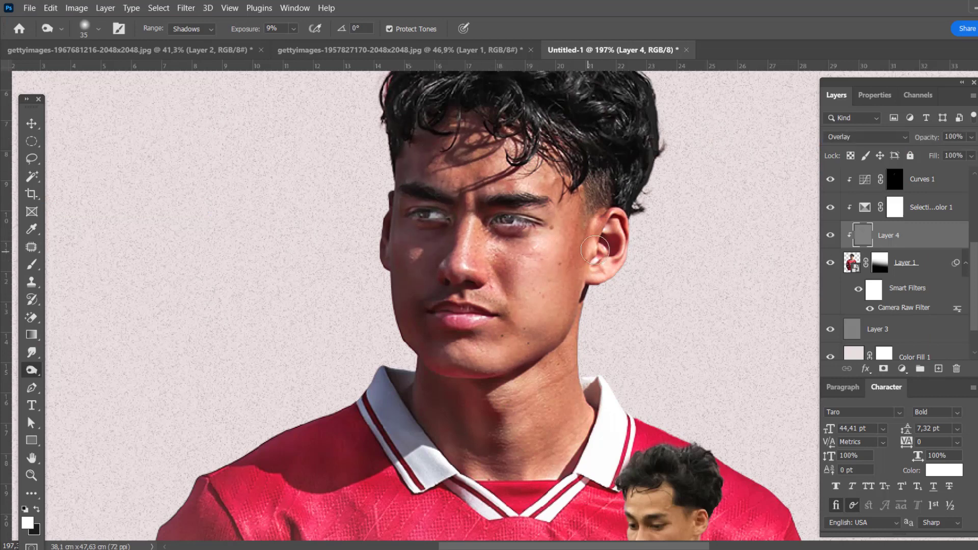
Burn the face's dark contours, then dodge the highlights at 13%
scroll(527, 392, down, 3)
scroll(531, 296, up, 3)
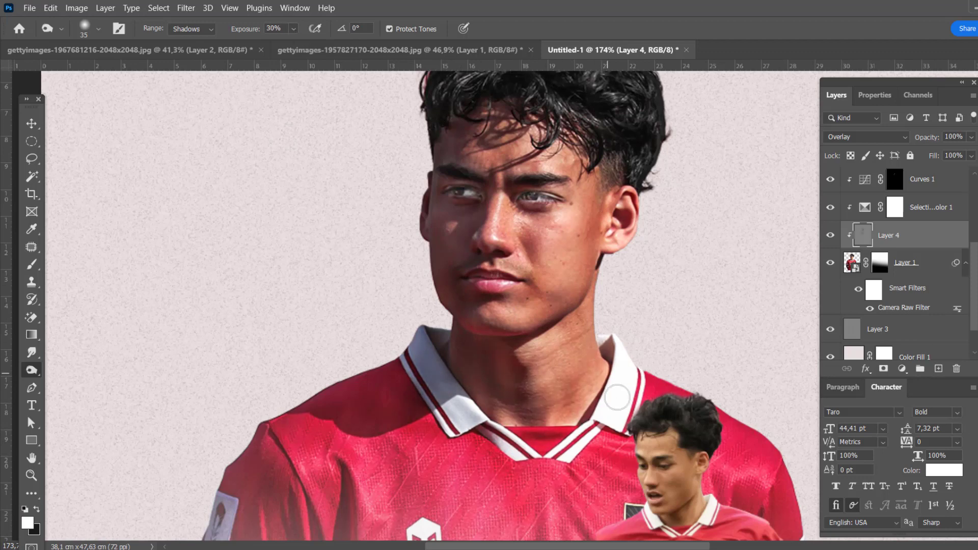
scroll(597, 192, down, 3)
scroll(495, 333, up, 2)
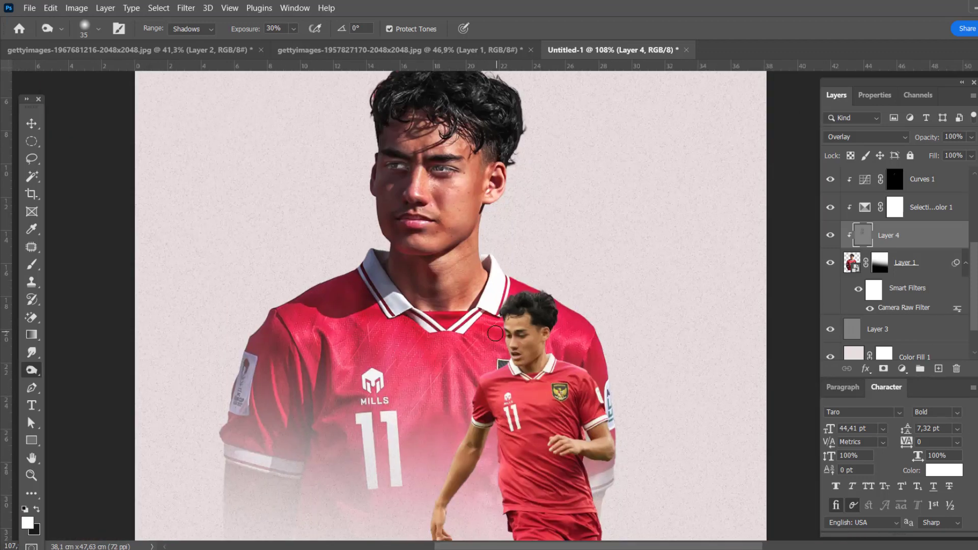
scroll(562, 327, down, 3)
scroll(465, 199, up, 4)
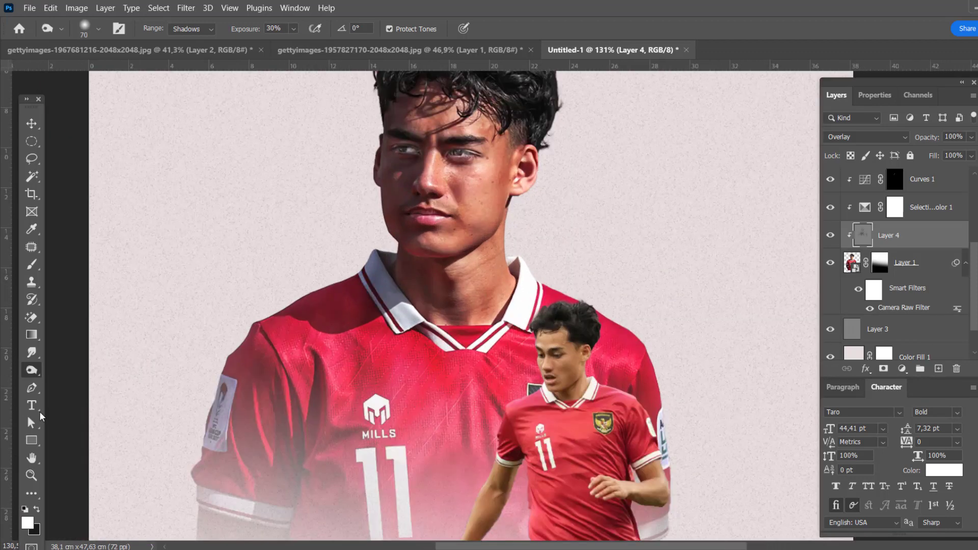
key(shift+o)
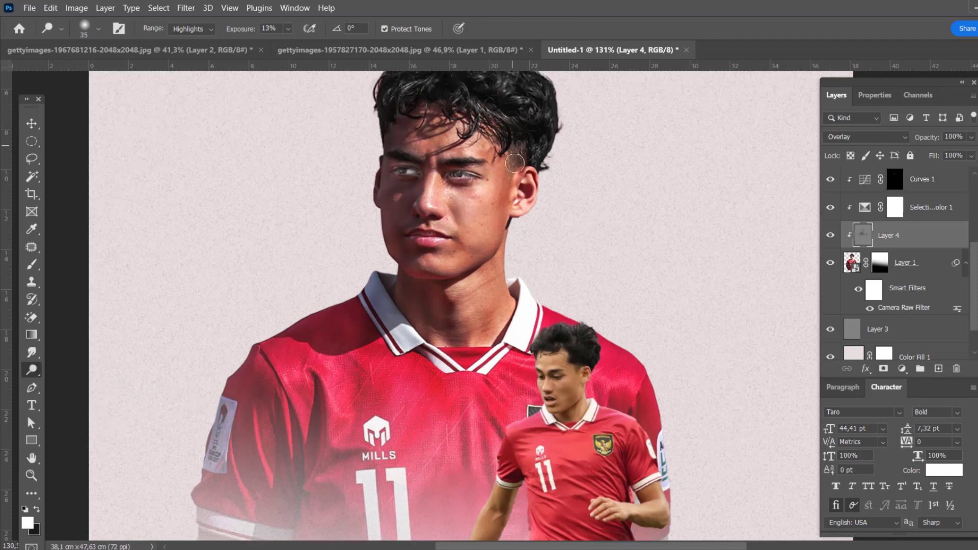
scroll(403, 235, down, 3)
scroll(408, 234, up, 3)
Grade the portrait with a Color Lookup adjustment set to 3Strip.look
scroll(901, 274, up, 2)
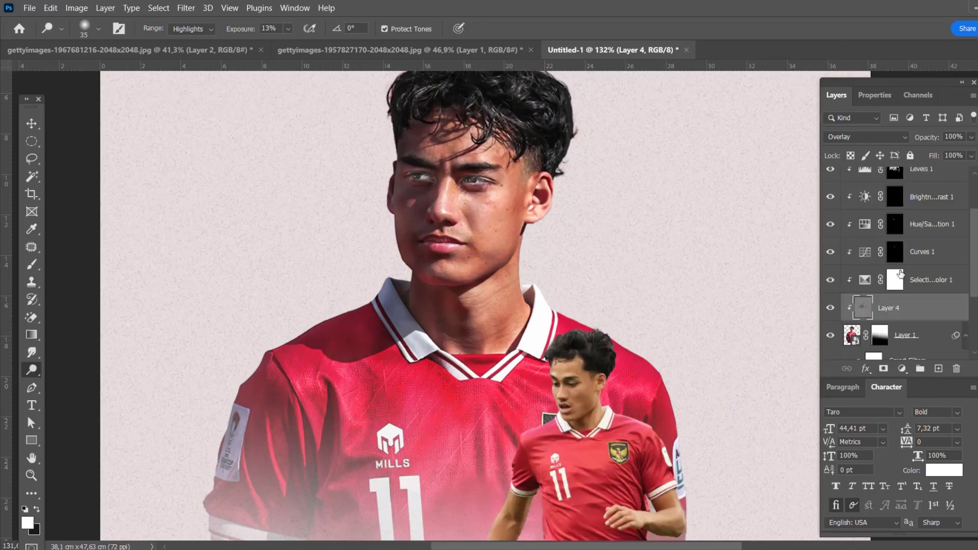
click(928, 203)
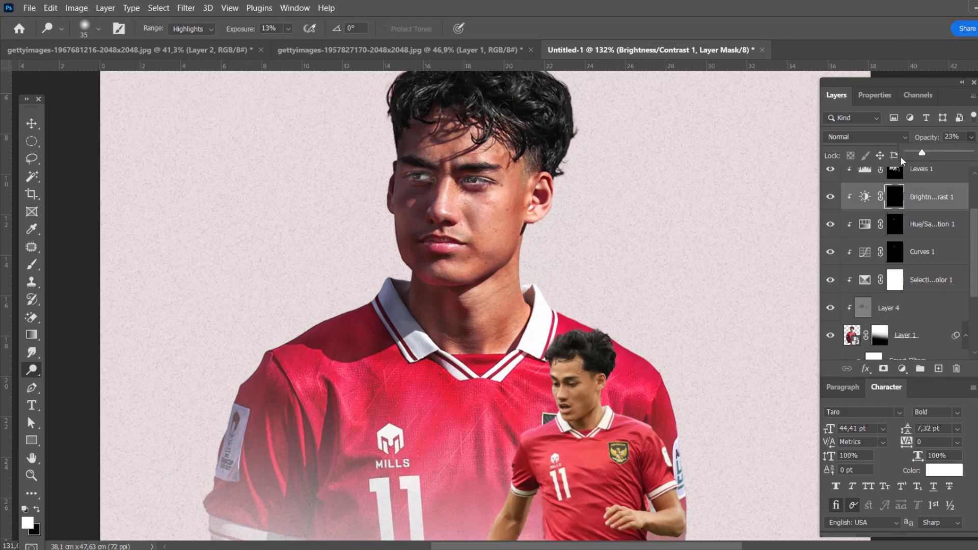
scroll(395, 357, down, 1)
scroll(427, 171, down, 1)
click(917, 307)
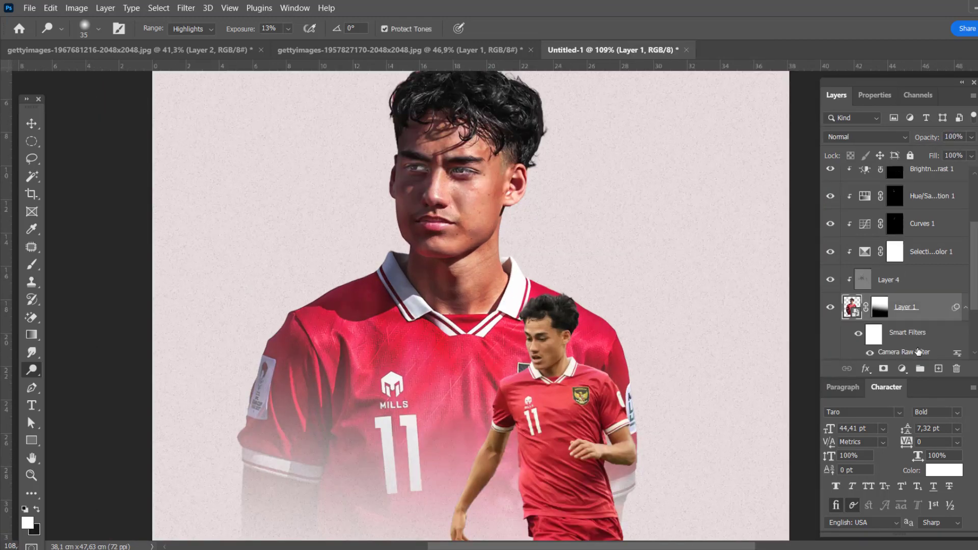
click(902, 369)
click(866, 236)
click(921, 141)
click(947, 178)
Darken the face shadows on Layer 4 with burning
click(836, 95)
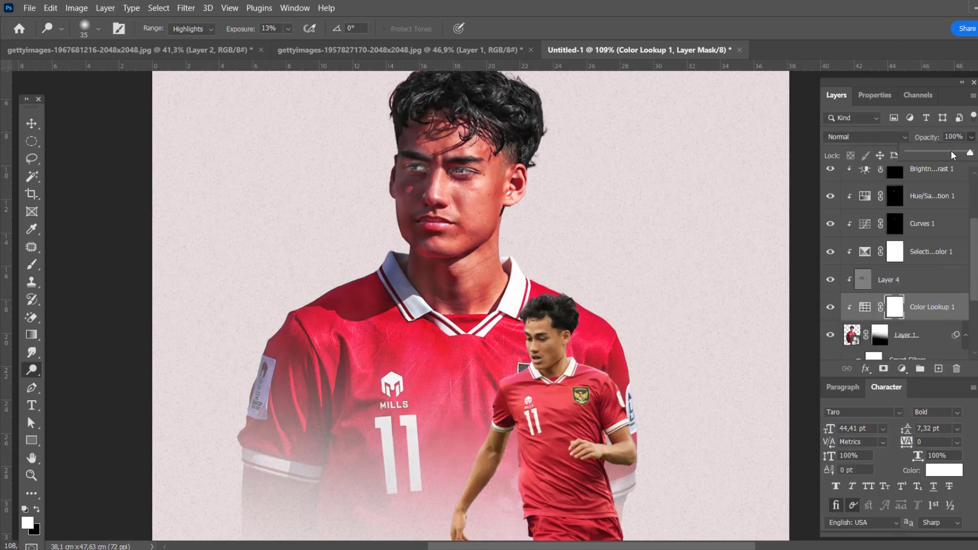
key(alt+bracketright)
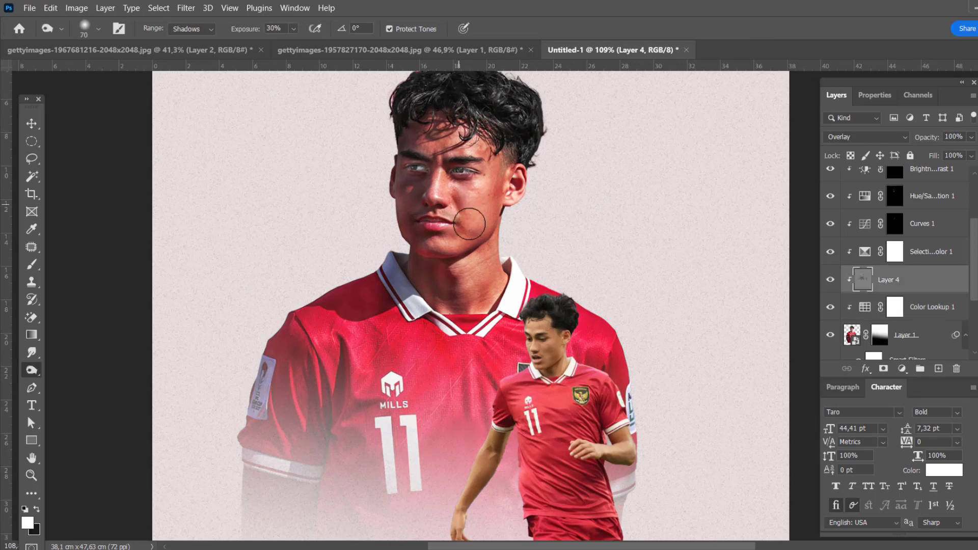
scroll(458, 426, down, 2)
scroll(459, 426, up, 3)
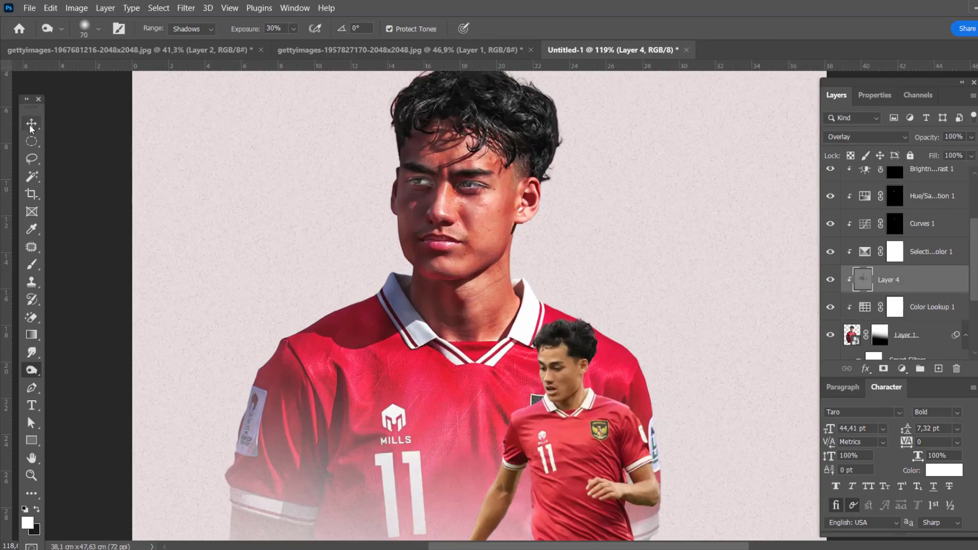
Add a white Solid Color fill layer above the portrait
key(v)
scroll(931, 220, up, 3)
click(902, 368)
key(Return)
Clip the white fill to the portrait and drag its Underlying Layer Blend If slider right
key(ctrl+alt+g)
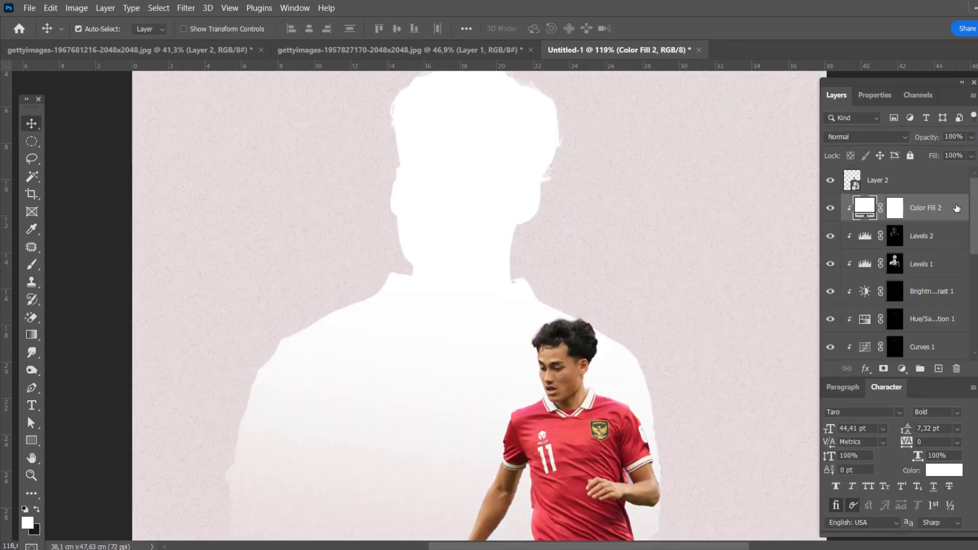
double_click(953, 207)
drag(696, 488, 738, 487)
key(Return)
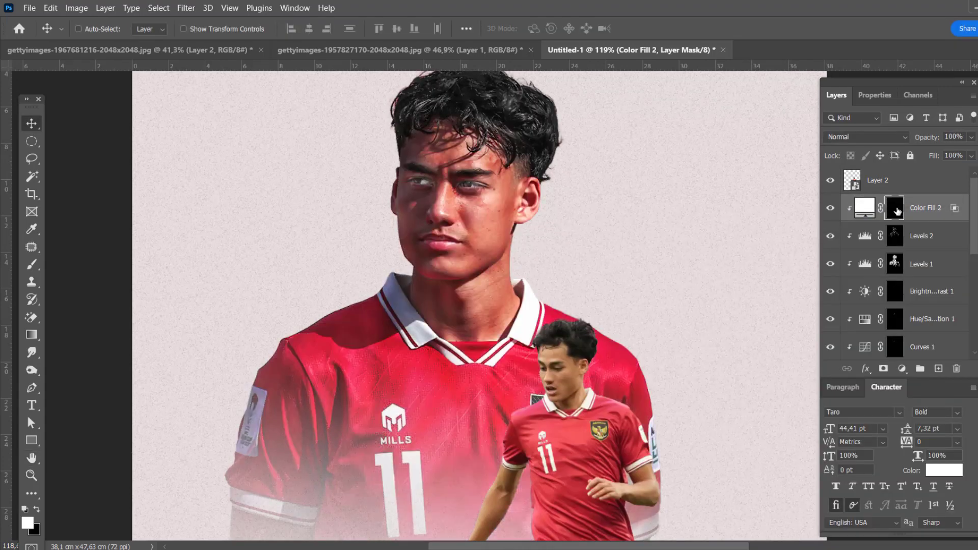
Paint softly on the Color Fill mask to brighten only the portrait's eyes
key(b)
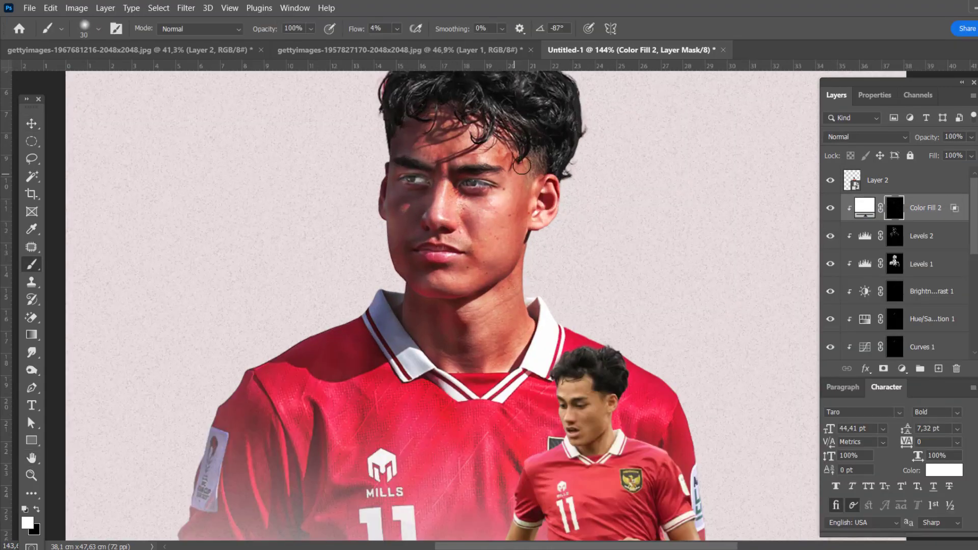
scroll(451, 378, down, 2)
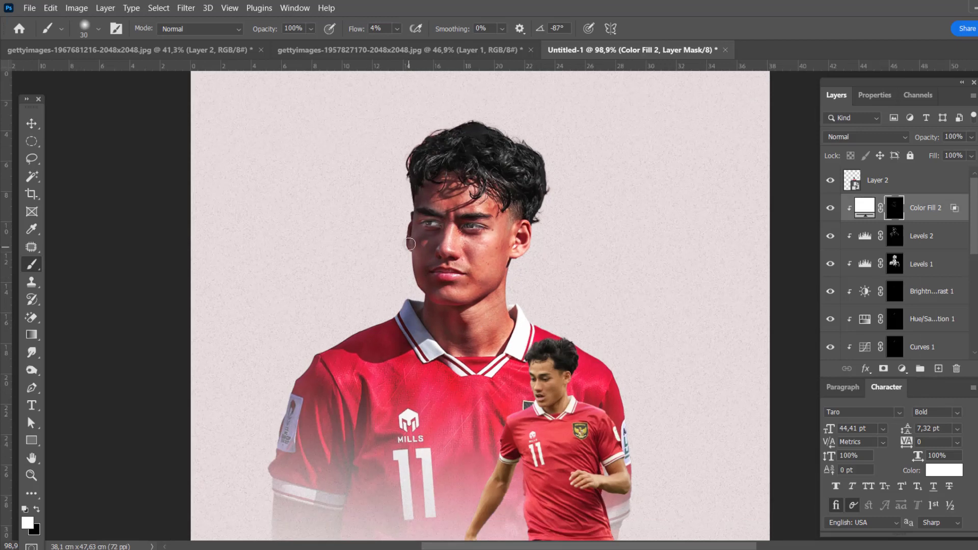
scroll(716, 362, down, 4)
scroll(715, 362, up, 1)
Group the portrait and its adjustment layers into a group named 'foto 1'
key(ctrl+g)
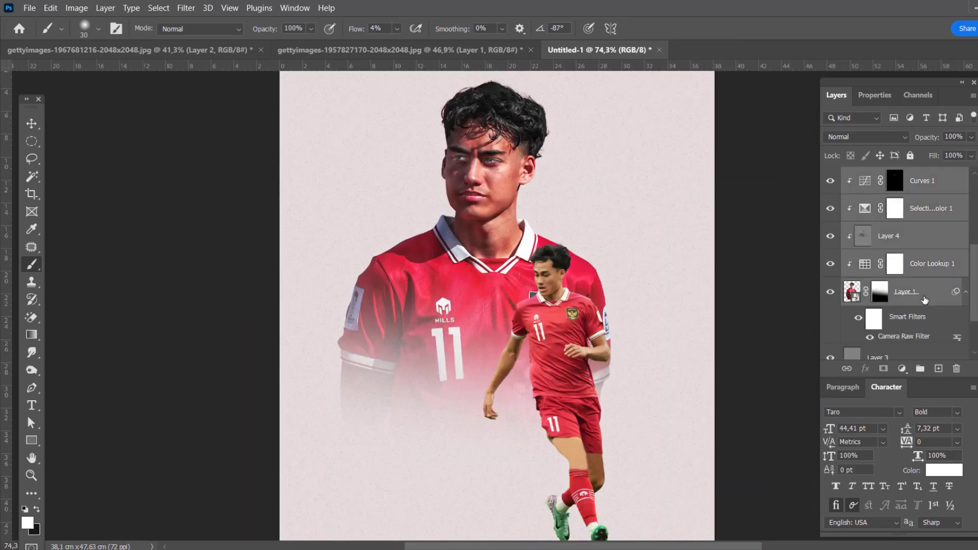
double_click(886, 202)
key(Return)
Enlarge the foto 1 group to about 125% and shift the small player left
key(ctrl+t)
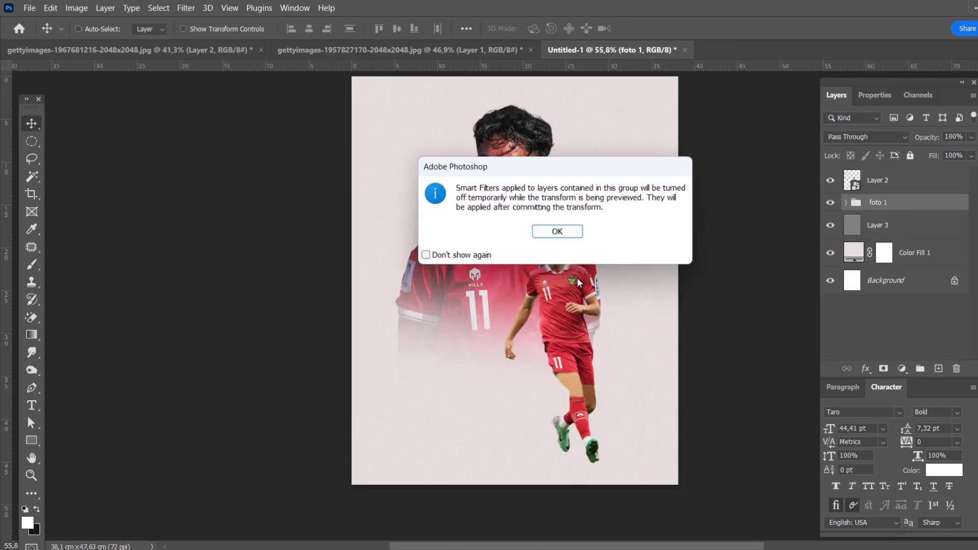
key(Return)
key(Return)
drag(560, 306, 460, 290)
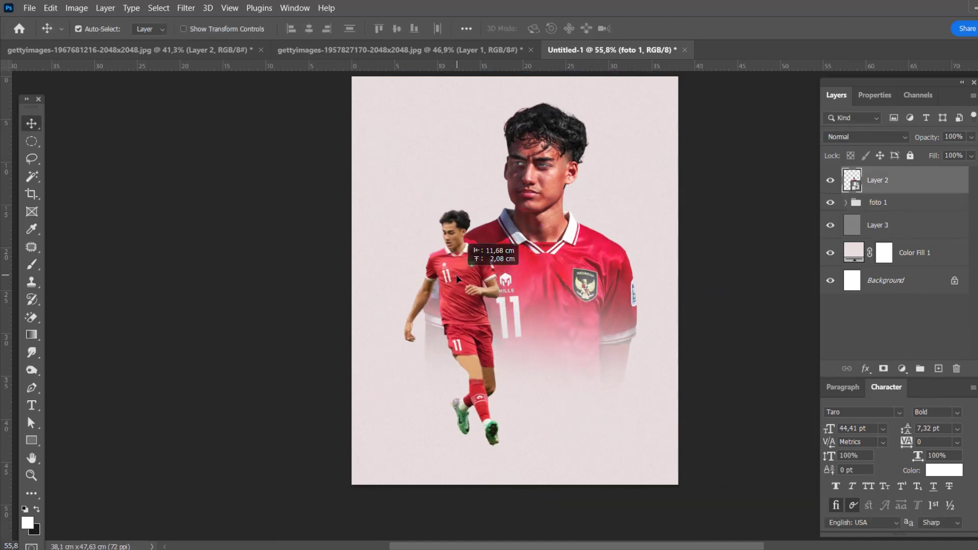
key(ctrl+t)
click(553, 232)
key(ctrl+minus)
drag(678, 116, 704, 140)
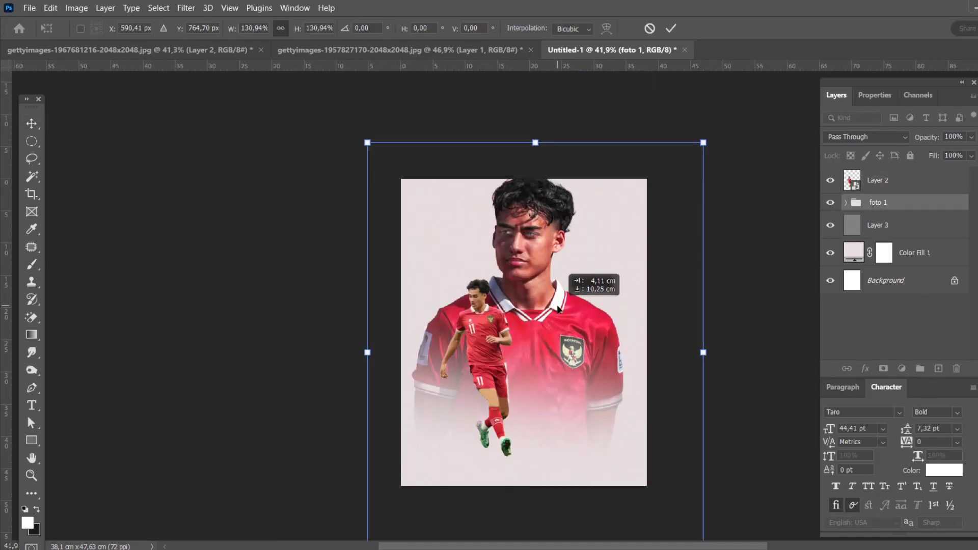
key(Return)
click(878, 179)
Reposition the small player over the portrait
drag(479, 351, 585, 357)
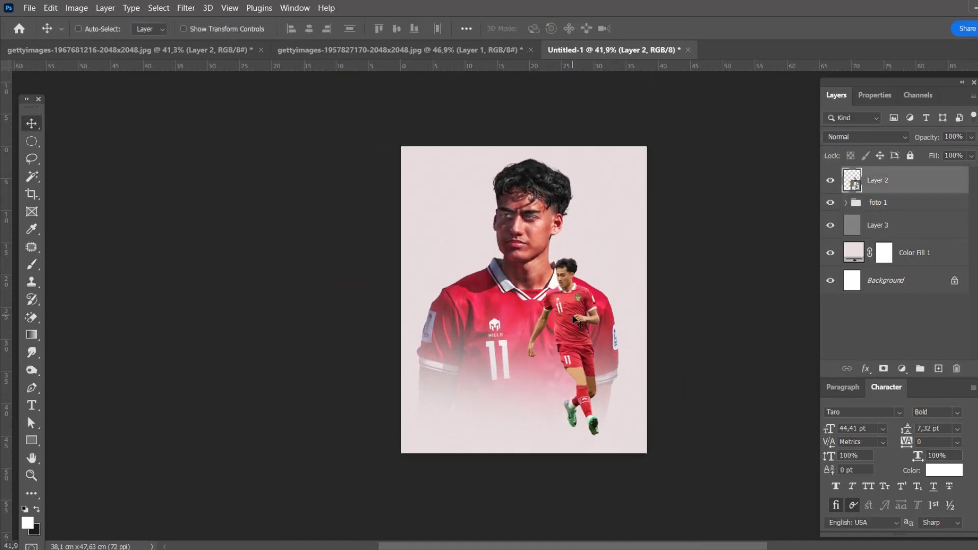
key(ctrl+t)
drag(548, 329, 560, 338)
Mask the foto 1 group and fade the portrait's left side with a gradient
key(Return)
click(877, 202)
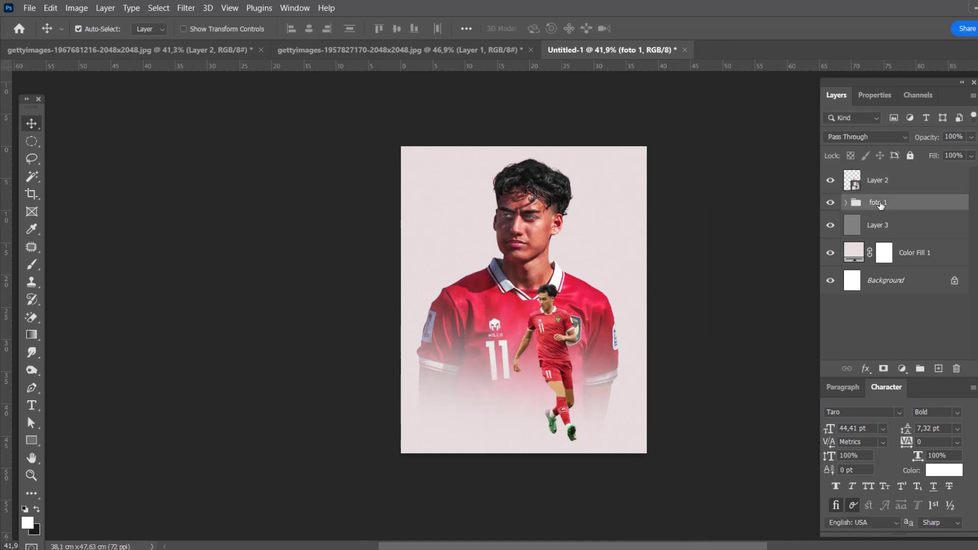
click(884, 368)
key(g)
key(x)
drag(446, 355, 505, 295)
Move the small player to the lower left of the poster
key(v)
drag(550, 328, 492, 318)
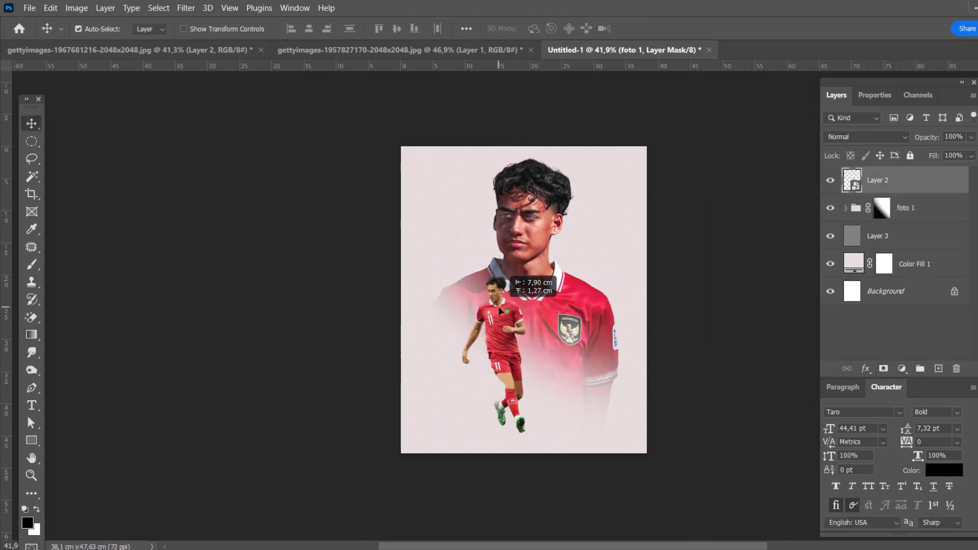
scroll(502, 321, up, 2)
Place Embedded the stadium photo and scale it across the poster
scroll(502, 321, down, 1)
click(30, 7)
click(66, 265)
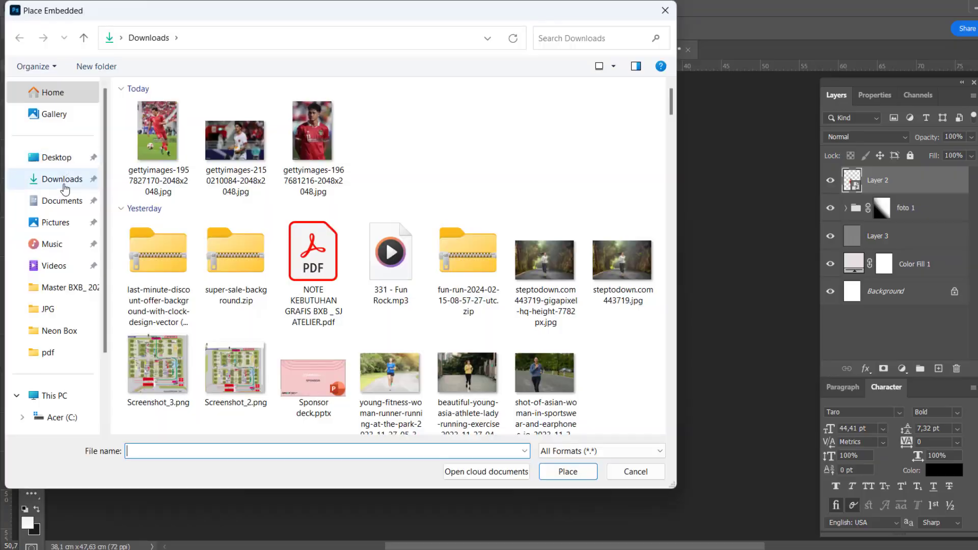
scroll(357, 254, down, 5)
double_click(557, 305)
drag(649, 359, 748, 421)
drag(338, 421, 304, 438)
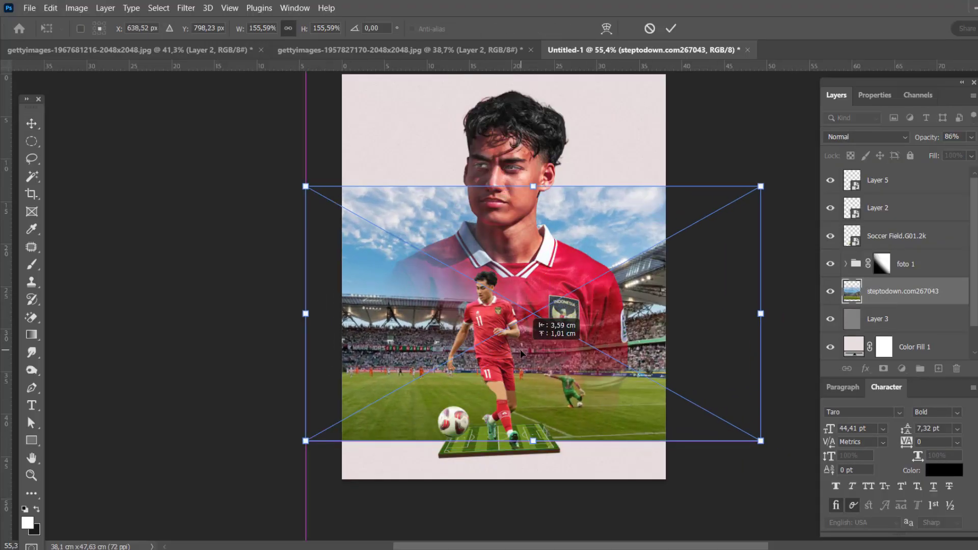
key(Return)
Set the stadium photo to Luminosity blending at 35% opacity
click(866, 137)
click(858, 466)
click(971, 136)
drag(971, 151, 930, 154)
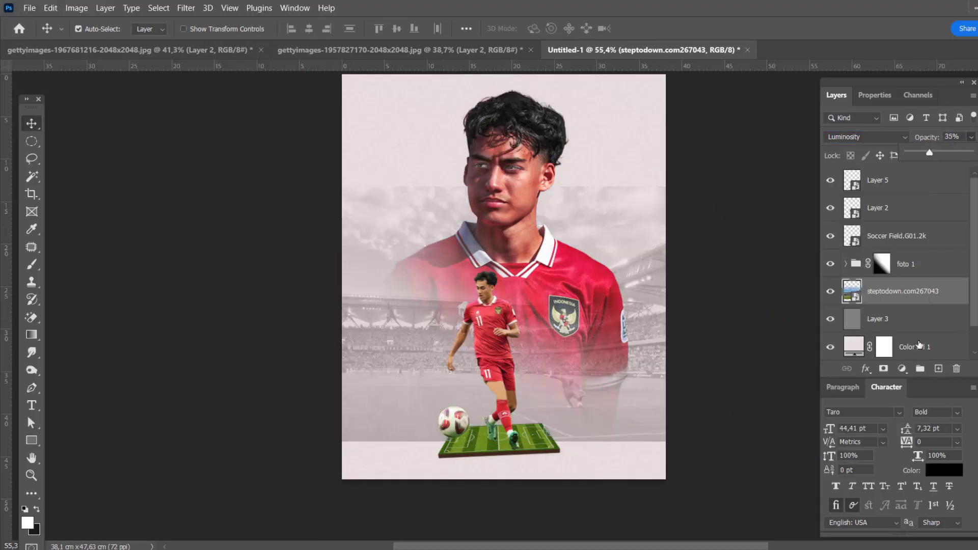
Mask the stadium photo, fading its top and painting away its lower part at 46% flow
click(884, 368)
click(31, 335)
drag(443, 234, 443, 163)
key(x)
key(b)
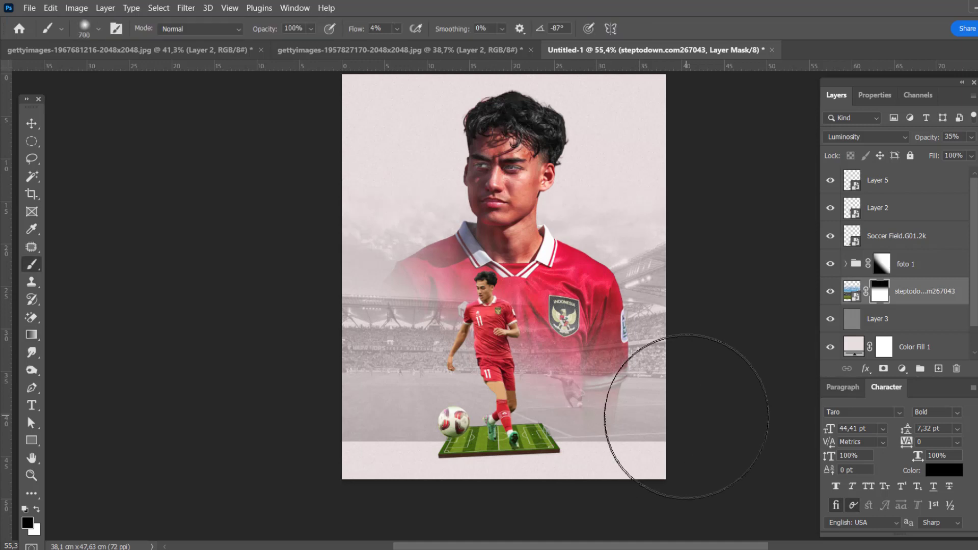
key(shift+6)
mouse_move(611, 402)
mouse_down()
mouse_move(295, 470)
mouse_move(415, 328)
mouse_move(387, 418)
mouse_up()
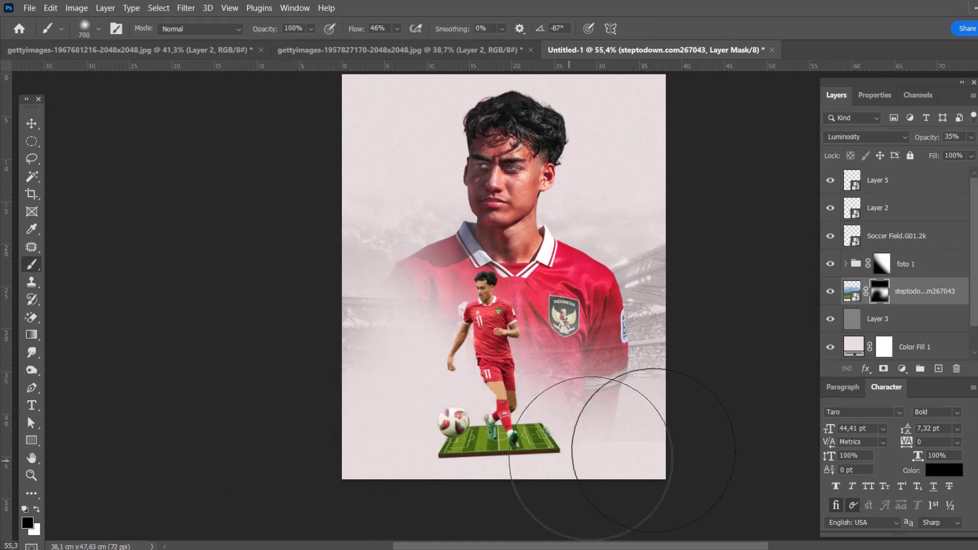
Nudge the mini pitch right and down and the action player up and left
key(v)
drag(546, 426, 552, 427)
drag(504, 377, 497, 374)
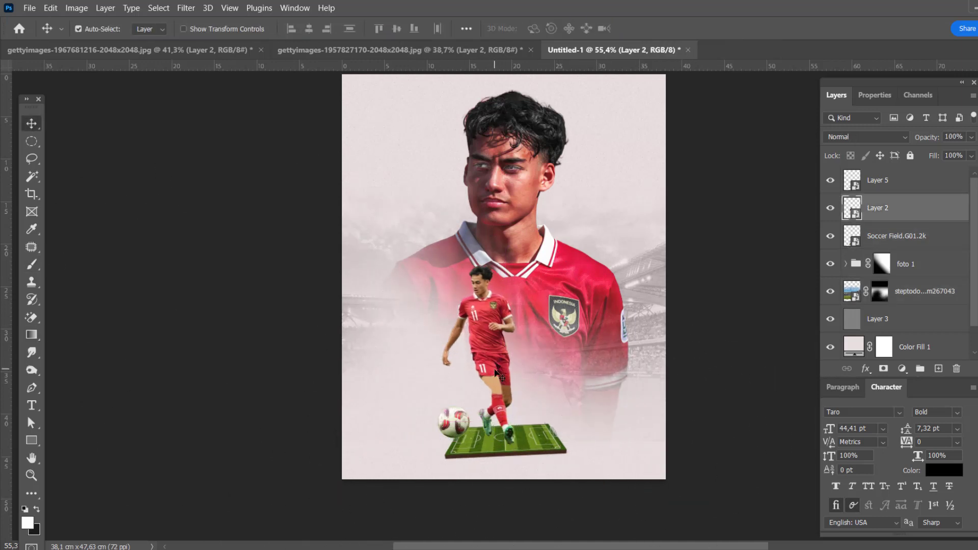
scroll(495, 373, up, 3)
scroll(571, 359, down, 4)
scroll(566, 348, up, 1)
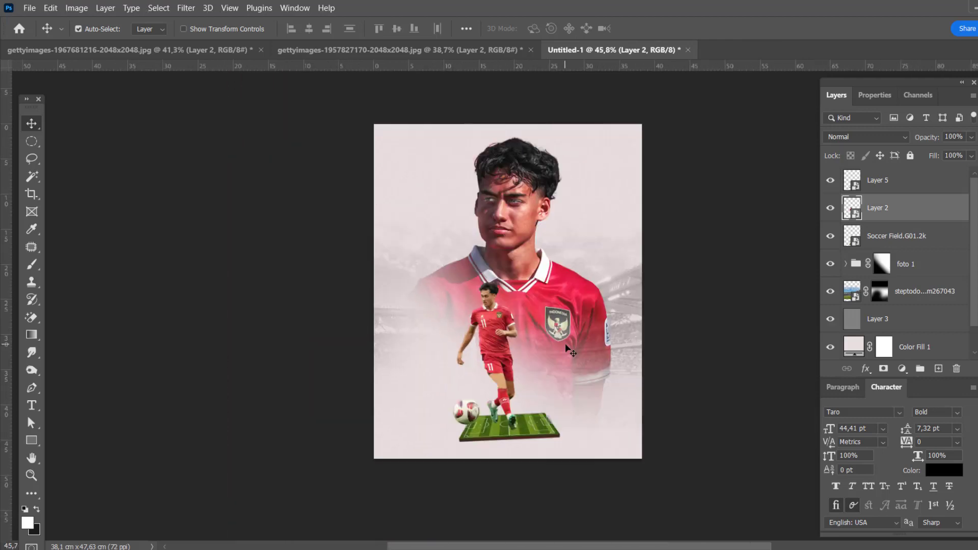
scroll(566, 348, up, 2)
Touch up the foto 1 mask and move the action player right and down
click(882, 262)
key(b)
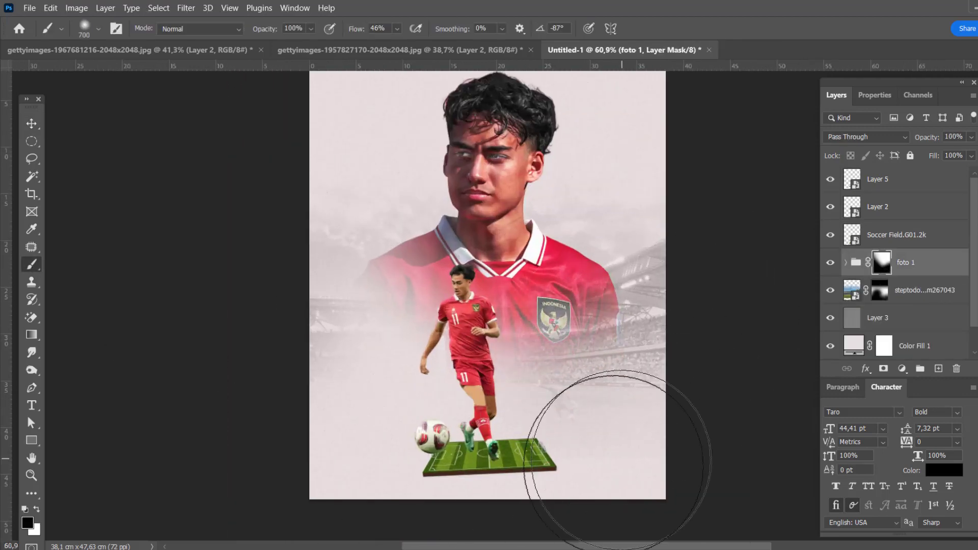
key(v)
mouse_move(495, 324)
mouse_down()
mouse_move(516, 334)
mouse_move(492, 350)
mouse_up()
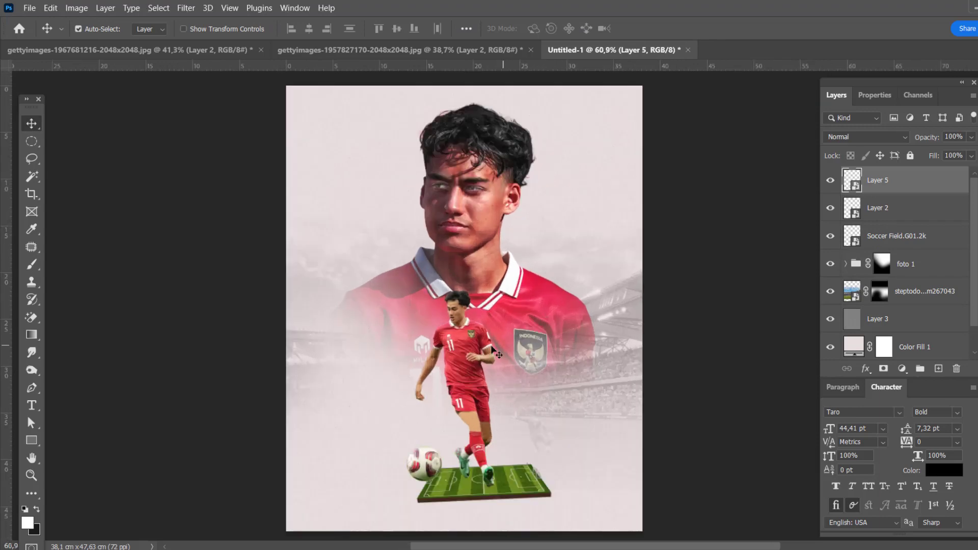
click(494, 352)
scroll(495, 356, down, 1)
scroll(496, 367, up, 2)
scroll(499, 379, down, 1)
scroll(502, 391, up, 1)
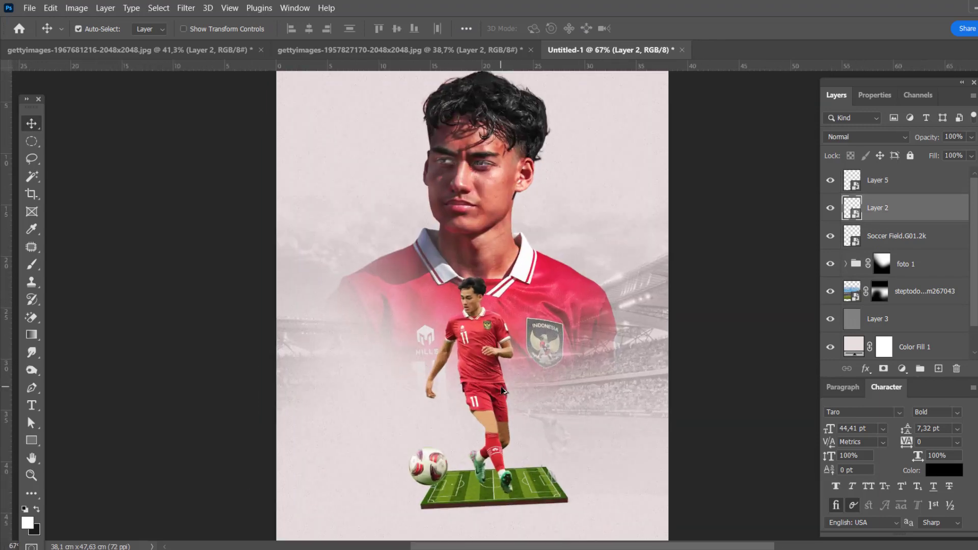
scroll(481, 339, up, 4)
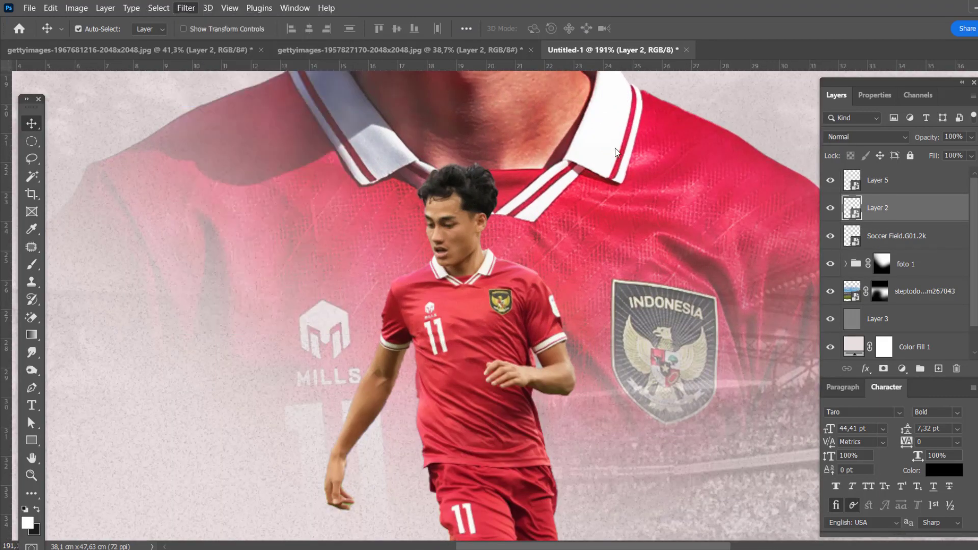
Apply Camera Raw to the action player, adjusting exposure, lifting shadows, lowering whites and raising blacks
key(ctrl+shift+a)
drag(628, 256, 632, 258)
drag(627, 273, 625, 274)
mouse_move(627, 321)
mouse_down()
mouse_move(610, 322)
mouse_move(658, 306)
mouse_up()
drag(628, 338, 652, 338)
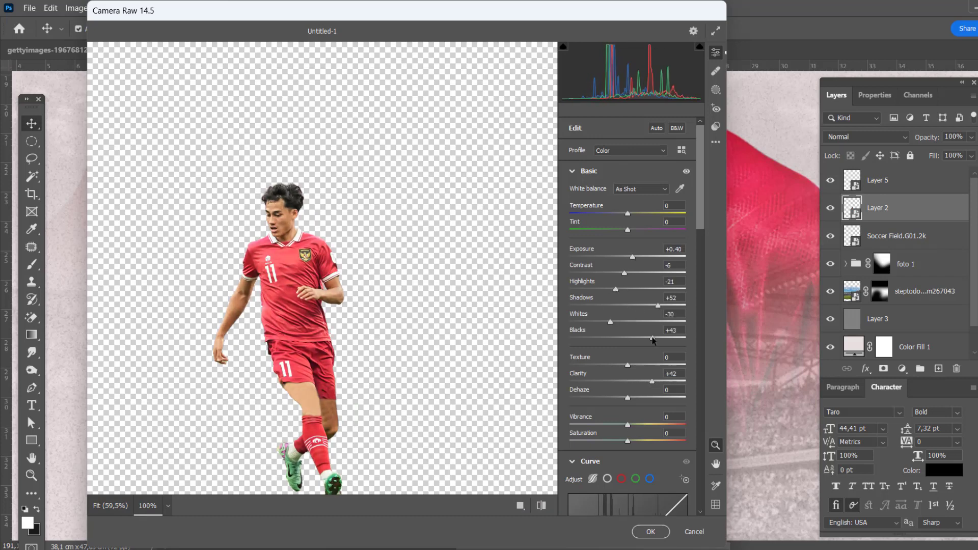
key(Return)
scroll(547, 334, down, 2)
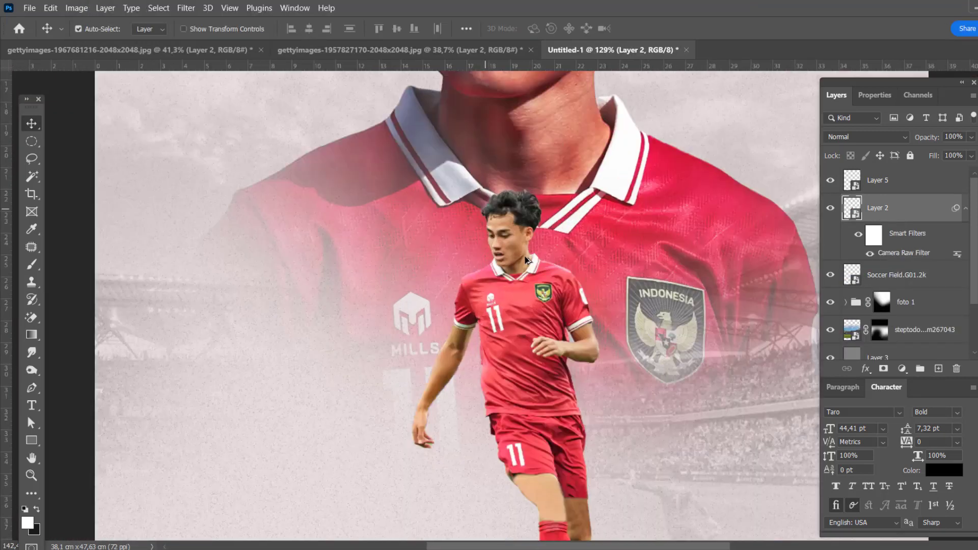
scroll(741, 186, up, 4)
Add a Levels layer clipped to the player, invert its mask, and set an 18 px white brush
click(903, 368)
click(930, 187)
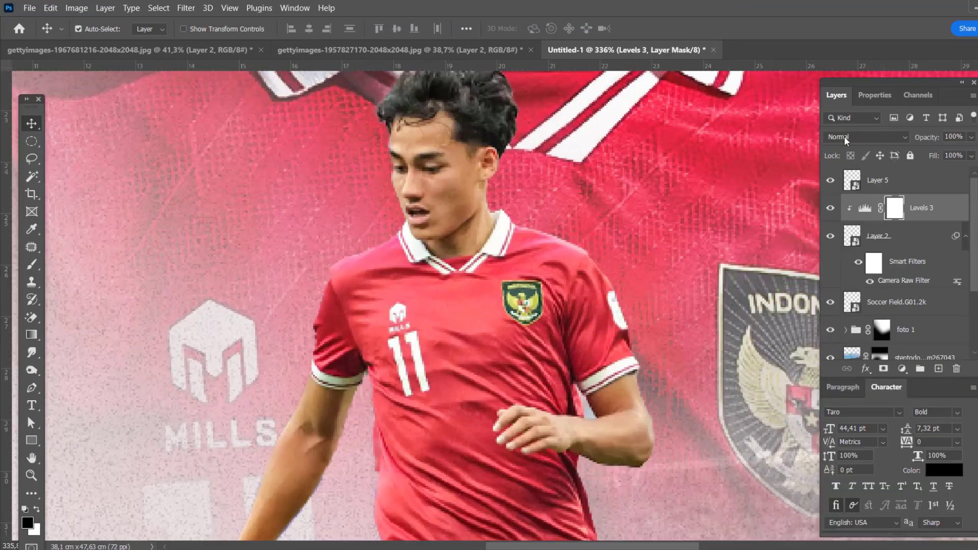
key(ctrl+i)
key(b)
key(x)
right_click(563, 213)
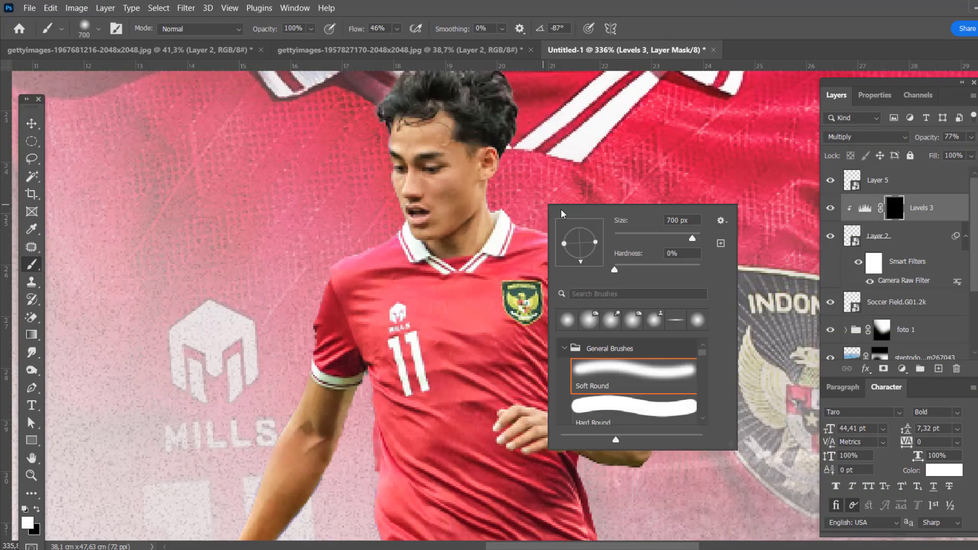
text(18)
key(Return)
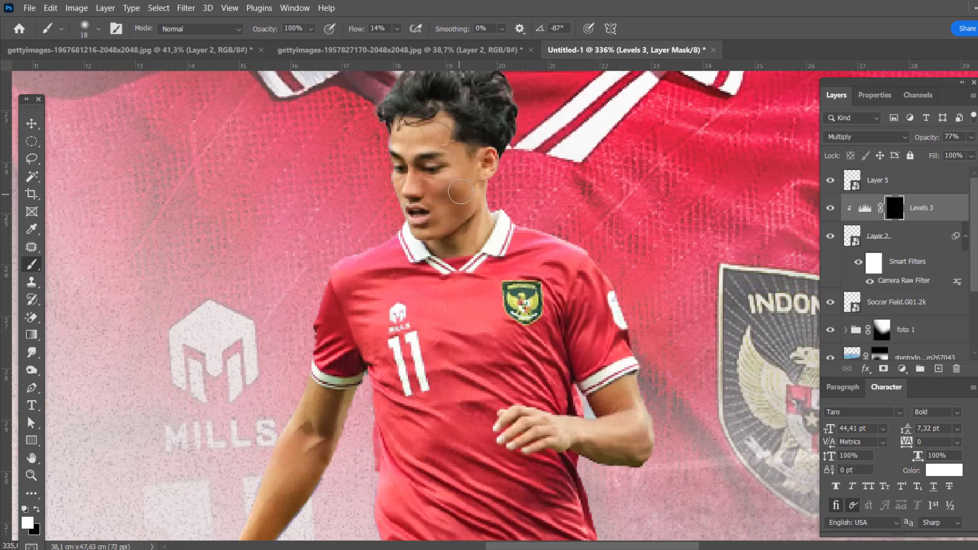
Paint the Levels mask over the player's shadow areas to shade the figure
scroll(451, 144, down, 5)
scroll(437, 171, up, 3)
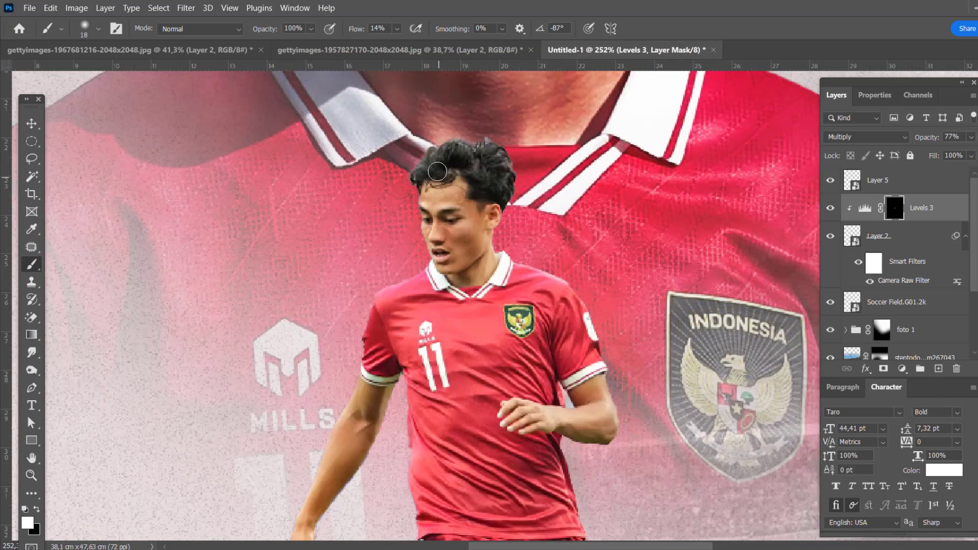
scroll(456, 282, down, 5)
scroll(377, 340, up, 4)
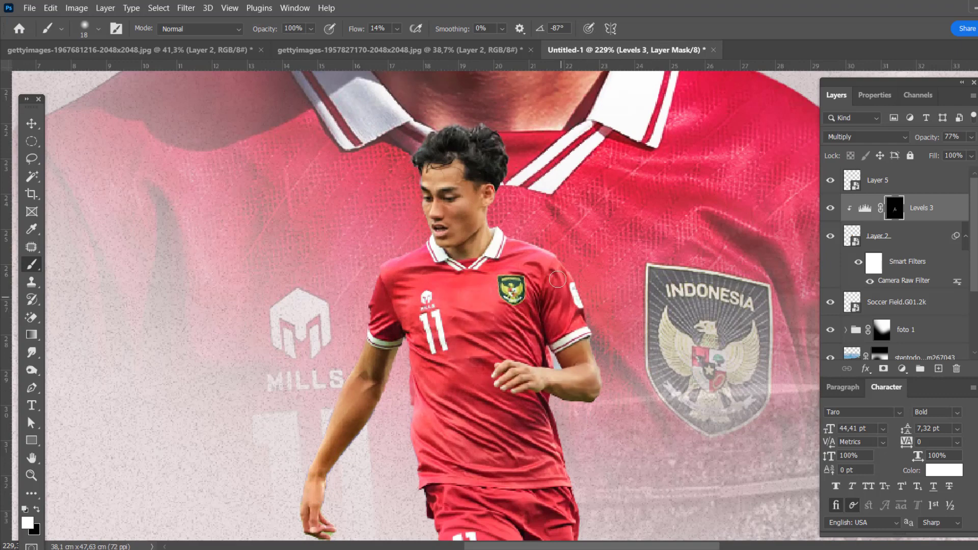
scroll(554, 452, down, 2)
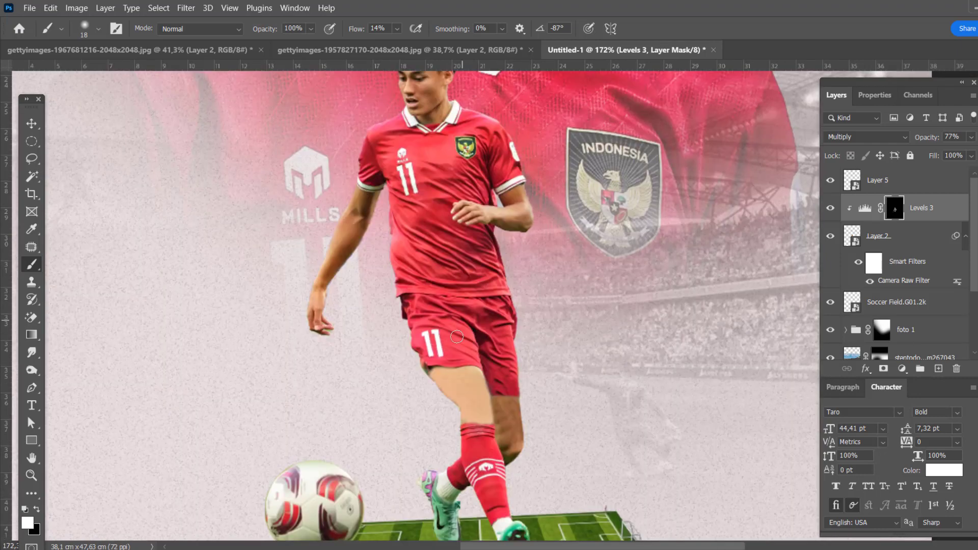
scroll(515, 437, down, 2)
scroll(472, 393, down, 2)
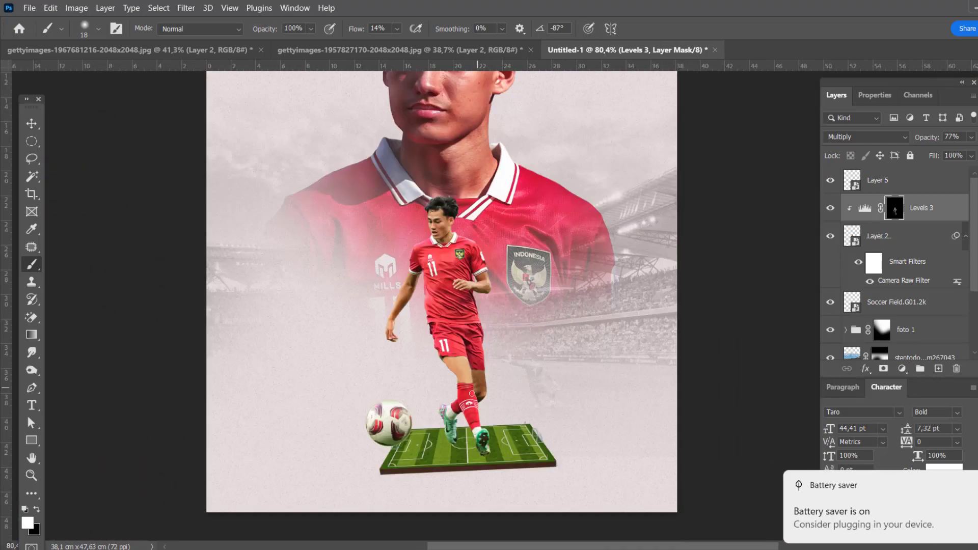
scroll(426, 278, up, 2)
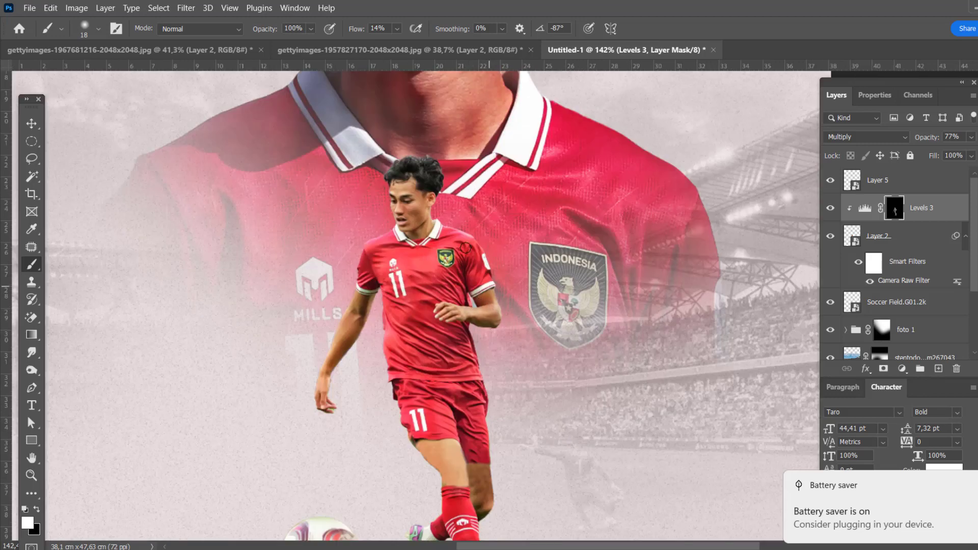
scroll(465, 248, down, 2)
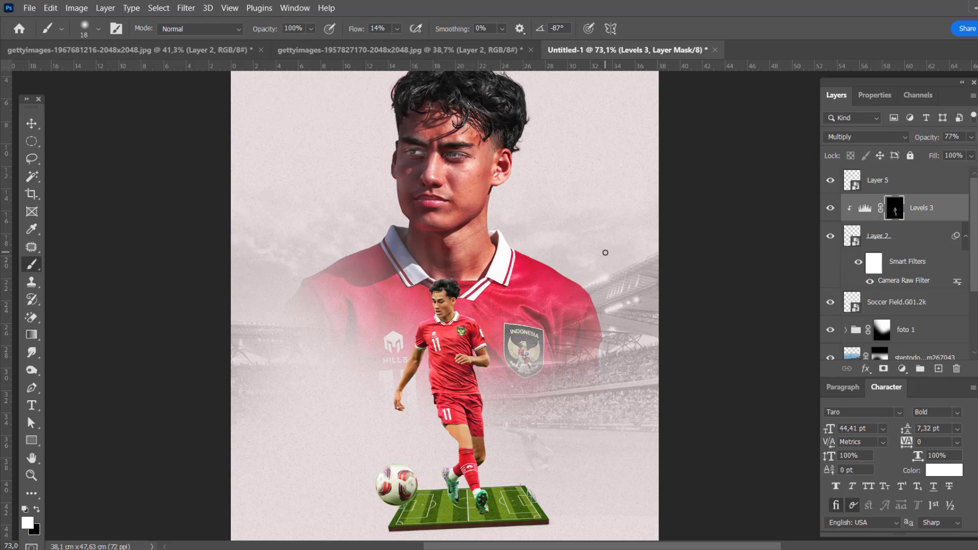
scroll(443, 331, up, 3)
Add a Selective Color adjustment to the action player with cyan and magenta at +28
scroll(444, 331, down, 2)
key(v)
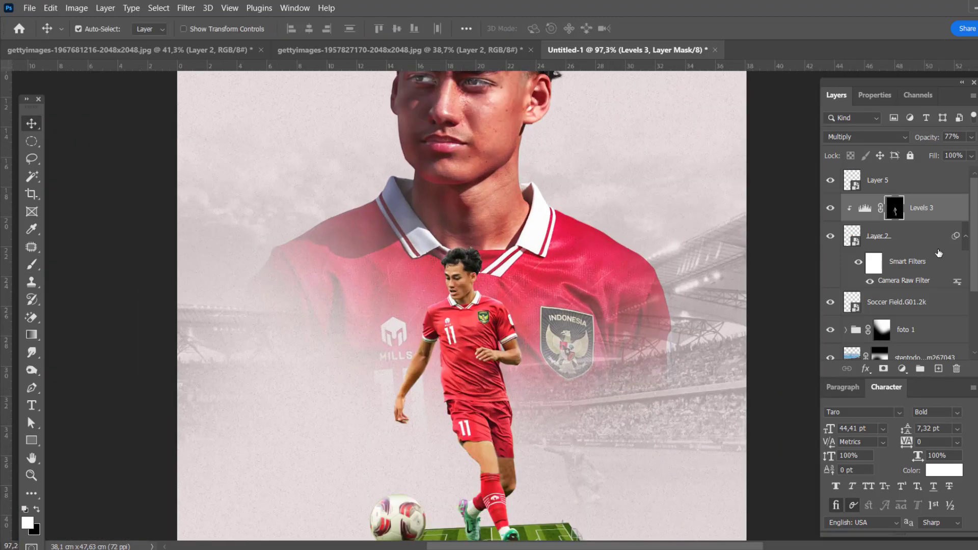
click(902, 368)
mouse_move(895, 184)
mouse_down()
mouse_move(883, 184)
mouse_move(913, 184)
mouse_up()
drag(895, 210, 917, 210)
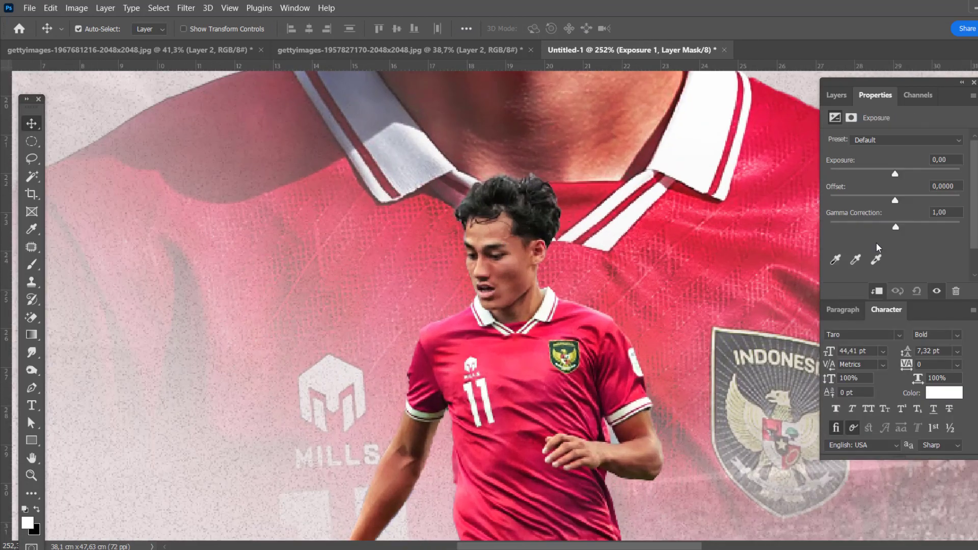
click(836, 95)
Paint on the adjustment mask over the action player
key(b)
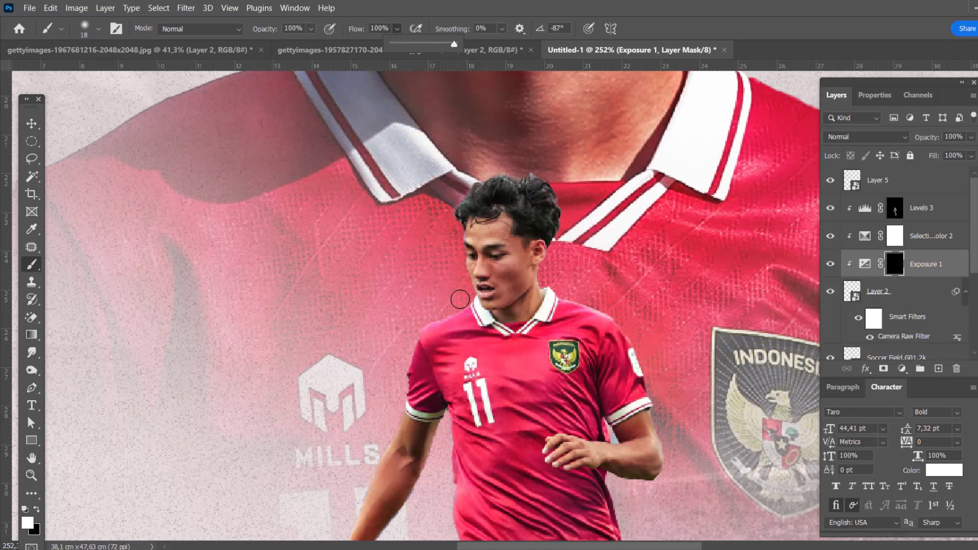
scroll(463, 316, down, 3)
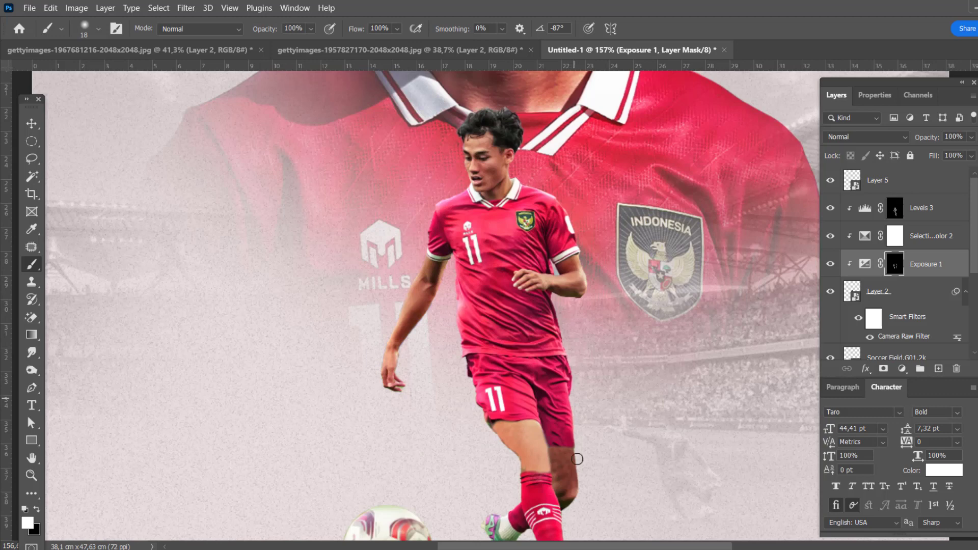
scroll(591, 407, down, 3)
scroll(465, 280, down, 3)
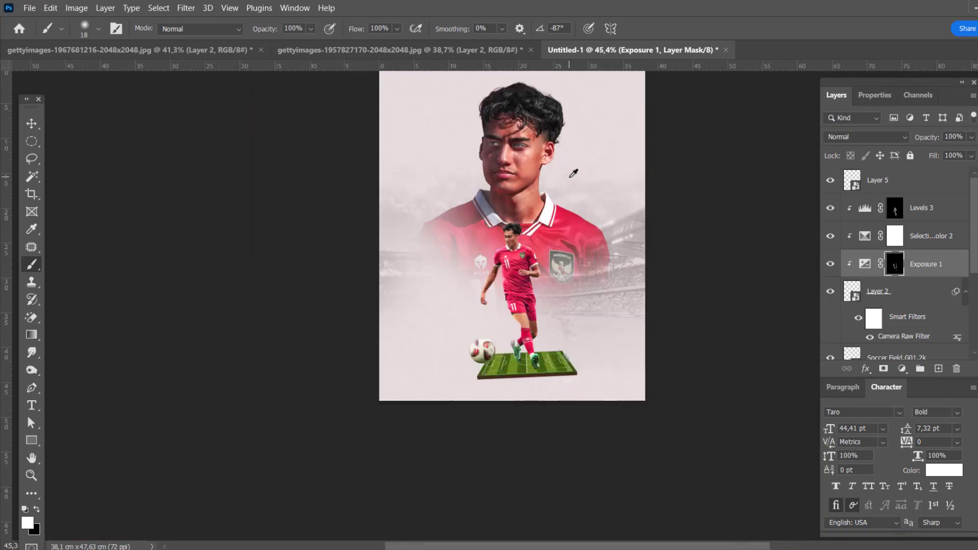
scroll(465, 280, up, 2)
key(v)
Add a clipped Multiply Levels layer at 79% on the Soccer Field, inverted and painted back over the pitch
click(896, 346)
click(903, 370)
click(917, 203)
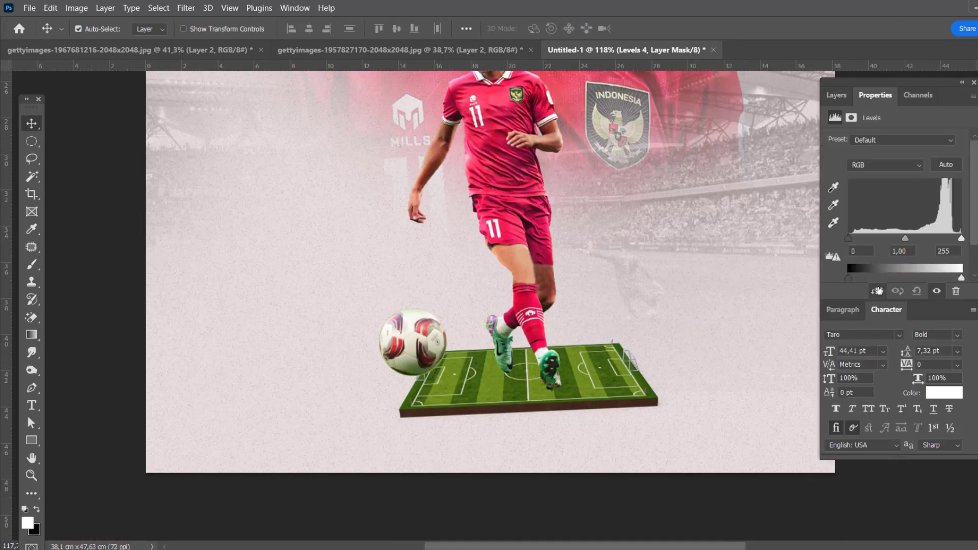
click(837, 95)
key(shift+alt+m)
drag(971, 136, 958, 153)
key(ctrl+i)
key(b)
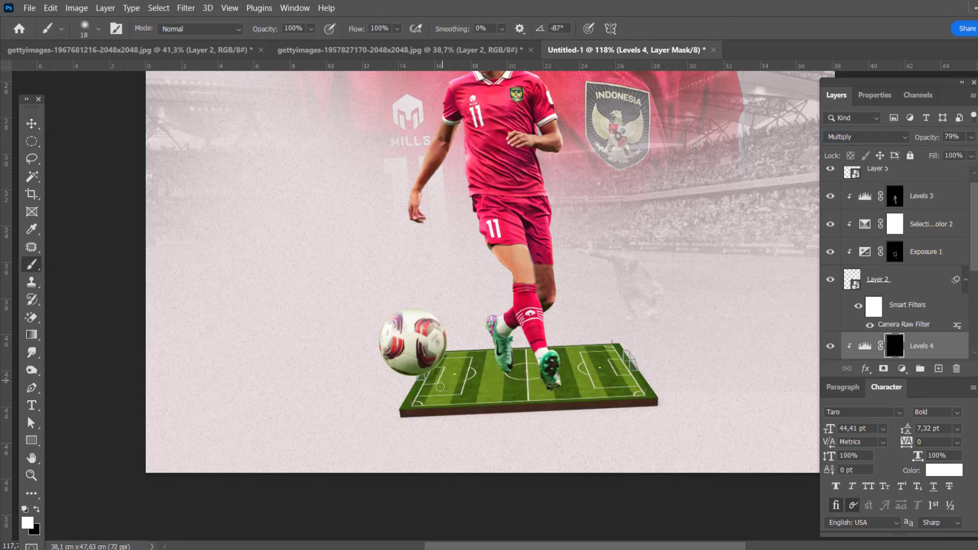
drag(502, 414, 731, 424)
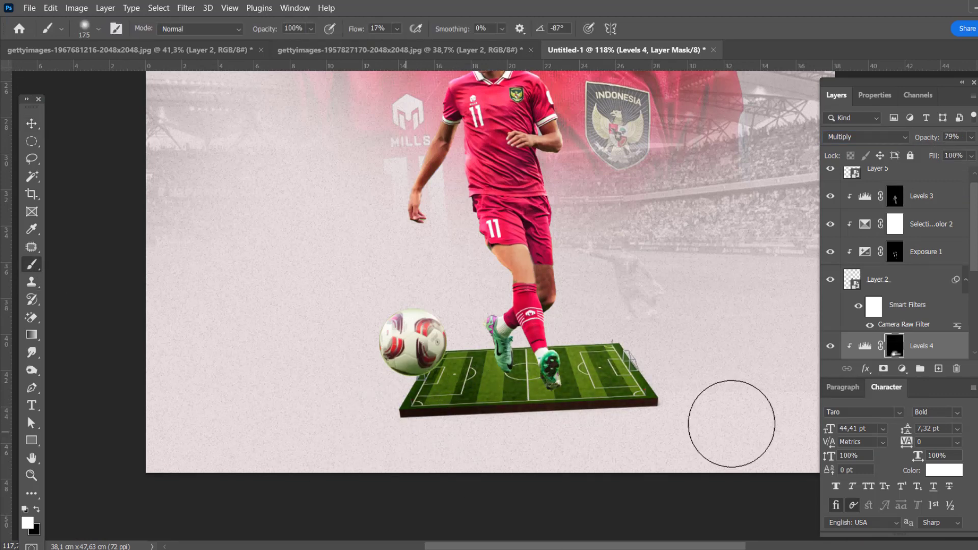
Add an Exposure adjustment on the pitch with an inverted mask
click(903, 368)
click(905, 201)
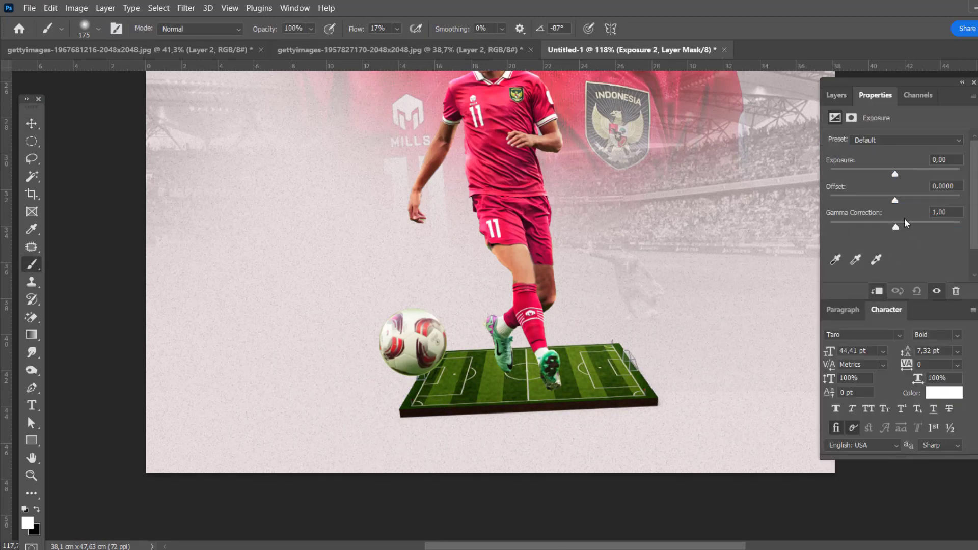
click(838, 102)
key(ctrl+i)
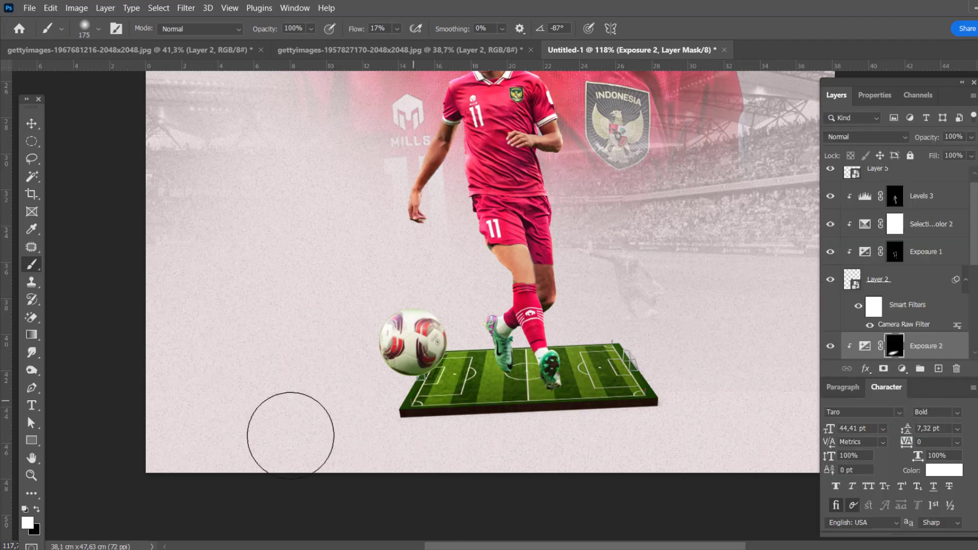
scroll(290, 435, down, 3)
scroll(83, 135, up, 5)
key(v)
click(878, 279)
Add a Color Lookup adjustment layer above the player, then select Layer 5
click(902, 369)
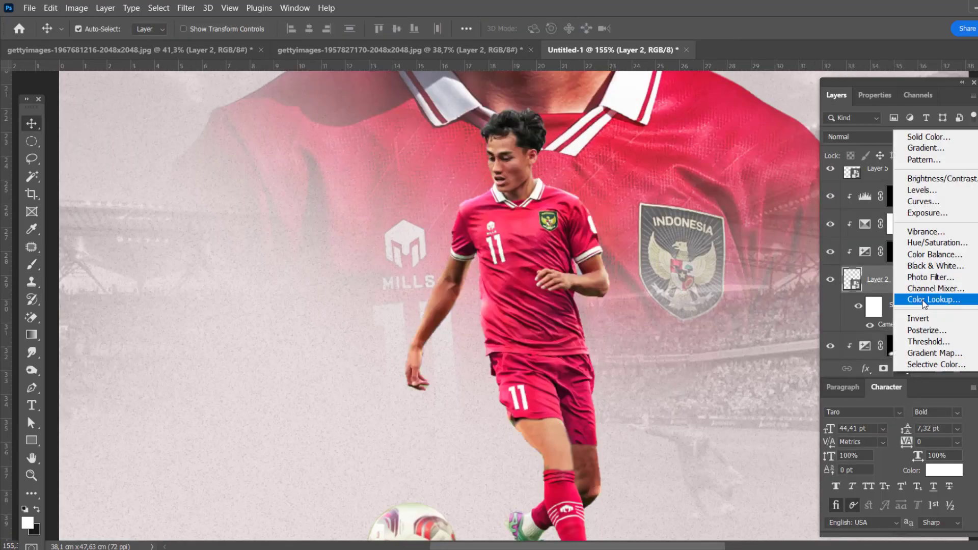
click(923, 300)
click(877, 169)
scroll(614, 193, down, 3)
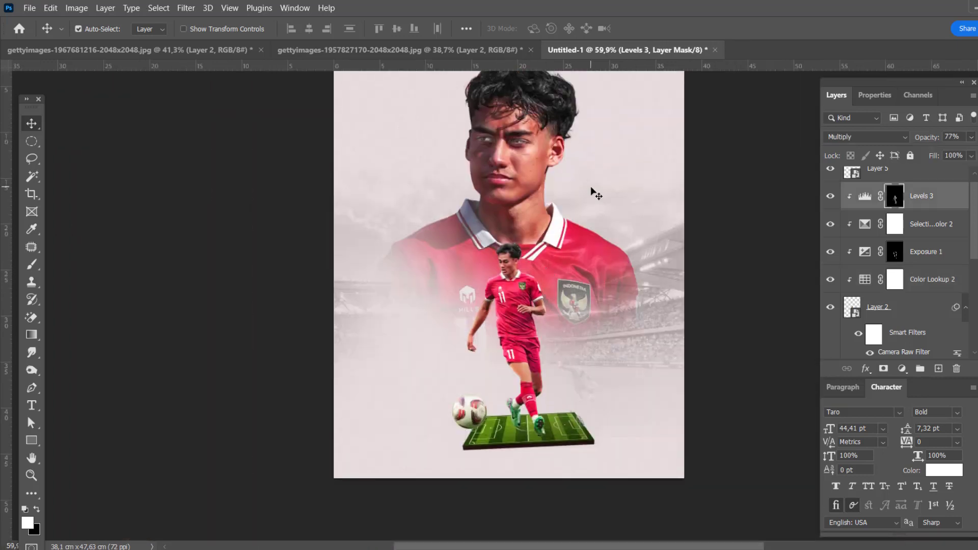
scroll(677, 220, up, 2)
scroll(678, 221, up, 2)
Add an Exposure adjustment above Layer 5 and paint its mask near the ball
click(897, 376)
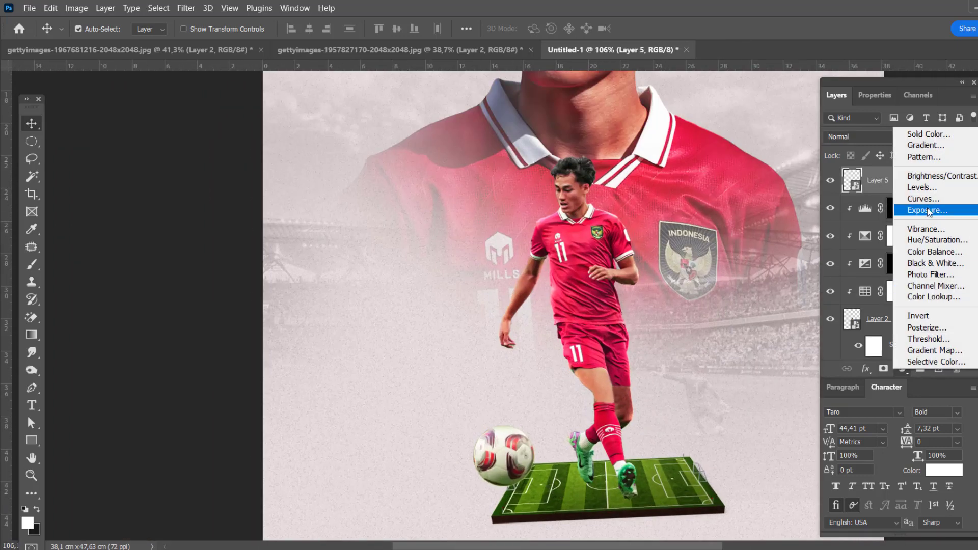
click(919, 193)
click(836, 95)
click(32, 265)
click(493, 478)
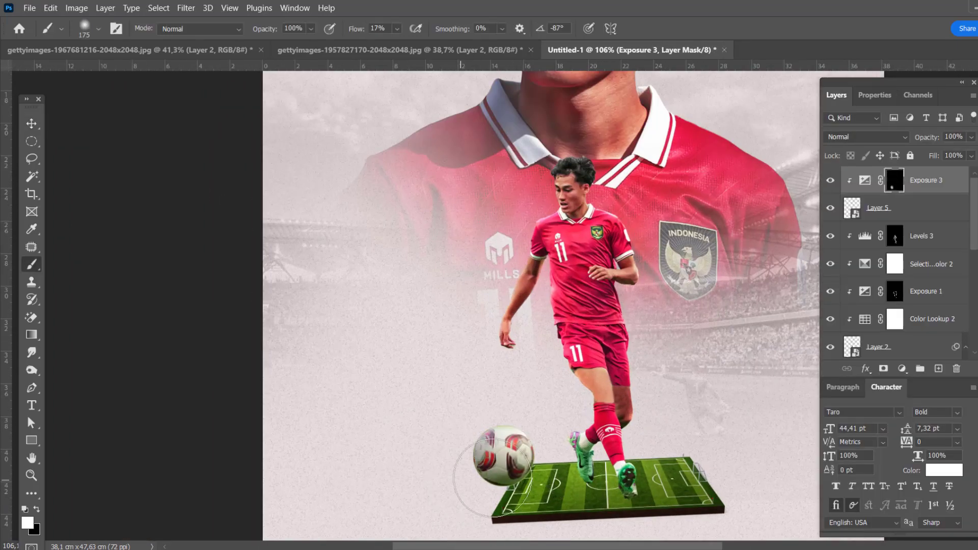
Add a second Exposure adjustment layer
click(902, 369)
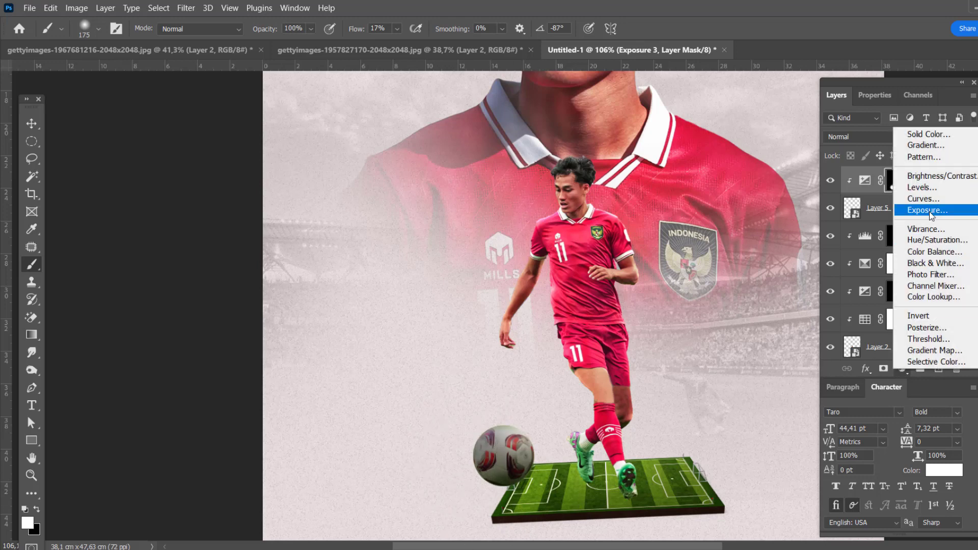
click(917, 181)
click(836, 95)
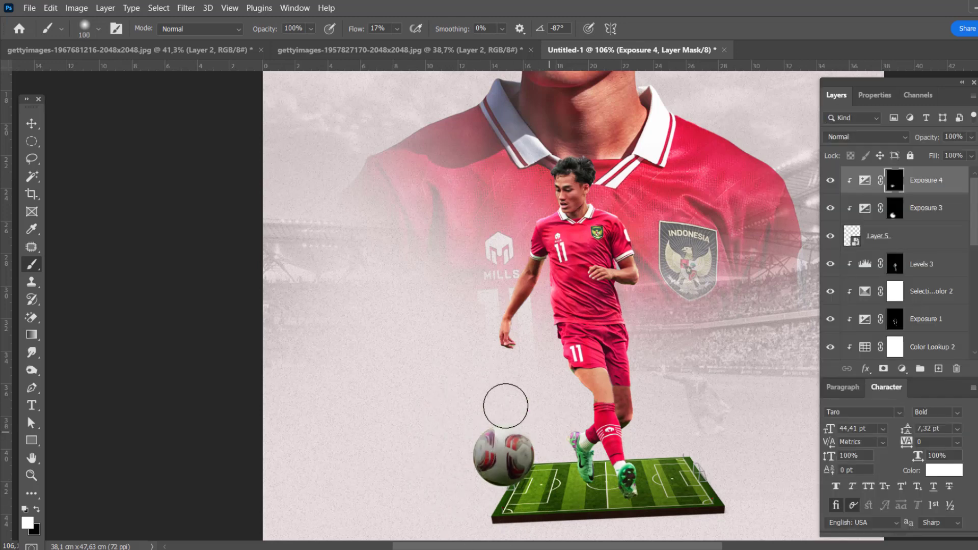
scroll(474, 358, down, 5)
key(v)
scroll(672, 245, up, 3)
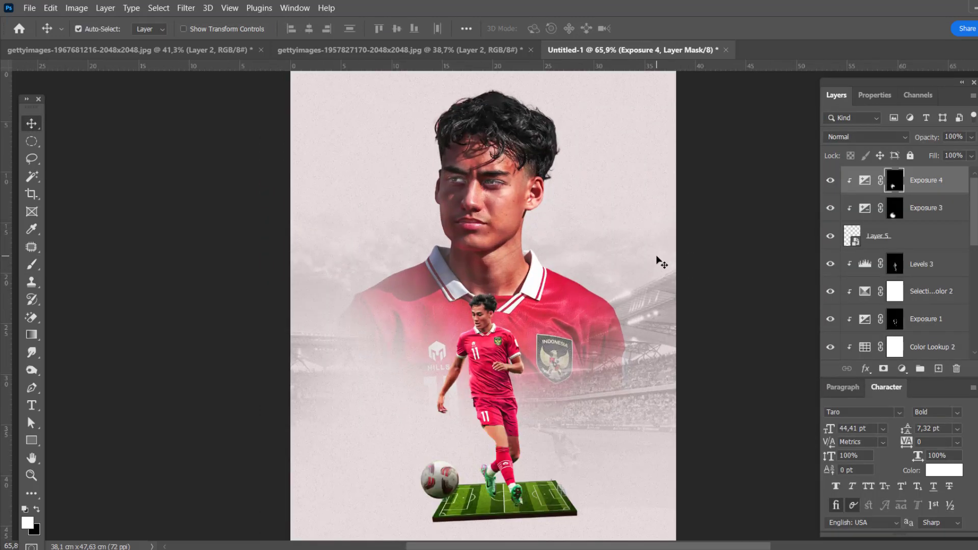
Place the sky photo above the background layer with Multiply blending at 29% opacity
click(662, 275)
click(669, 26)
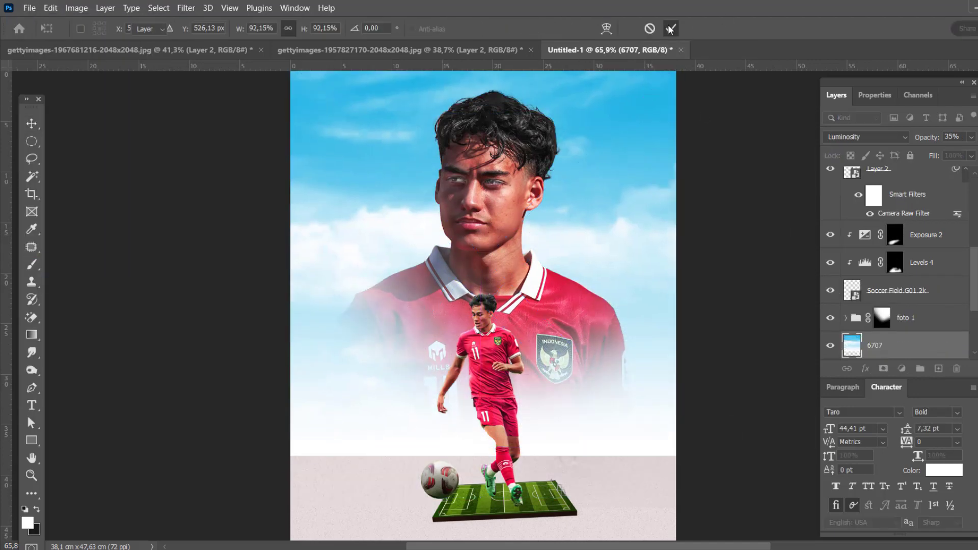
click(866, 137)
click(835, 189)
drag(950, 148, 933, 148)
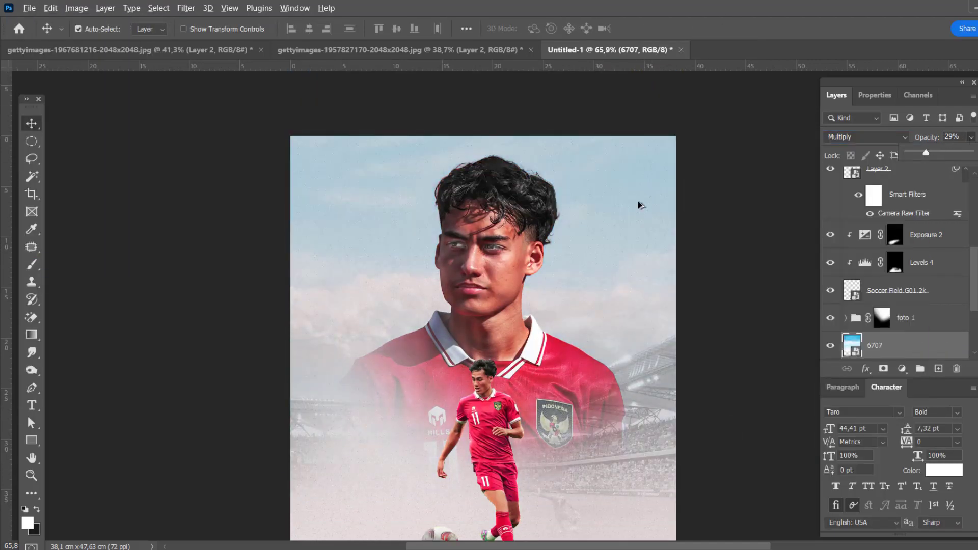
scroll(639, 201, down, 1)
Change the sky layer's blending mode to Hue
click(866, 137)
click(840, 433)
scroll(557, 185, down, 2)
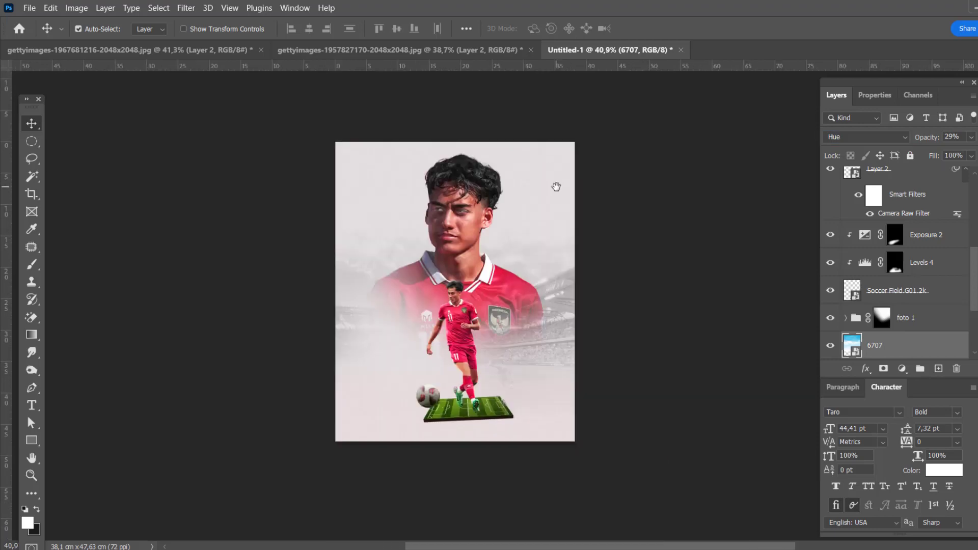
scroll(524, 168, up, 1)
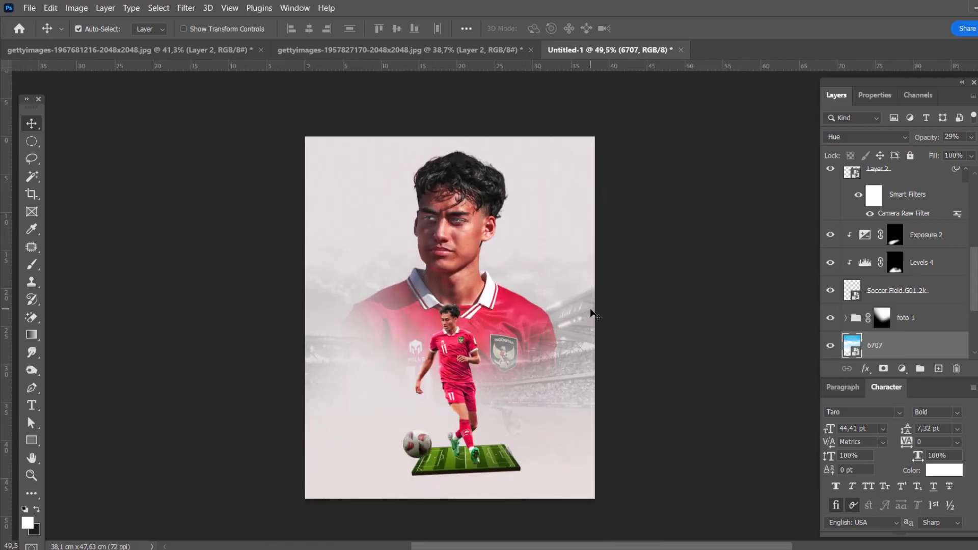
scroll(497, 324, up, 1)
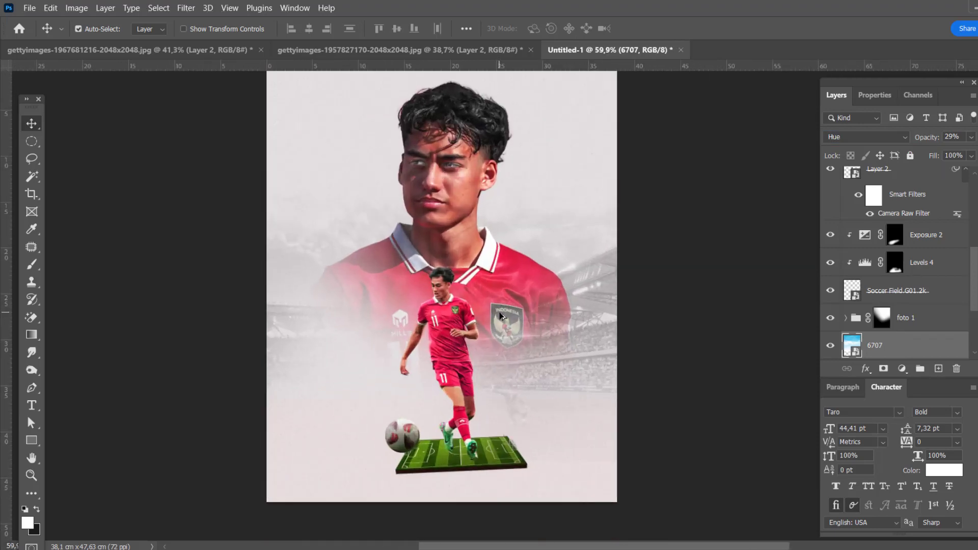
scroll(340, 388, up, 1)
scroll(357, 372, up, 2)
Add the text 'Games' left of the player in Abril Fatface, coloured with the sampled jersey red
key(t)
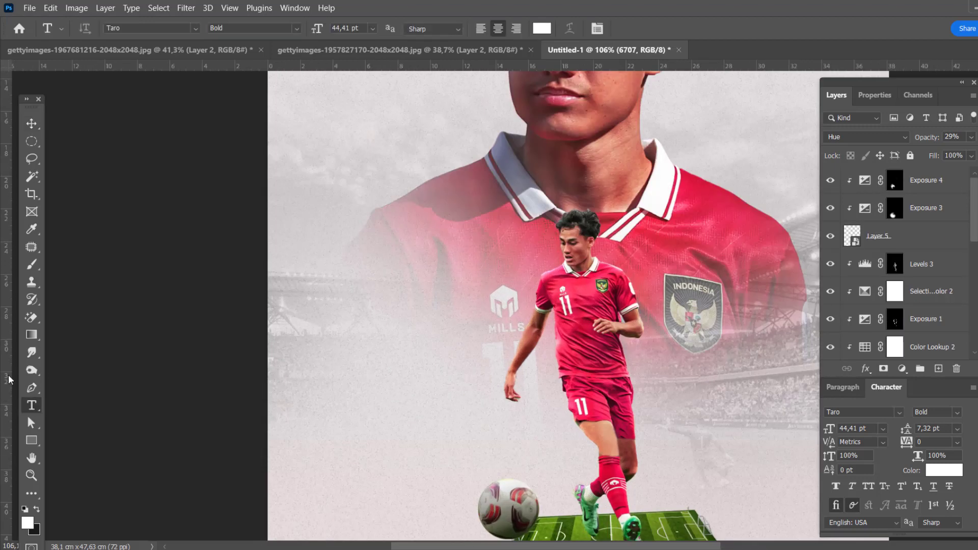
click(400, 357)
text(Games)
key(ctrl+a)
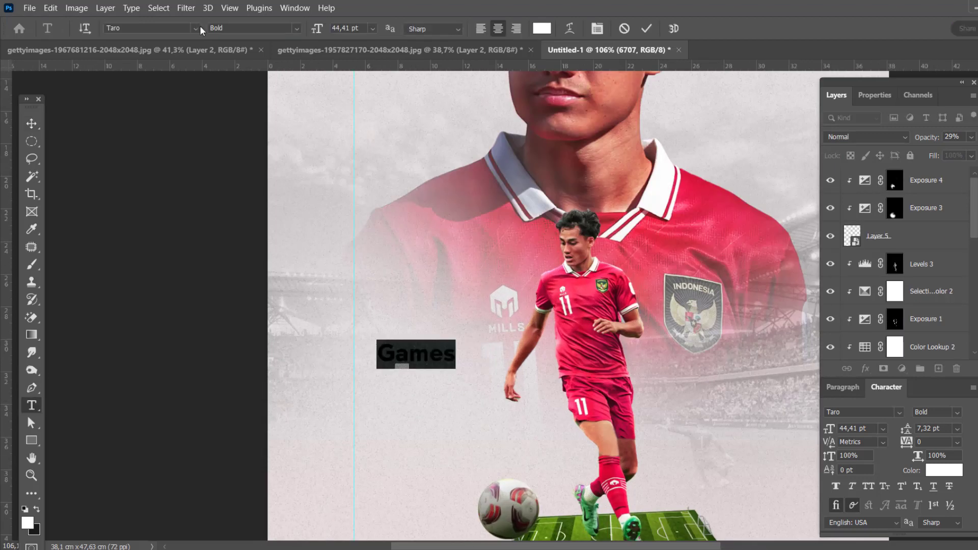
click(195, 28)
click(269, 278)
click(541, 28)
click(616, 355)
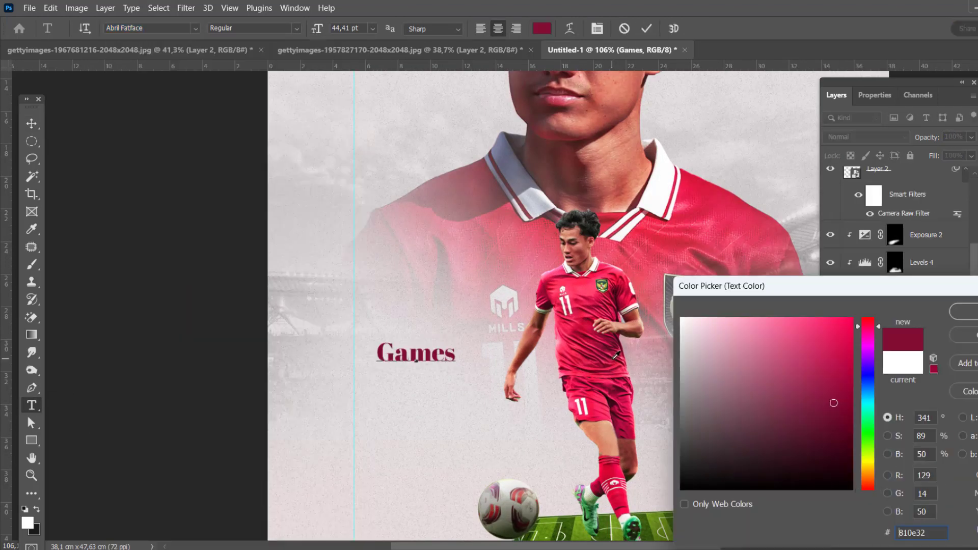
key(Return)
key(ctrl+Return)
key(v)
Copy the Games line below it and change the copy to 'Goal'
scroll(417, 366, up, 1)
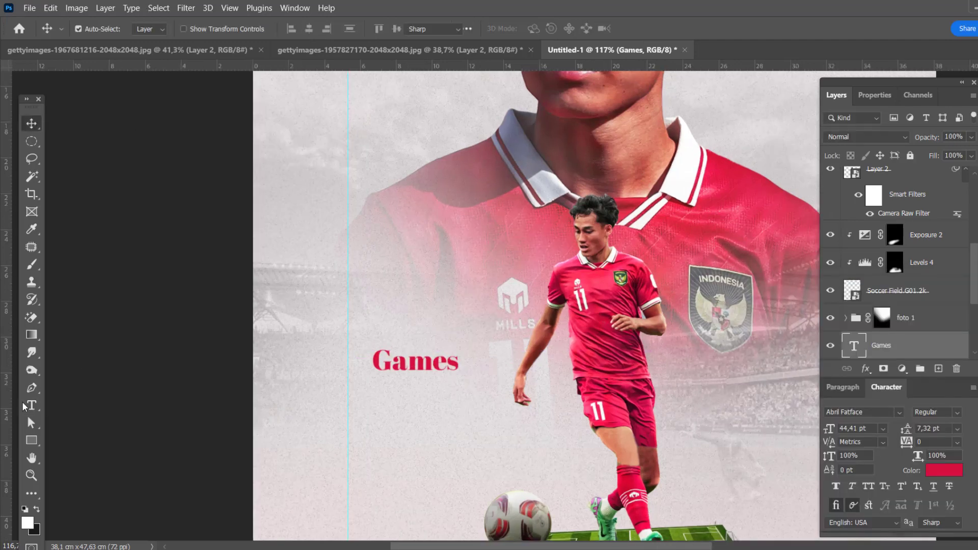
drag(408, 436, 408, 437)
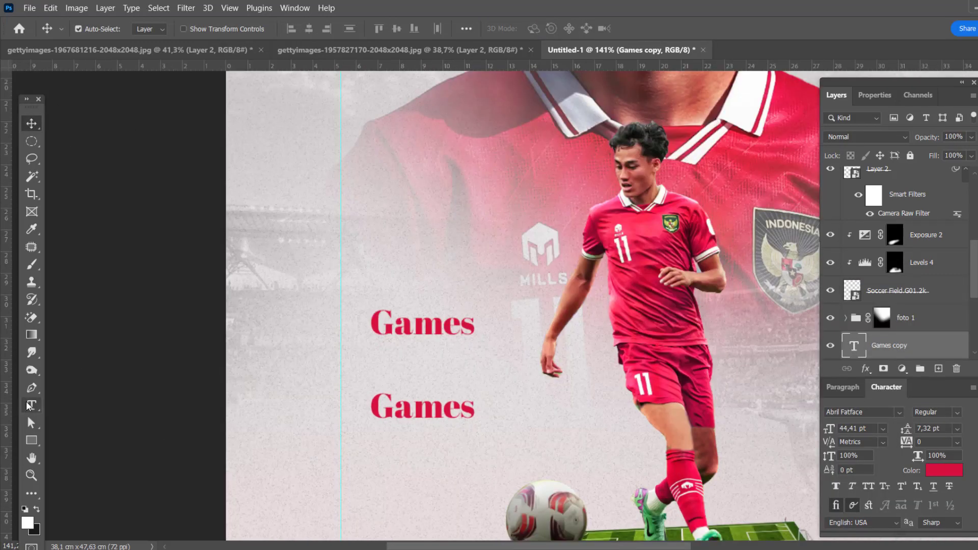
scroll(407, 438, up, 2)
double_click(408, 400)
text(Goal)
key(ctrl+Return)
Copy the Goal line further down and change it to 'Assist'
drag(378, 399, 448, 471)
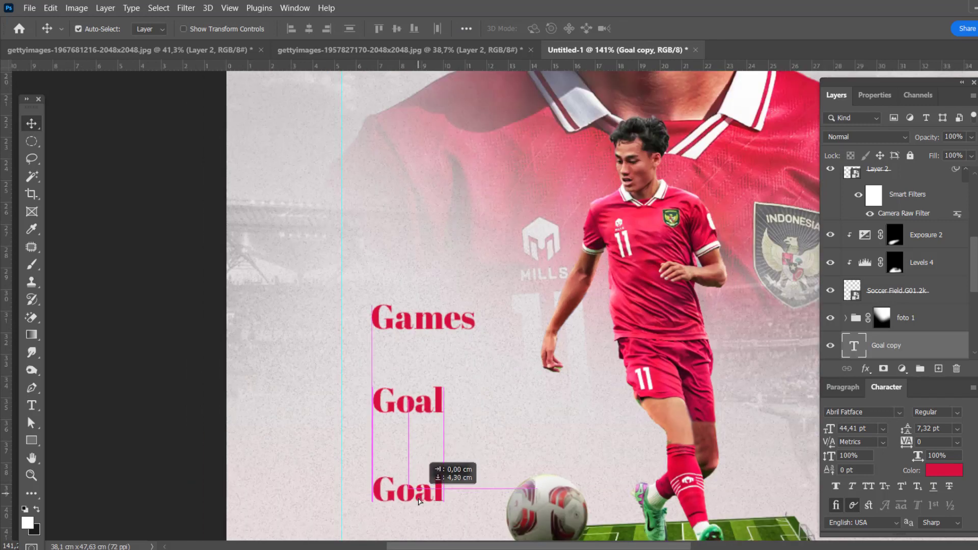
scroll(448, 443, down, 2)
scroll(448, 443, up, 2)
double_click(424, 400)
text(Assi)
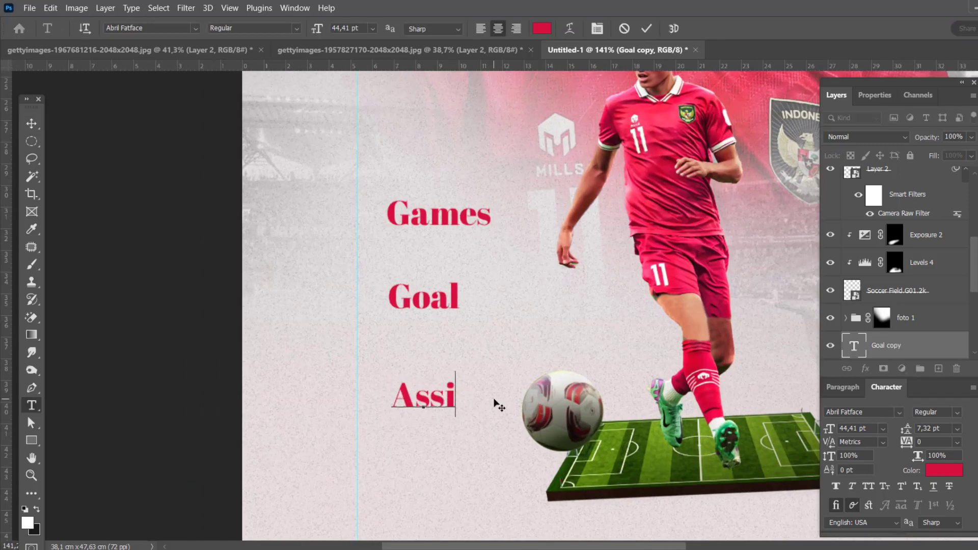
key(ctrl+Return)
scroll(377, 362, down, 3)
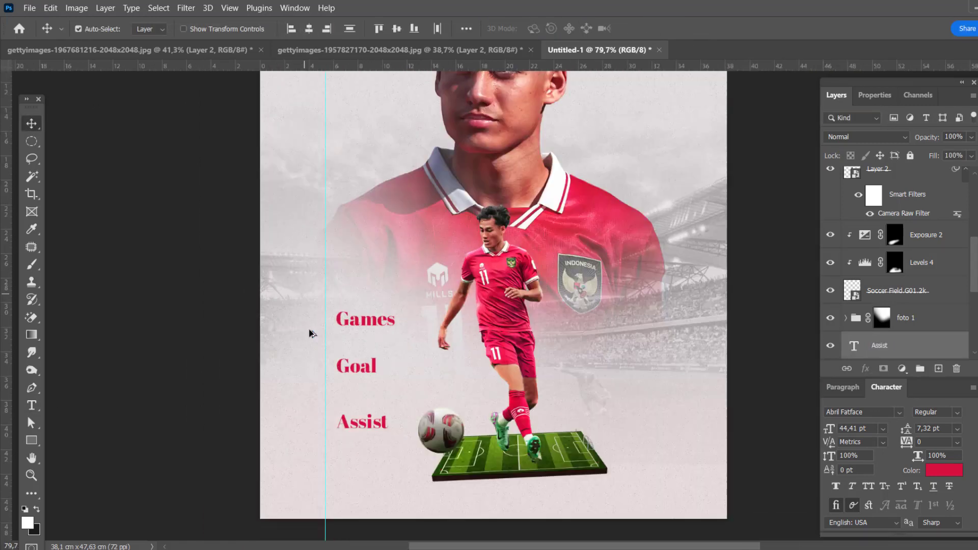
scroll(312, 332, up, 5)
Copy the three labels to the left and turn the Games copy into '39' scaled to 200%
shift+click(897, 318)
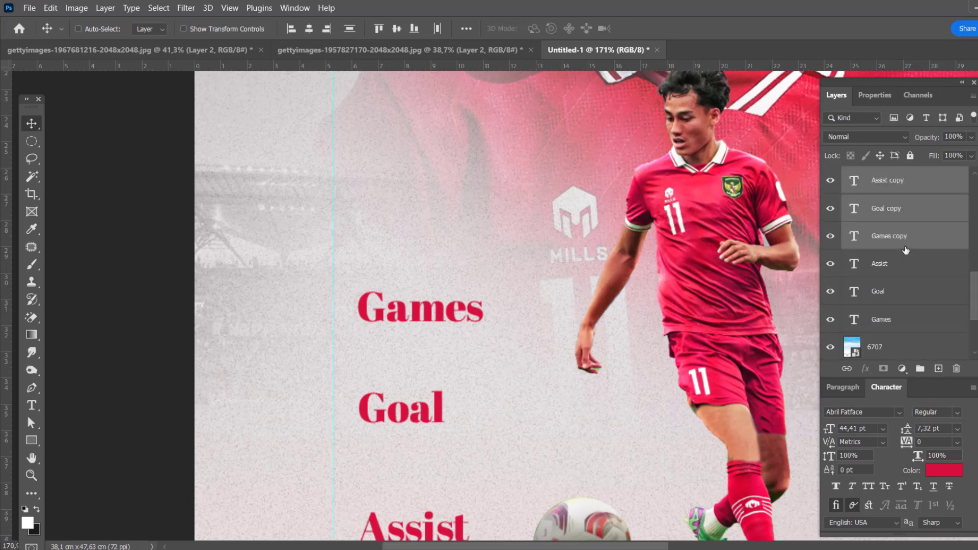
drag(408, 308, 272, 308)
scroll(326, 306, down, 3)
scroll(326, 306, up, 3)
key(t)
double_click(409, 284)
text(39)
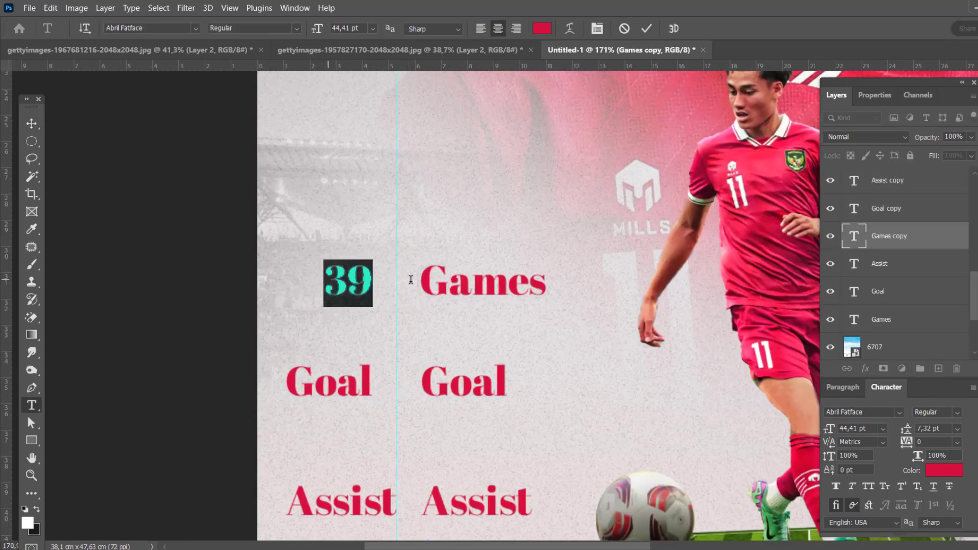
key(ctrl+Return)
key(ctrl+t)
drag(373, 258, 421, 213)
Delete the leftover left copies of Goal and Assist
key(Return)
click(326, 381)
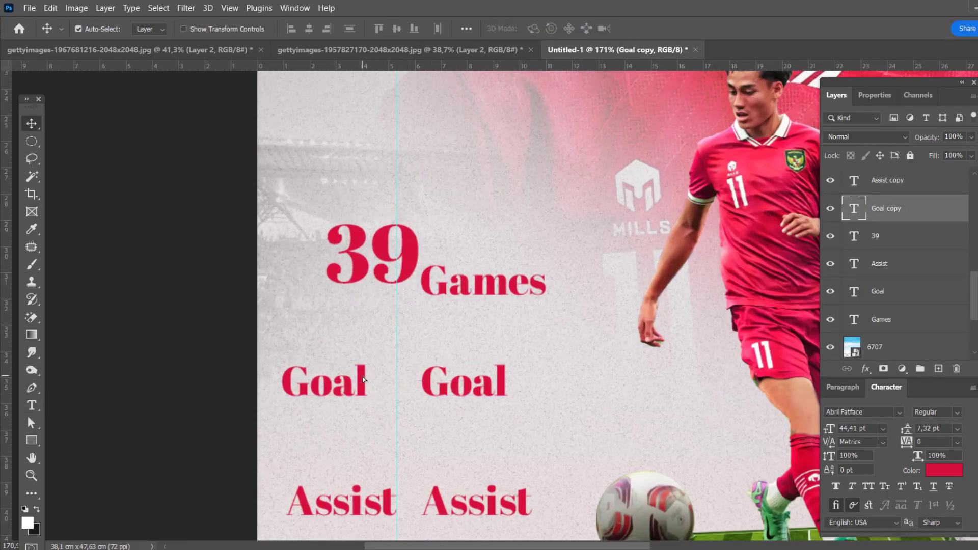
key(Delete)
click(341, 501)
key(Delete)
click(467, 288)
key(ctrl+0)
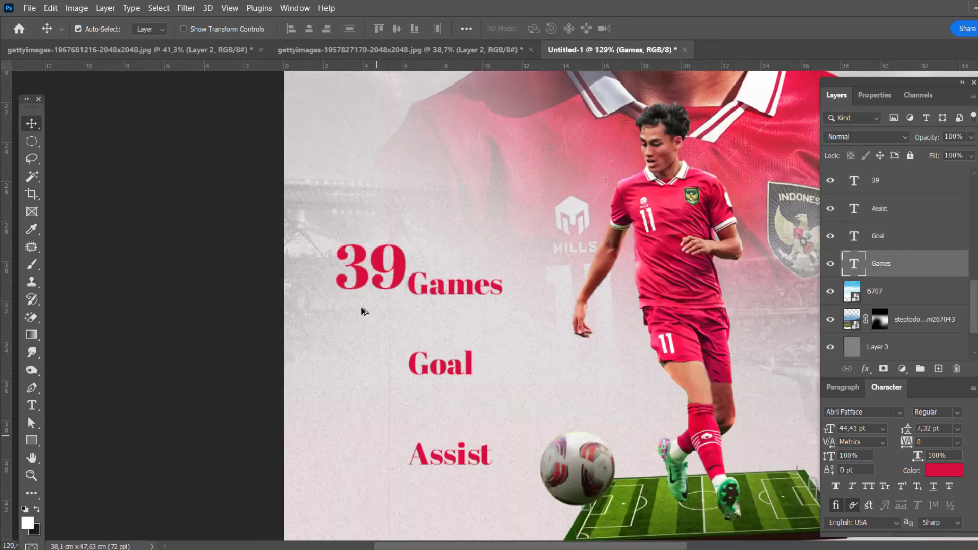
click(358, 282)
Copy the 39 number beside Goal and Assist as '14' and '18'
scroll(360, 342, up, 3)
mouse_move(359, 284)
mouse_down()
mouse_move(360, 343)
mouse_move(317, 455)
mouse_up()
double_click(338, 350)
text(14)
key(ctrl+Return)
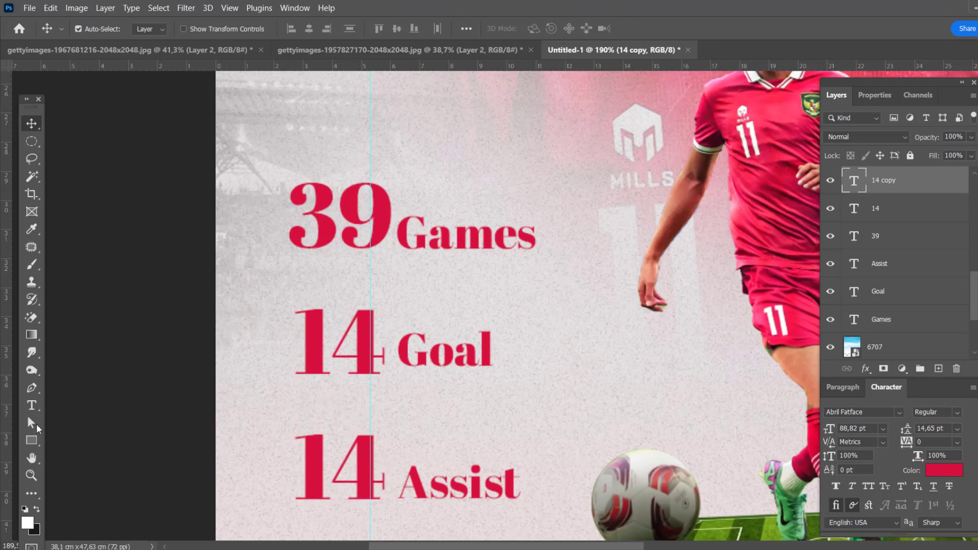
double_click(338, 471)
text(18)
key(ctrl+Return)
key(ctrl+0)
Restyle the Games label in black Bodoni Book BT Italic
scroll(447, 376, up, 3)
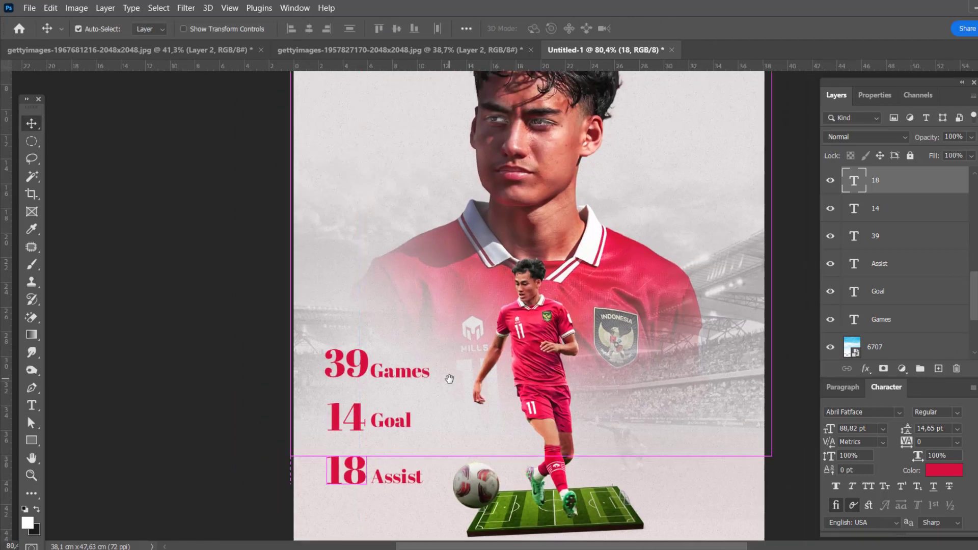
scroll(407, 357, up, 3)
key(t)
click(378, 332)
key(ctrl+a)
click(148, 28)
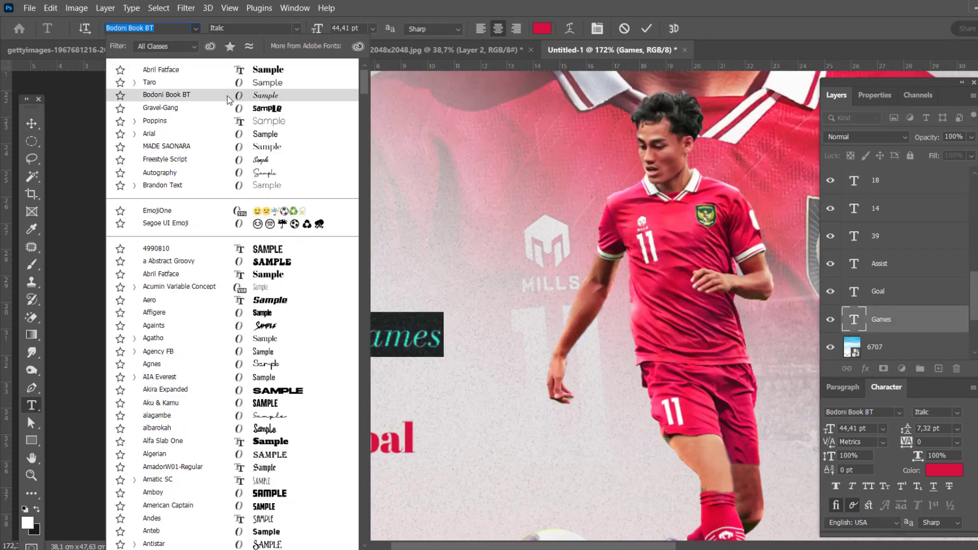
click(175, 94)
click(541, 28)
key(Return)
key(ctrl+0)
Apply the same black Bodoni Book BT Italic styling to Goal and Assist
double_click(381, 370)
click(148, 28)
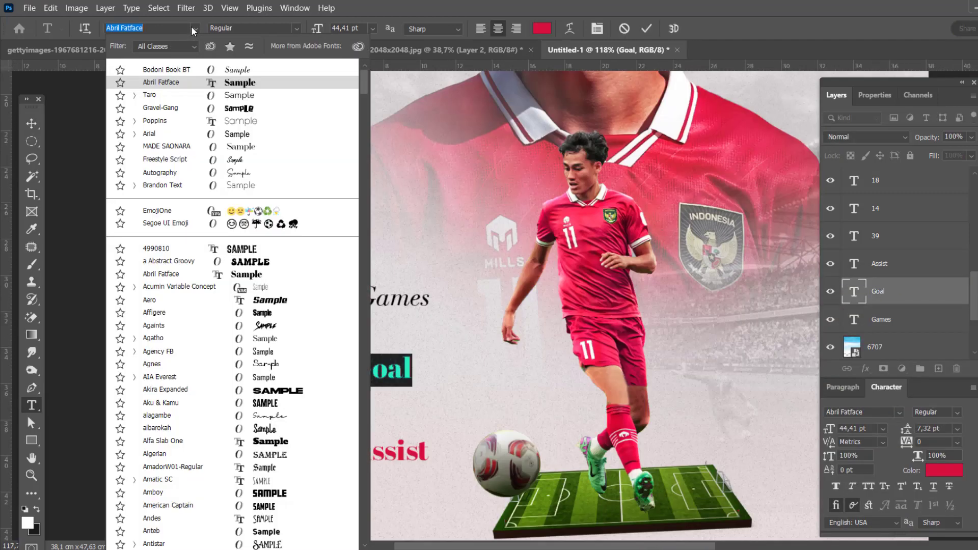
click(174, 94)
click(542, 28)
key(Return)
click(647, 29)
double_click(390, 451)
click(148, 28)
click(175, 94)
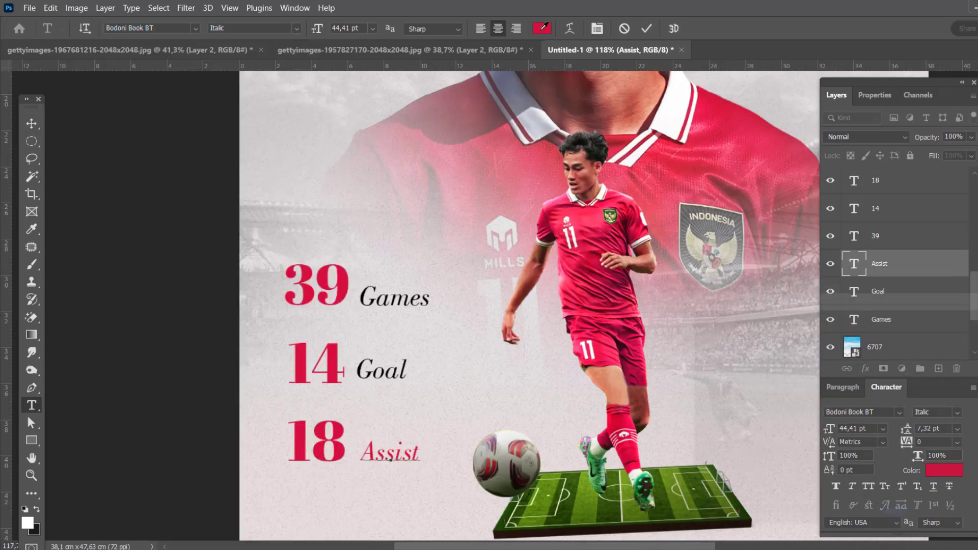
click(541, 28)
key(v)
key(ctrl+0)
Duplicate the 39 number beside the player and retype the copies as 'Rafael' and 'Struick'
scroll(279, 212, up, 2)
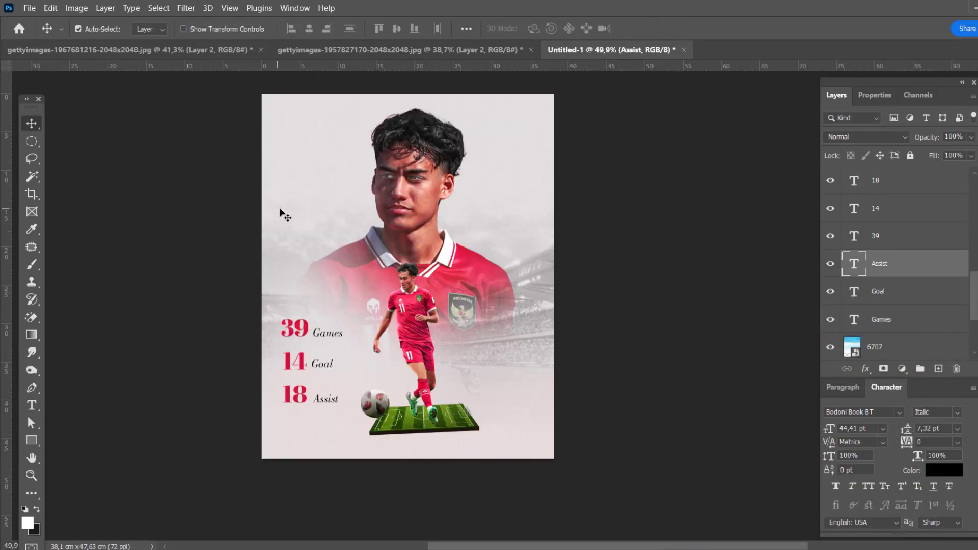
scroll(316, 226, up, 1)
click(305, 385)
key(ctrl+j)
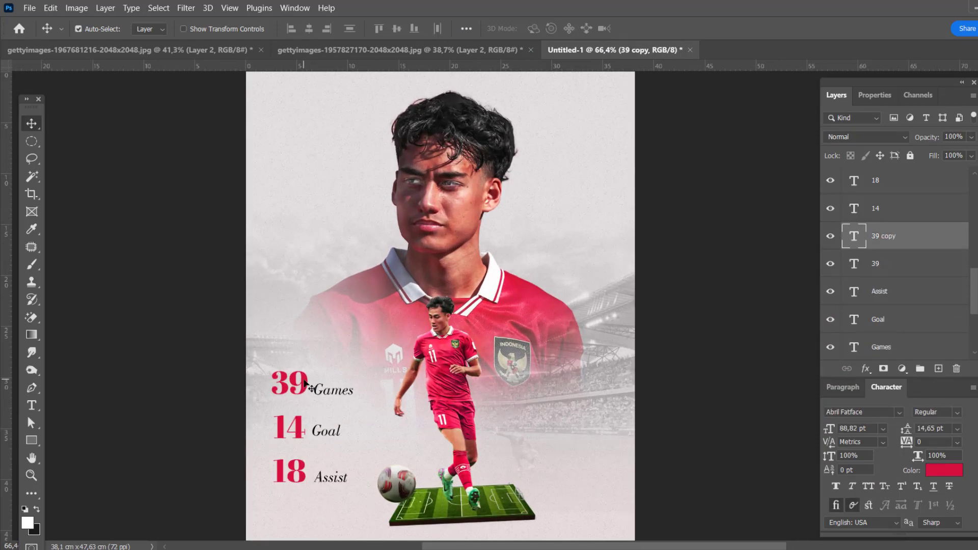
drag(569, 411, 531, 436)
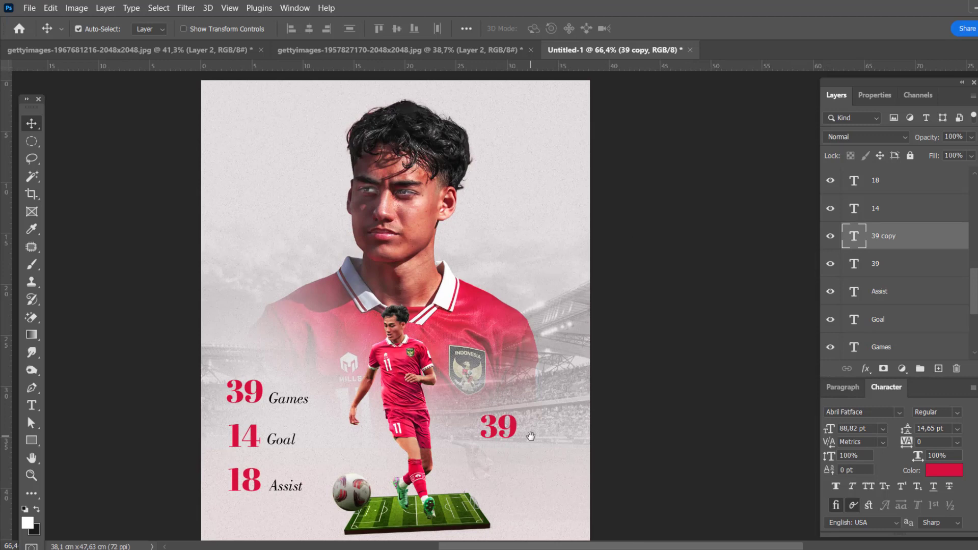
click(31, 405)
drag(482, 427, 546, 427)
text(Rafael)
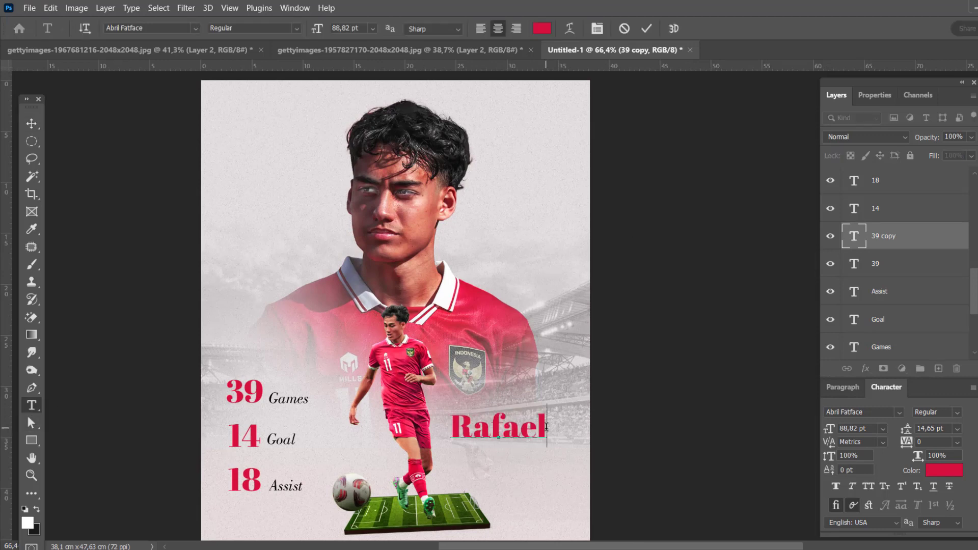
key(ctrl+j)
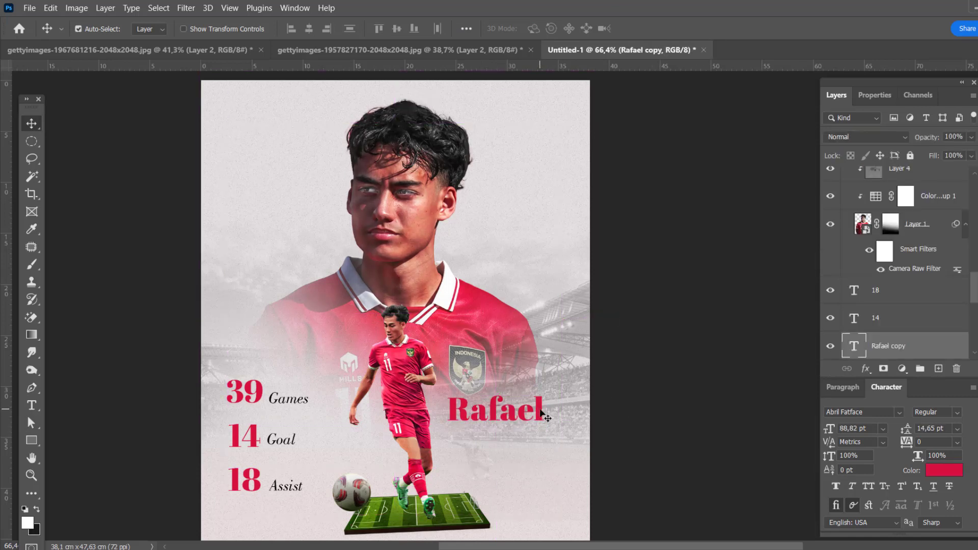
click(447, 434)
drag(448, 434, 572, 436)
text(Struick)
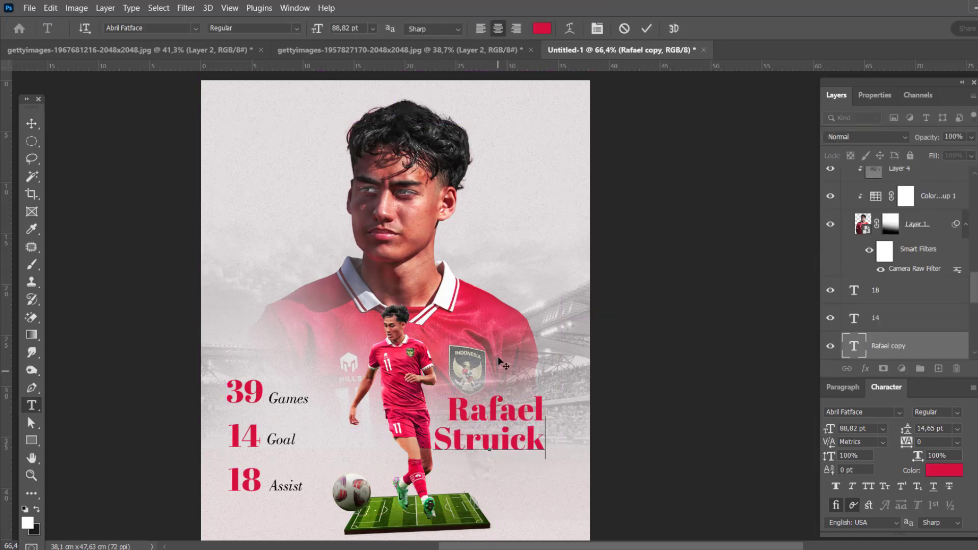
key(v)
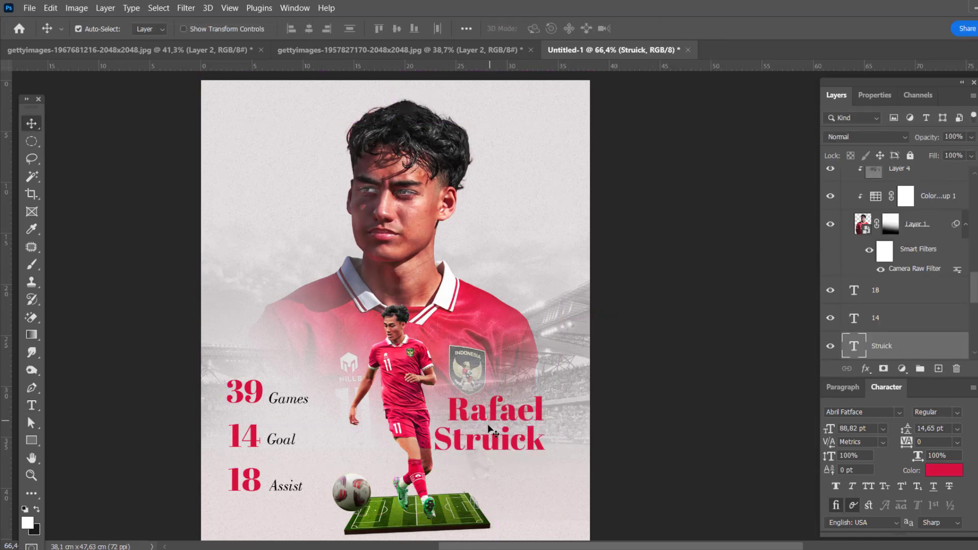
Make the word Rafael black, leaving Struick red
double_click(489, 410)
scroll(473, 402, up, 3)
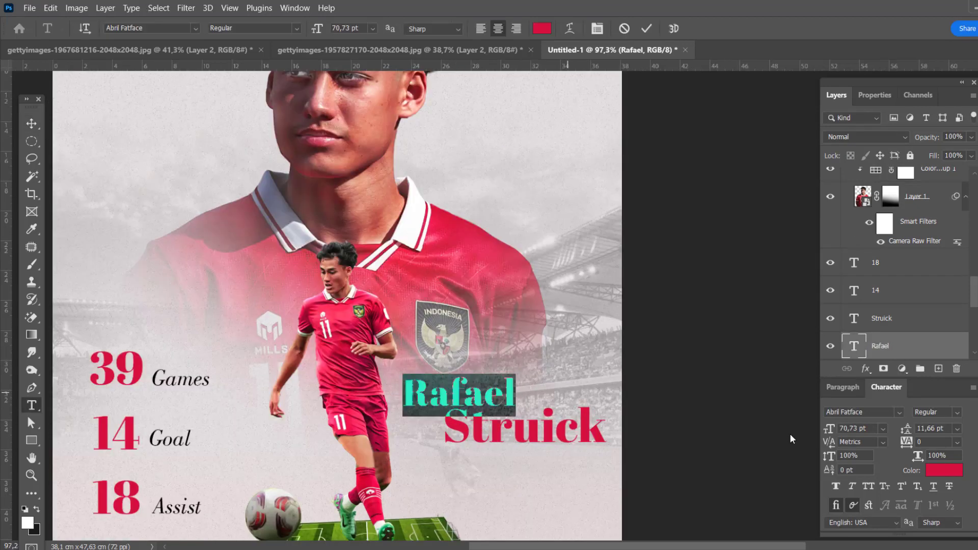
click(944, 469)
click(699, 491)
key(Return)
key(Escape)
key(v)
Select the Rafael and Struick layers and scale the name up with Free Transform
scroll(452, 422, up, 3)
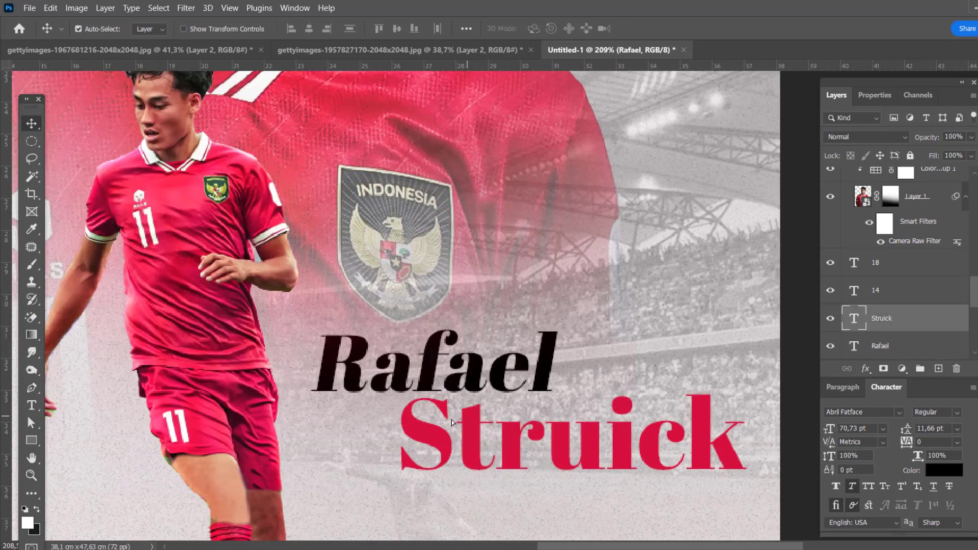
scroll(451, 422, down, 5)
scroll(545, 373, up, 3)
click(650, 256)
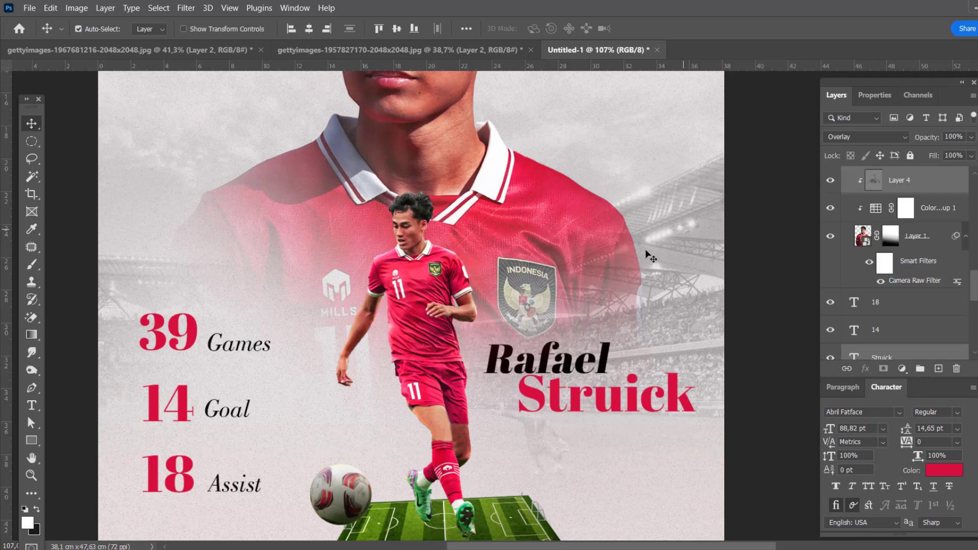
click(632, 395)
shift+click(548, 357)
scroll(626, 300, down, 2)
scroll(627, 284, down, 1)
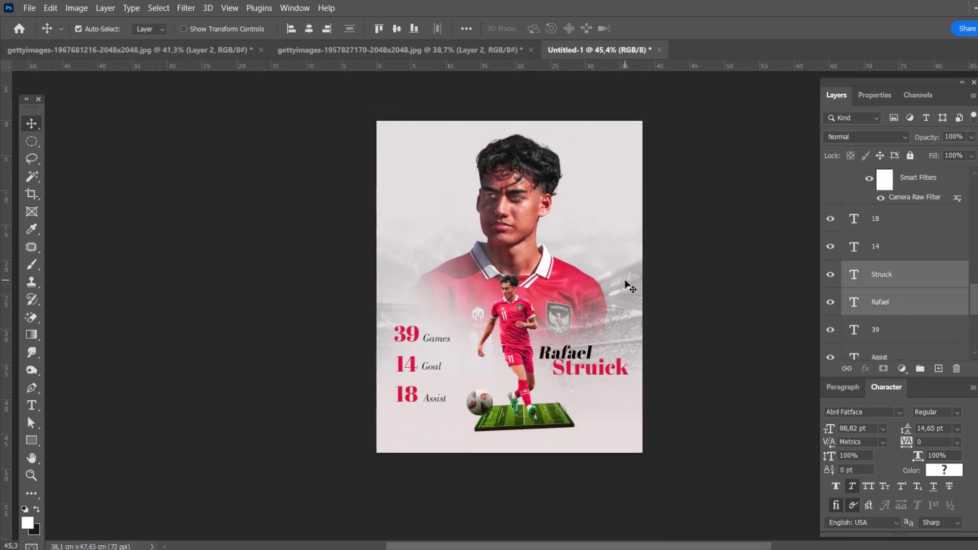
scroll(627, 284, up, 1)
key(ctrl+t)
drag(521, 397, 510, 388)
key(Return)
Move Struick left so it lines up under Rafael
scroll(597, 353, up, 5)
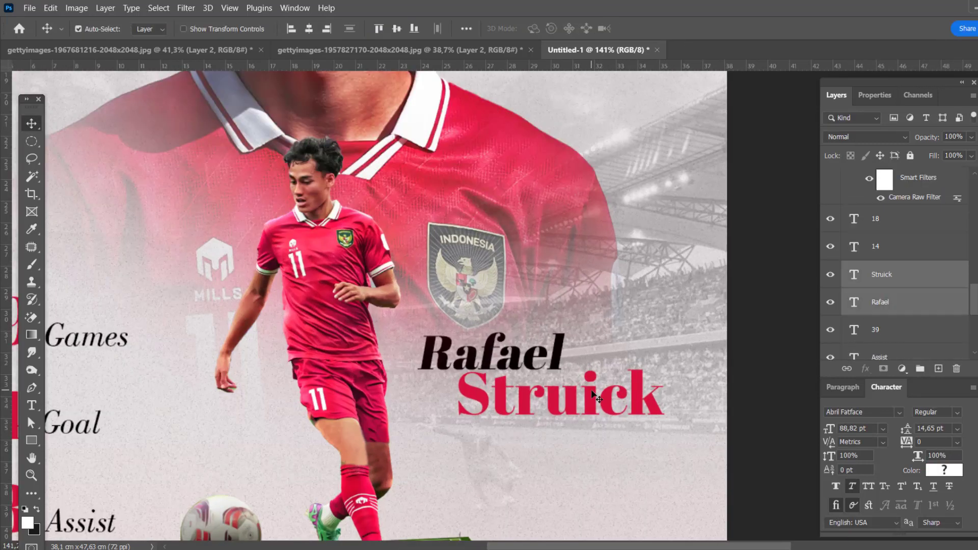
drag(626, 390, 586, 389)
scroll(643, 265, down, 3)
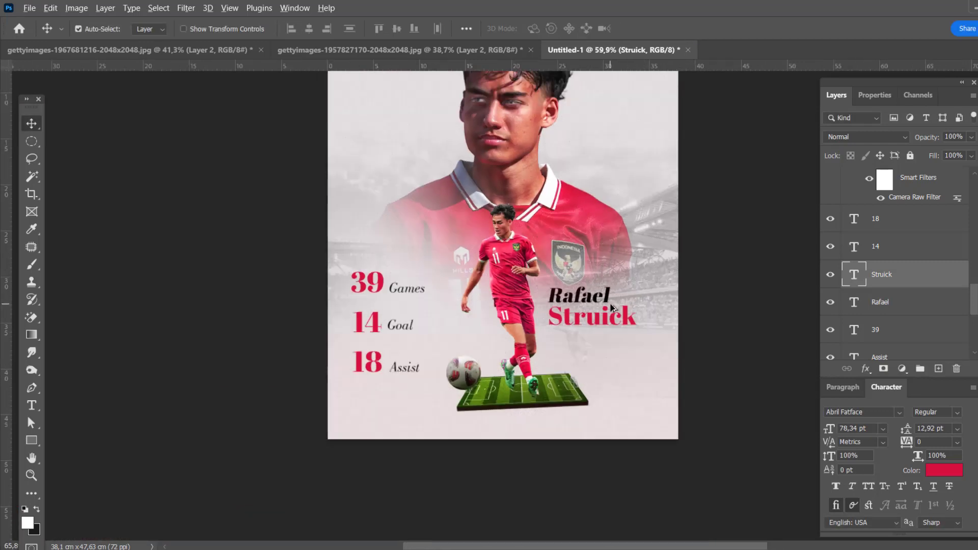
scroll(643, 265, down, 2)
scroll(625, 207, up, 1)
Draw a thin red bar on a new layer and duplicate it rotated 90° into a cross
key(ctrl+shift+alt+n)
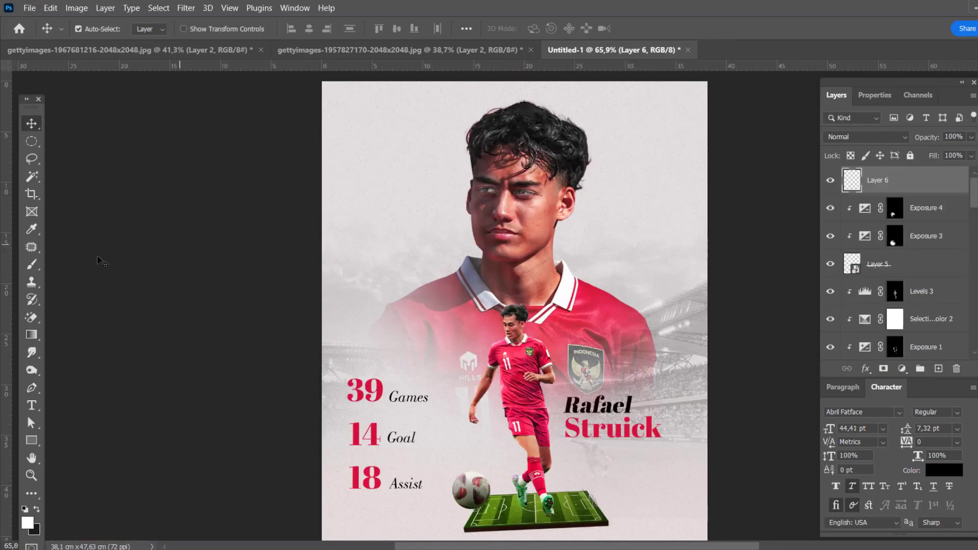
key(u)
scroll(405, 90, up, 3)
mouse_move(413, 89)
mouse_down()
mouse_move(418, 116)
mouse_move(485, 170)
mouse_up()
click(152, 29)
key(v)
key(ctrl+alt+t)
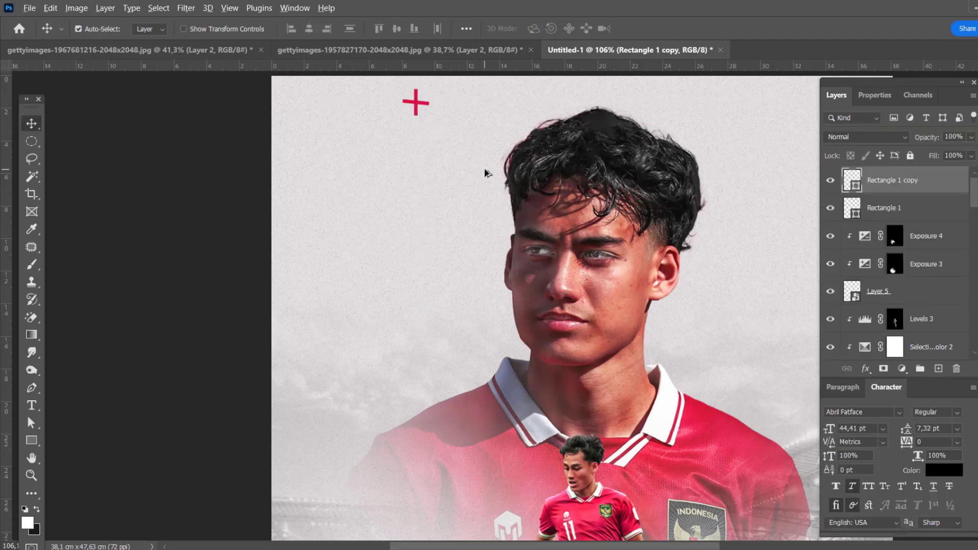
key(Return)
Delete the first cross, redraw a thin red bar, and rotate a copy into a new cross
scroll(410, 135, down, 2)
scroll(406, 216, up, 5)
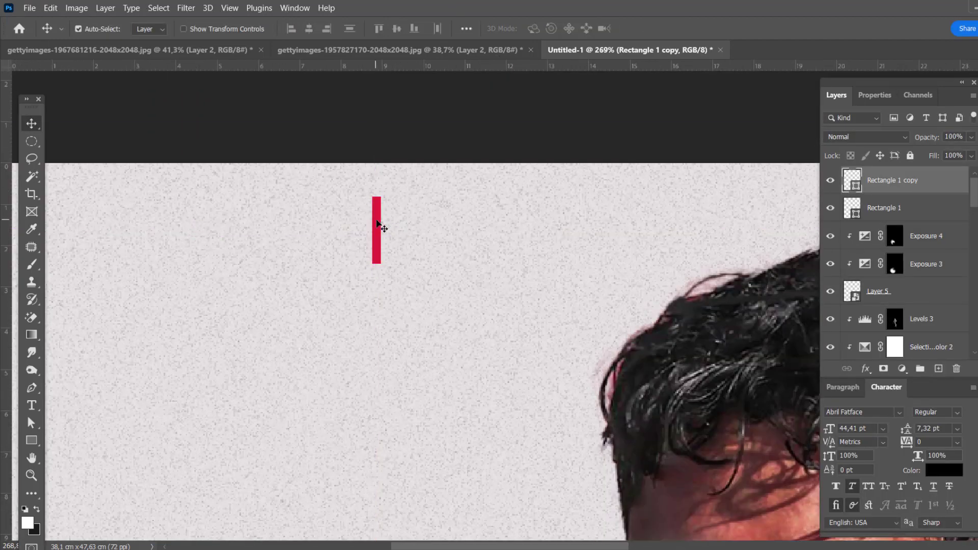
key(Delete)
key(u)
mouse_move(354, 188)
mouse_down()
mouse_move(359, 239)
mouse_move(402, 190)
mouse_up()
click(149, 28)
key(v)
key(ctrl+alt+t)
key(Return)
Scale the red cross down to a small marker near the top-left
scroll(452, 186, down, 5)
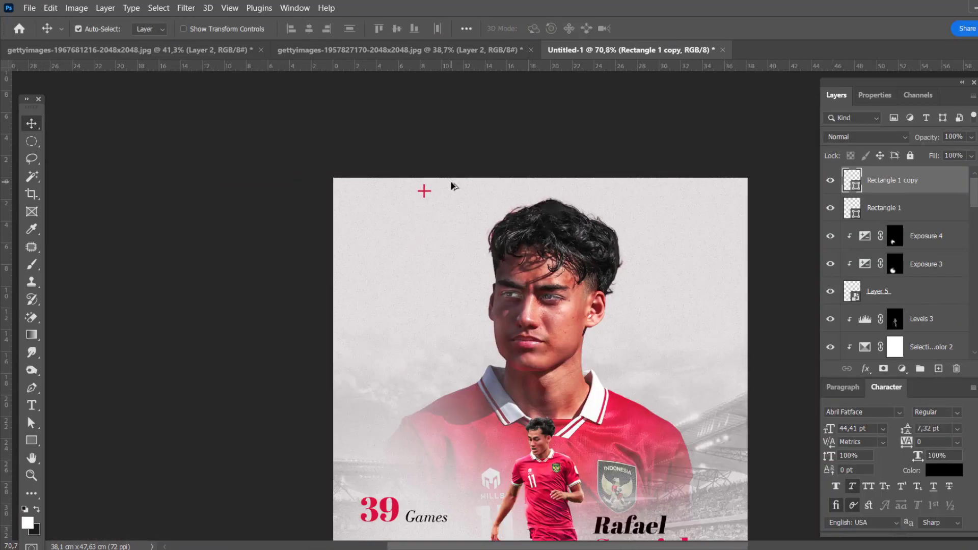
scroll(453, 194, up, 4)
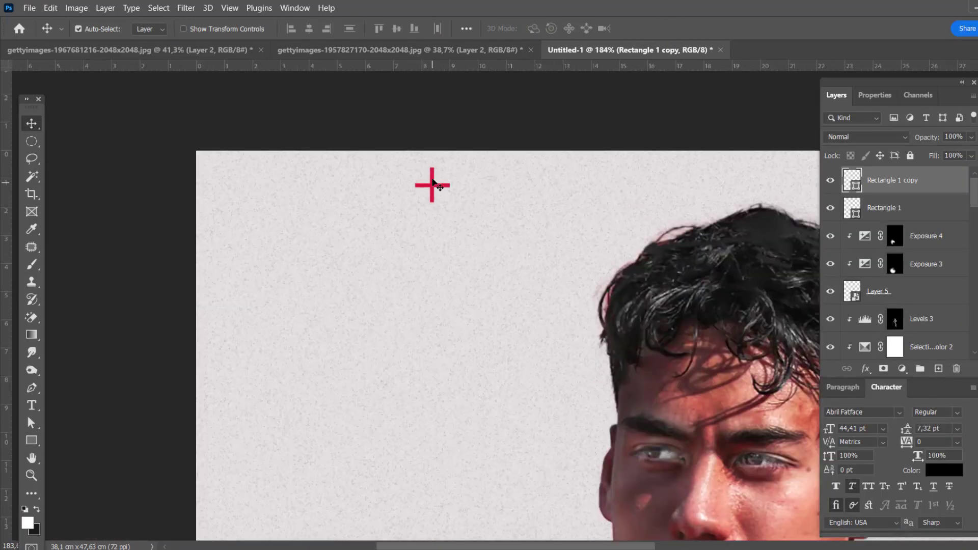
scroll(644, 201, down, 4)
scroll(681, 160, down, 1)
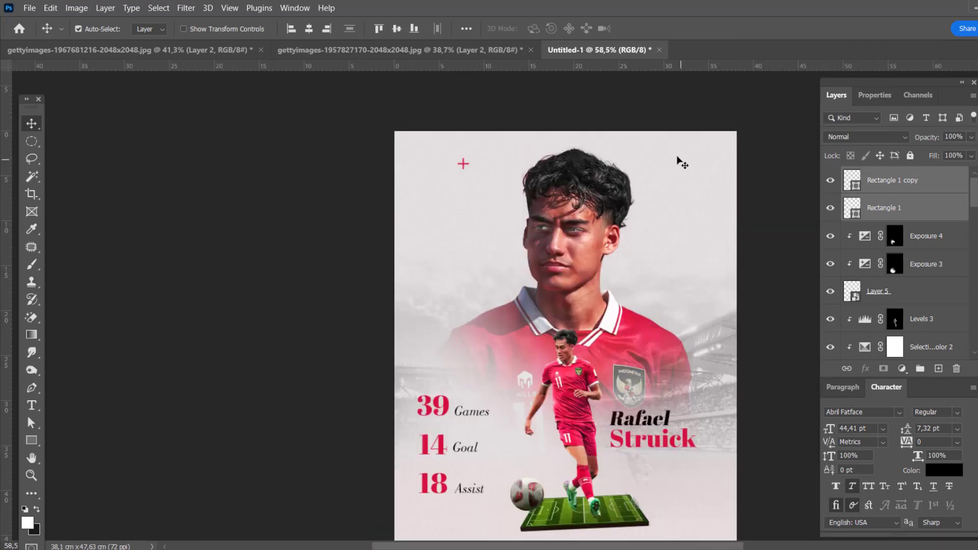
scroll(364, 175, up, 4)
key(ctrl+t)
key(Return)
Align the stat labels along the left guide and add a horizontal guide near the top
scroll(397, 159, down, 3)
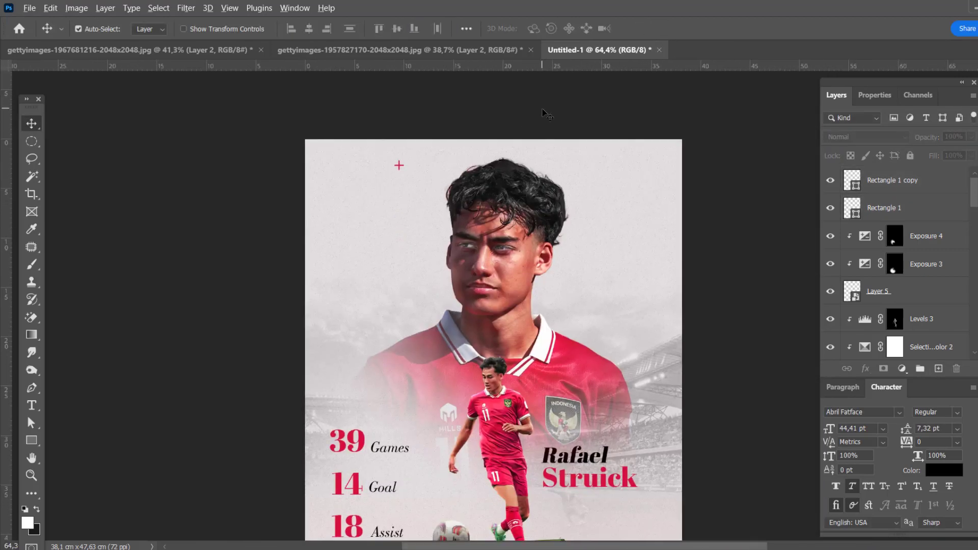
scroll(275, 367, up, 1)
scroll(73, 404, down, 2)
scroll(289, 378, up, 3)
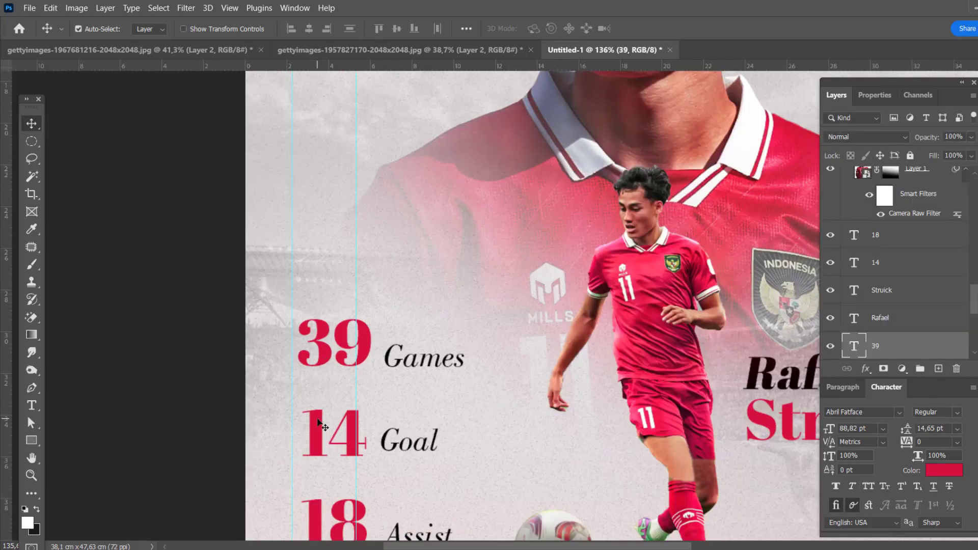
scroll(356, 407, down, 2)
drag(339, 456, 385, 461)
scroll(389, 142, down, 3)
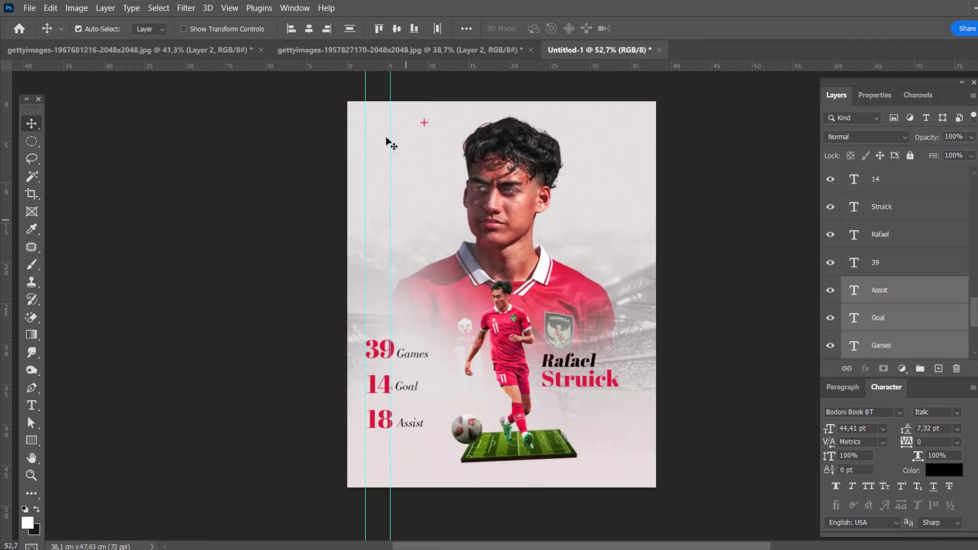
scroll(389, 141, up, 3)
drag(430, 66, 429, 155)
scroll(429, 155, up, 3)
Add a '10' text label at the poster's top-left
key(t)
click(273, 164)
text(10)
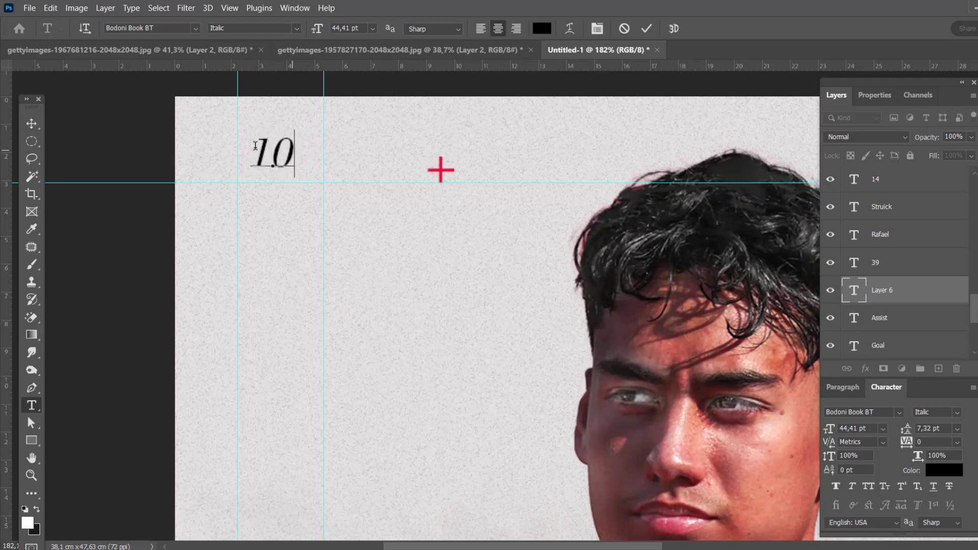
key(Escape)
key(v)
key(Return)
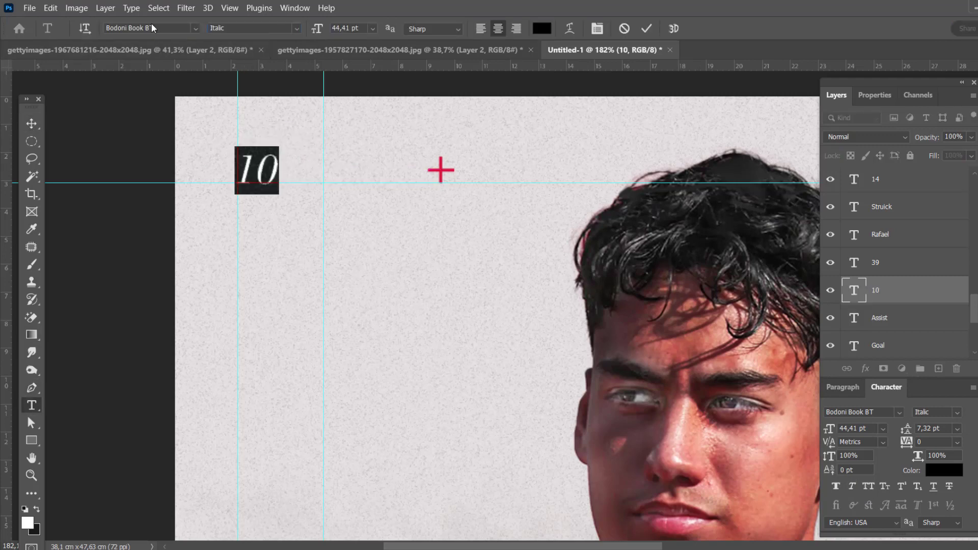
Set the '10' label's font to Baskerville Old Face
click(195, 28)
scroll(185, 84, up, 5)
click(184, 84)
click(195, 28)
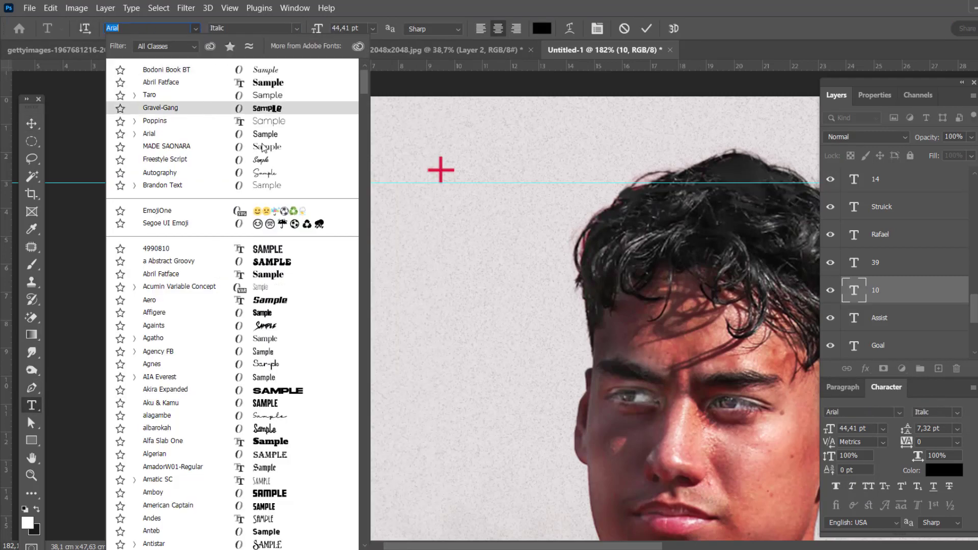
scroll(285, 434, down, 2)
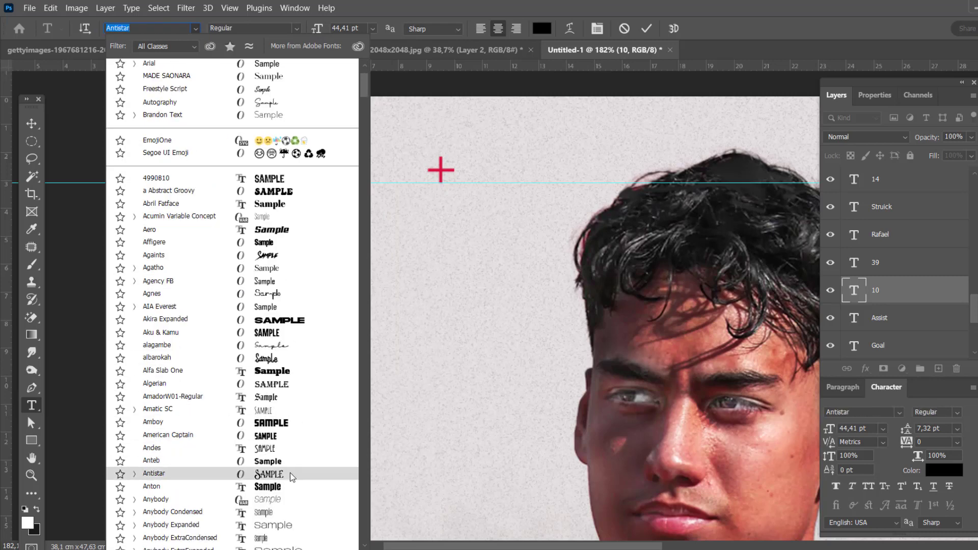
scroll(285, 435, down, 2)
scroll(287, 435, down, 2)
scroll(287, 434, down, 2)
scroll(287, 435, down, 3)
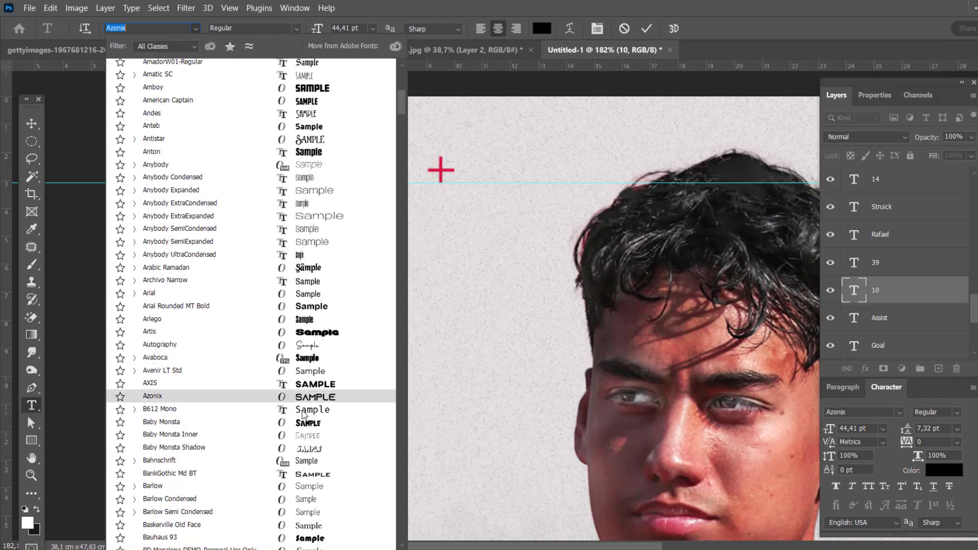
scroll(287, 435, down, 2)
click(285, 430)
click(646, 29)
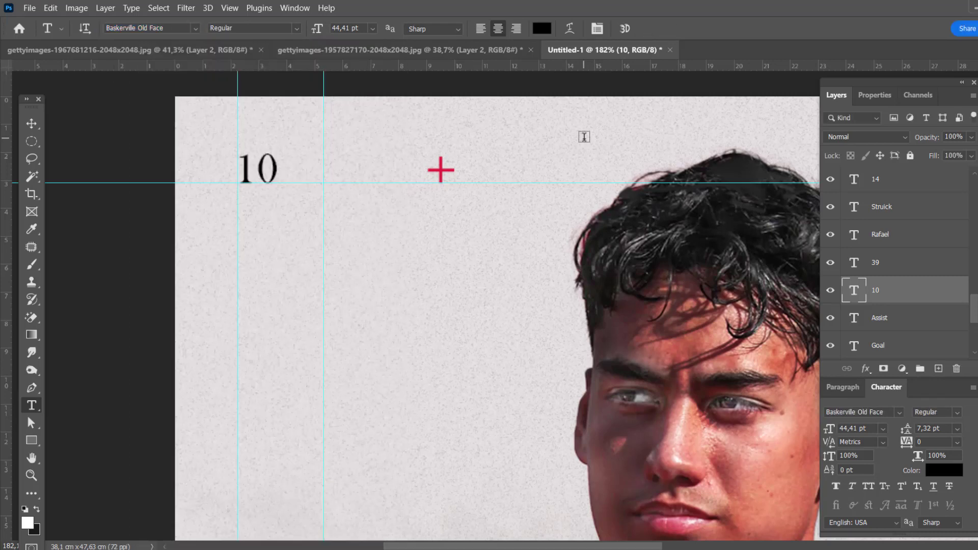
Position the '10' label in the top-left corner
scroll(583, 135, down, 5)
scroll(487, 137, up, 5)
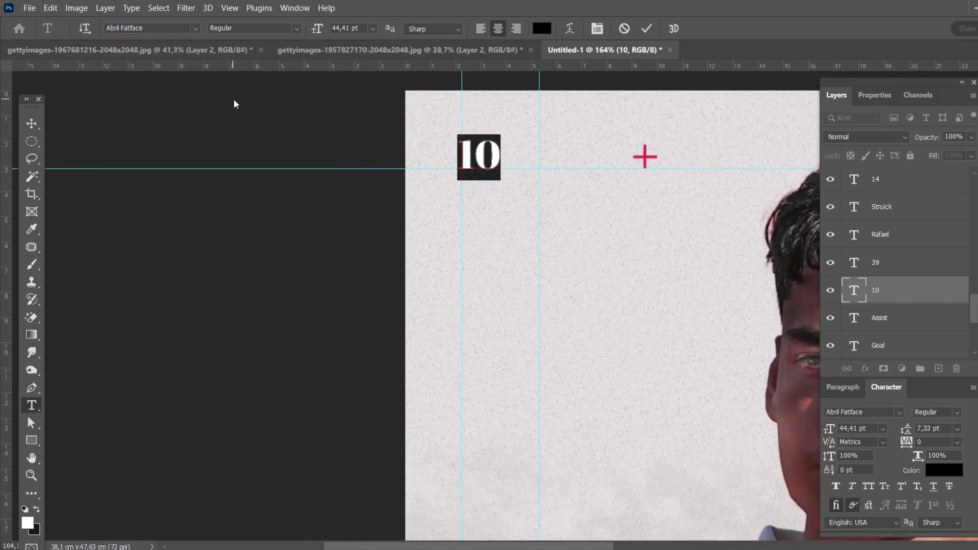
key(Escape)
key(v)
key(ctrl+minus)
key(ctrl+minus)
drag(350, 154, 532, 181)
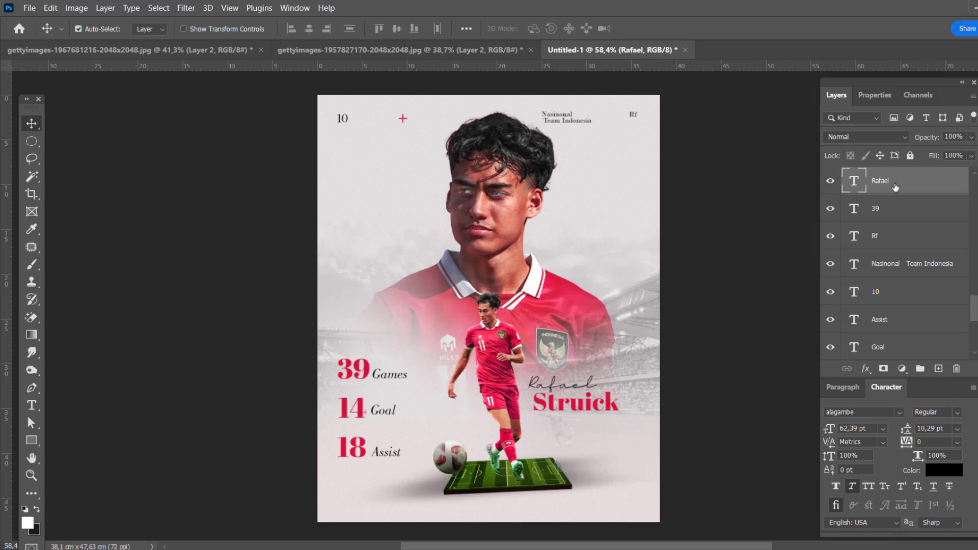
Add a Gradient Map adjustment and open the Resource Boy Gradient Maps presets
click(902, 368)
click(937, 349)
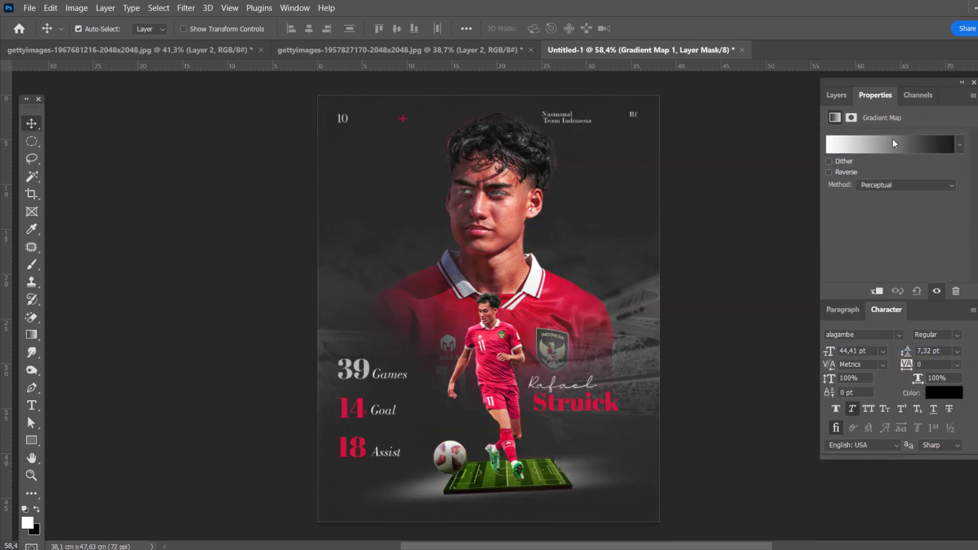
click(892, 142)
click(940, 215)
click(959, 146)
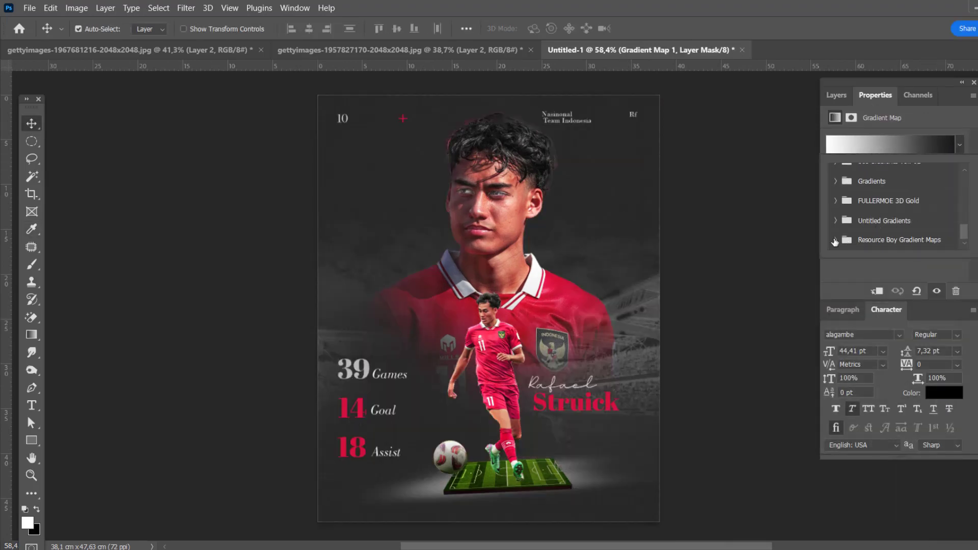
click(835, 240)
Try several Resource Boy presets and apply a deep red gradient map
click(917, 195)
click(876, 227)
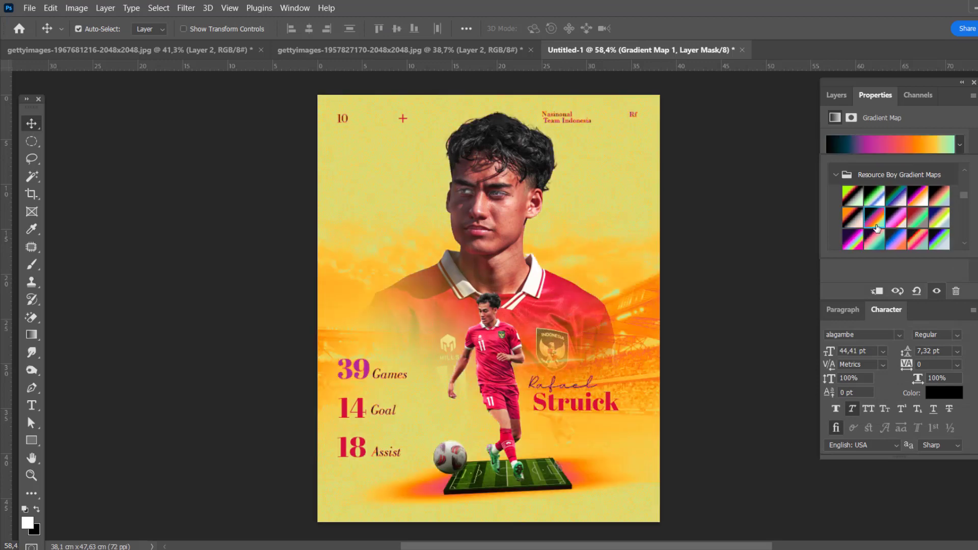
scroll(876, 227, down, 2)
click(876, 219)
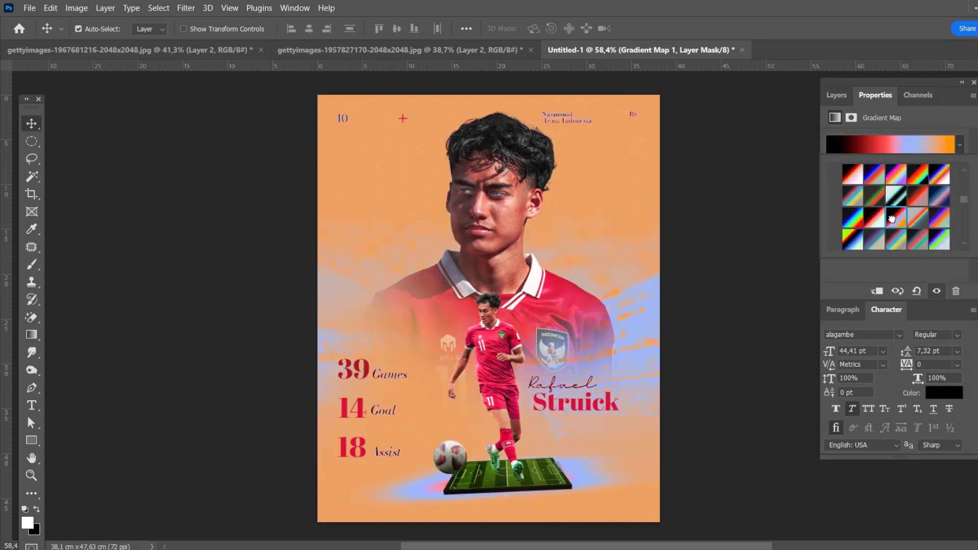
scroll(888, 188, down, 2)
click(896, 206)
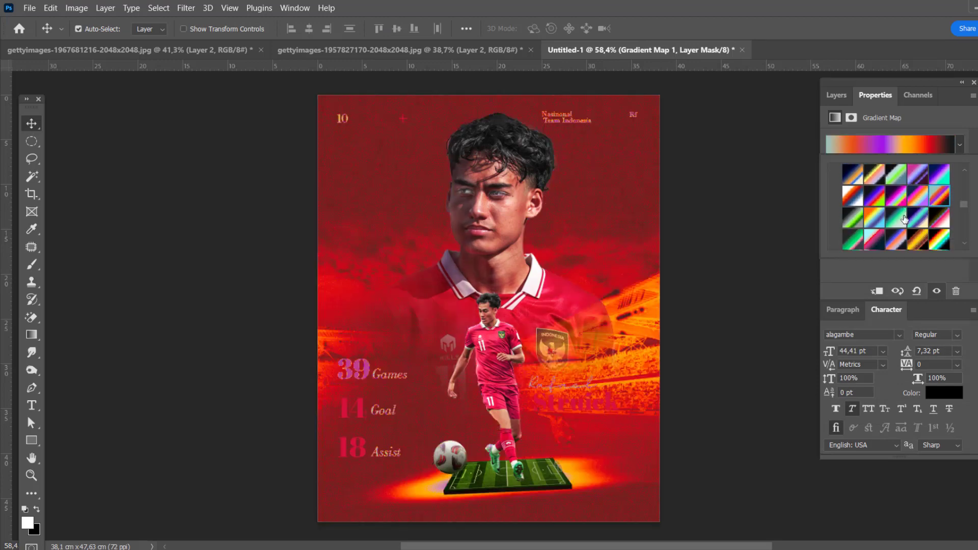
scroll(905, 219, down, 1)
scroll(905, 219, down, 2)
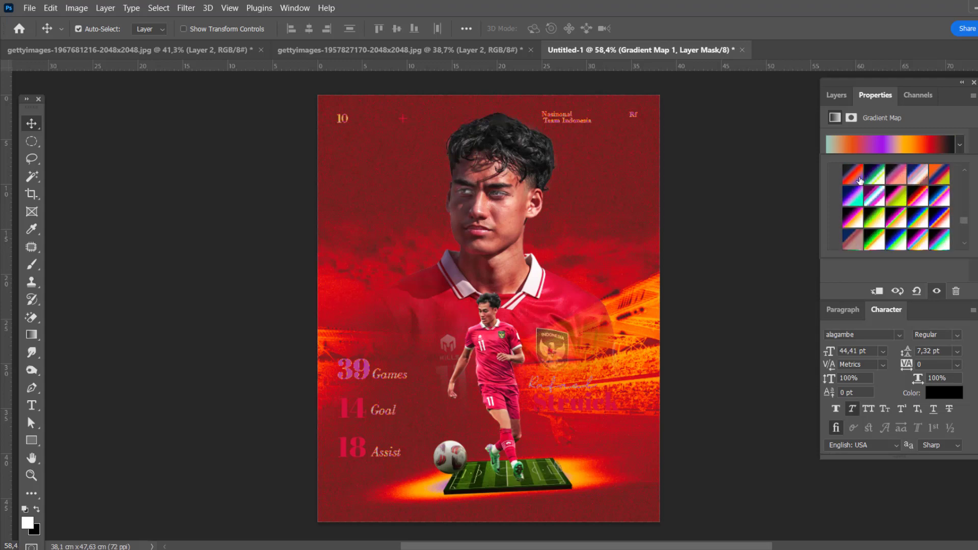
click(836, 95)
click(866, 137)
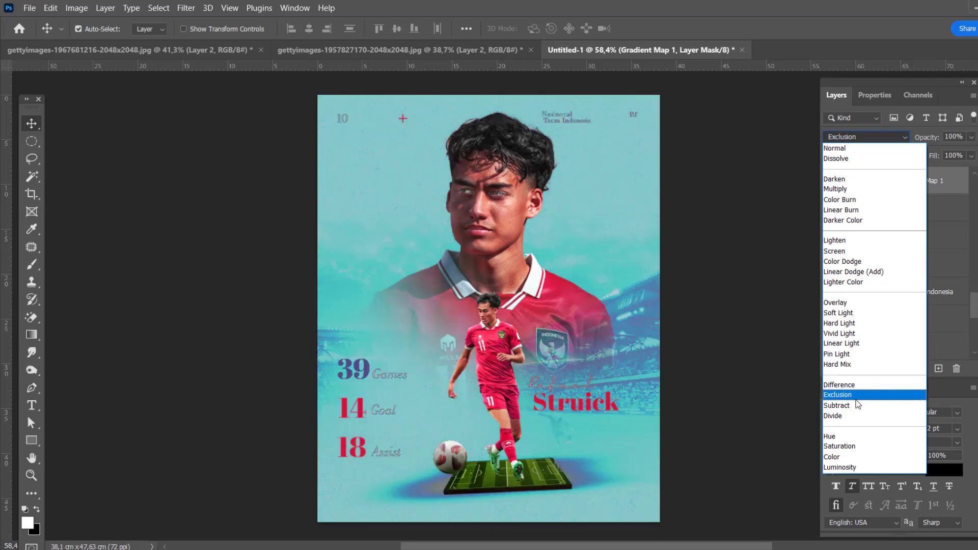
Set the gradient map to Saturation and soft-brush its mask to limit the pink tint
click(845, 447)
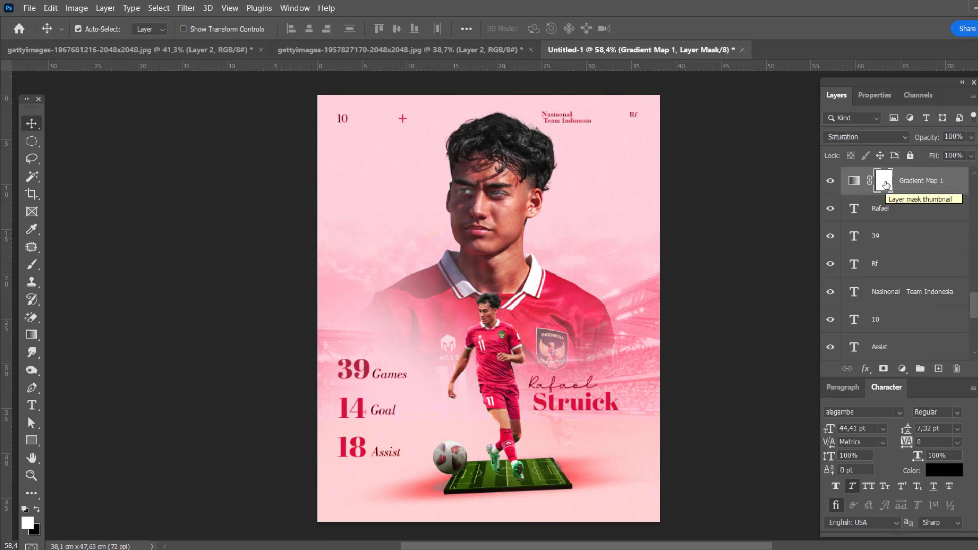
key(b)
right_click(598, 284)
key(Escape)
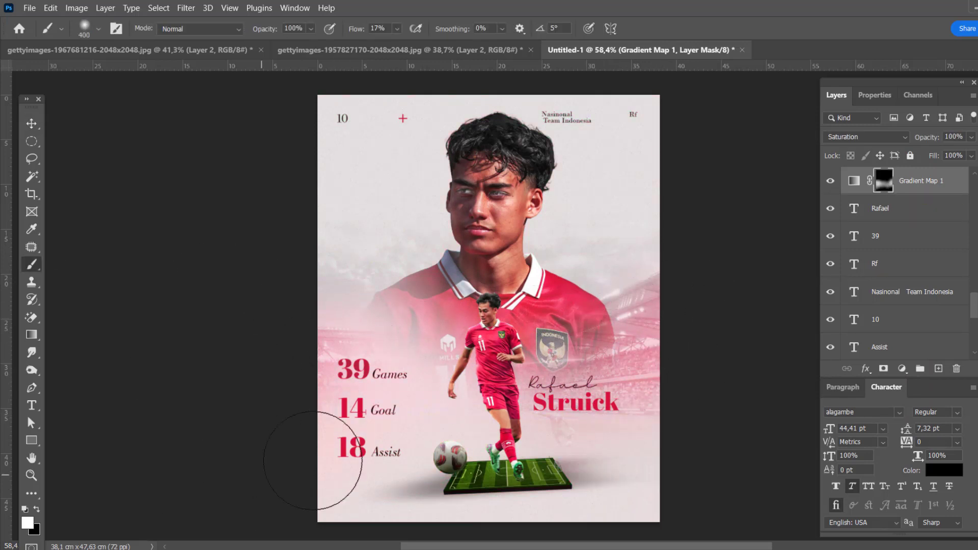
drag(414, 317, 572, 412)
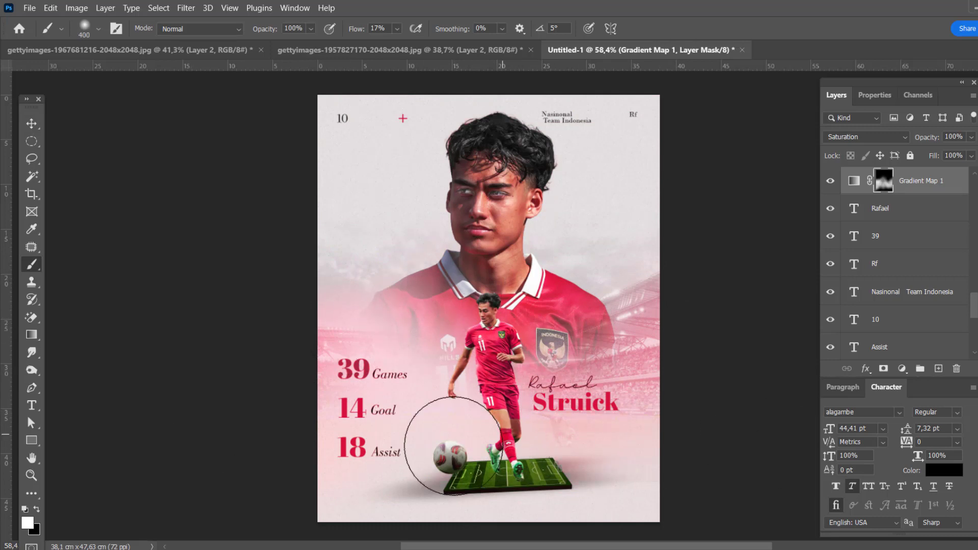
scroll(529, 227, down, 3)
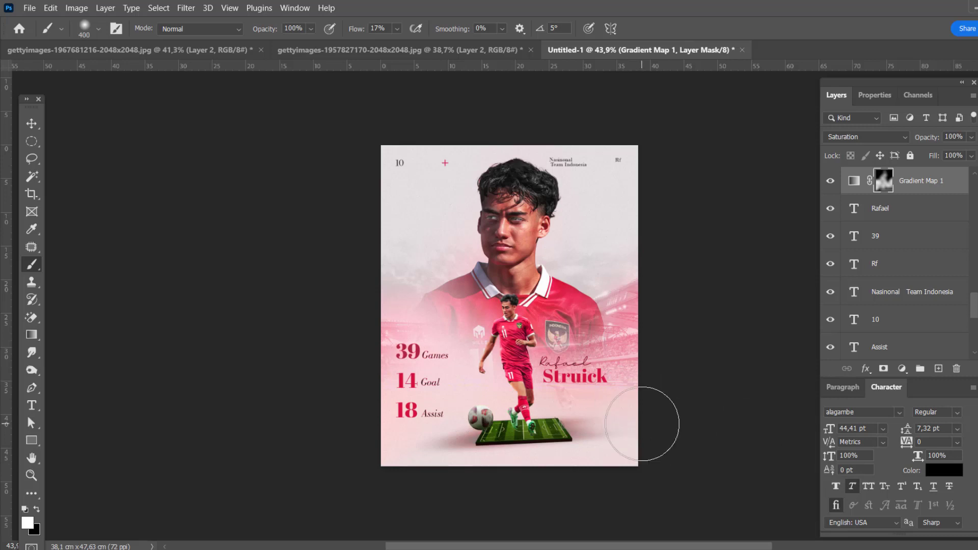
scroll(572, 442, up, 2)
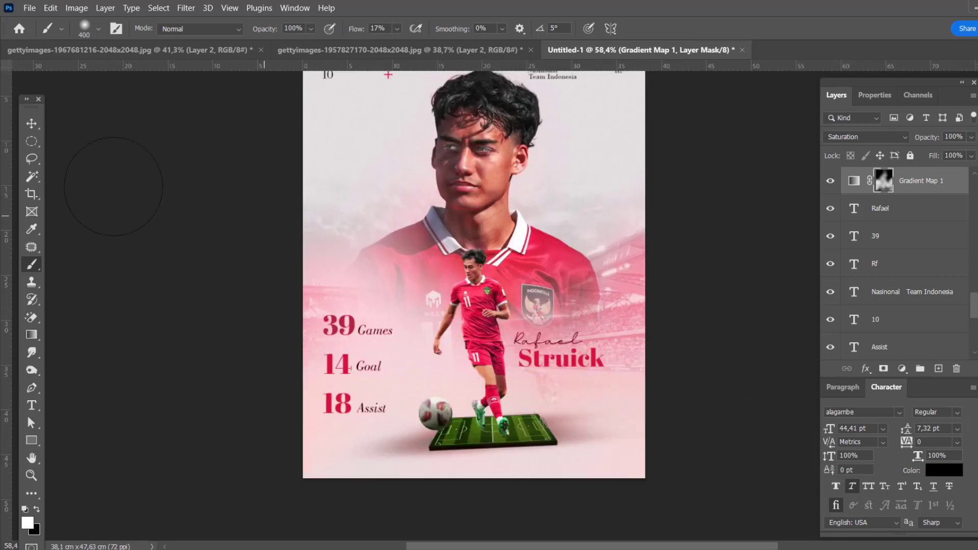
Set the Soccer Field layer to Luminosity blending at 73% opacity
key(v)
scroll(539, 448, up, 1)
scroll(897, 254, up, 3)
click(884, 180)
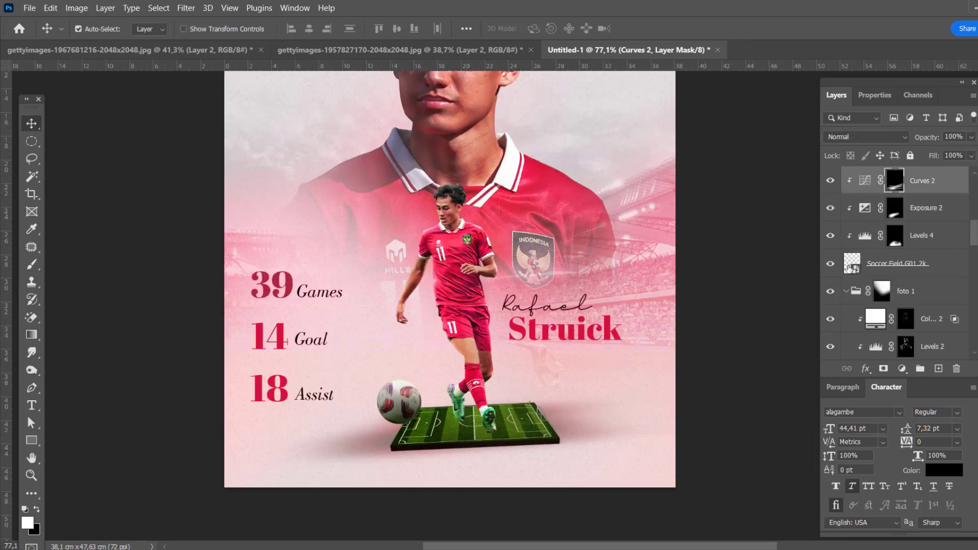
click(879, 139)
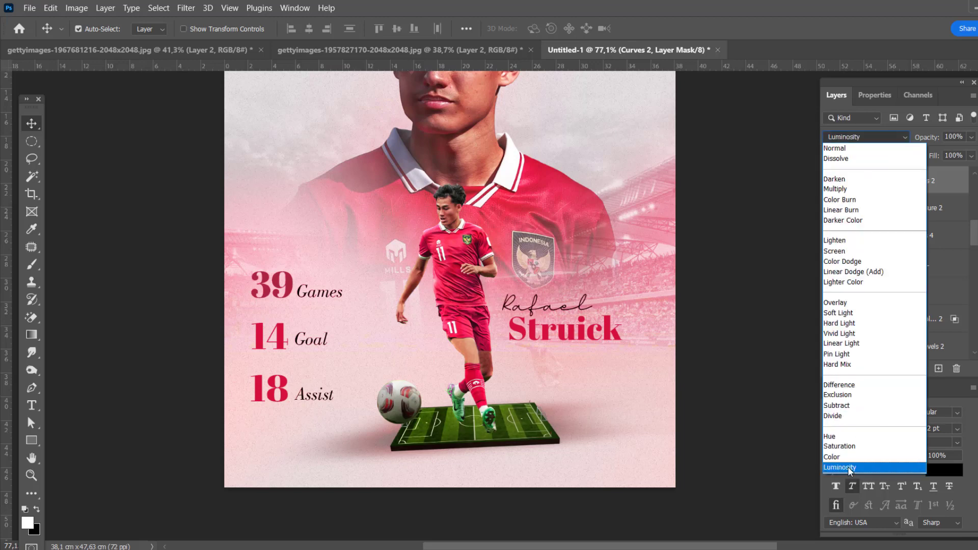
click(897, 263)
click(870, 137)
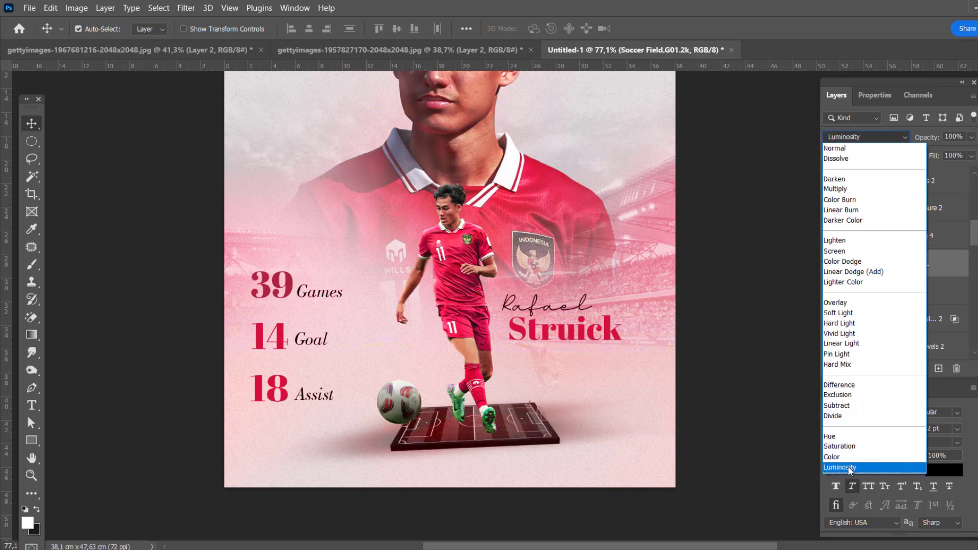
click(848, 467)
drag(951, 155, 953, 155)
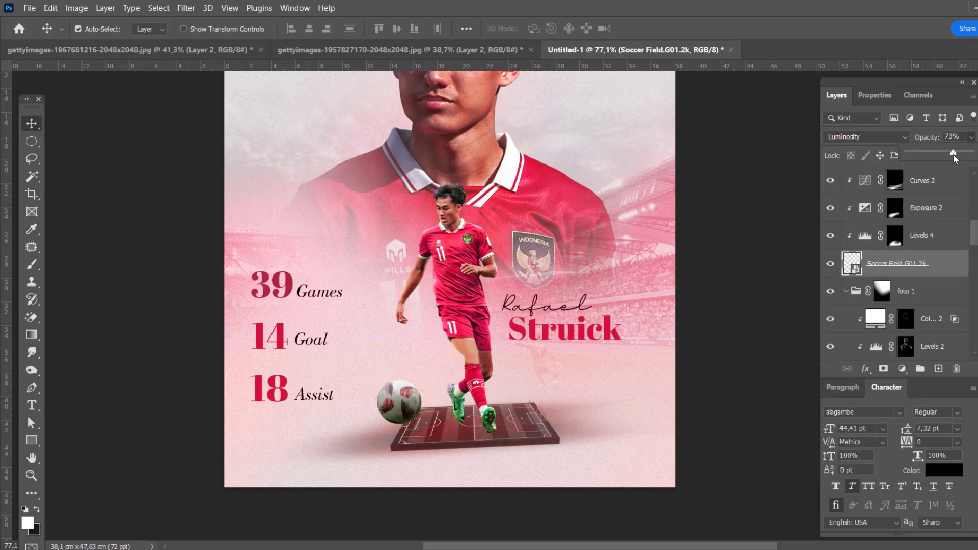
scroll(554, 172, down, 2)
scroll(554, 172, down, 2)
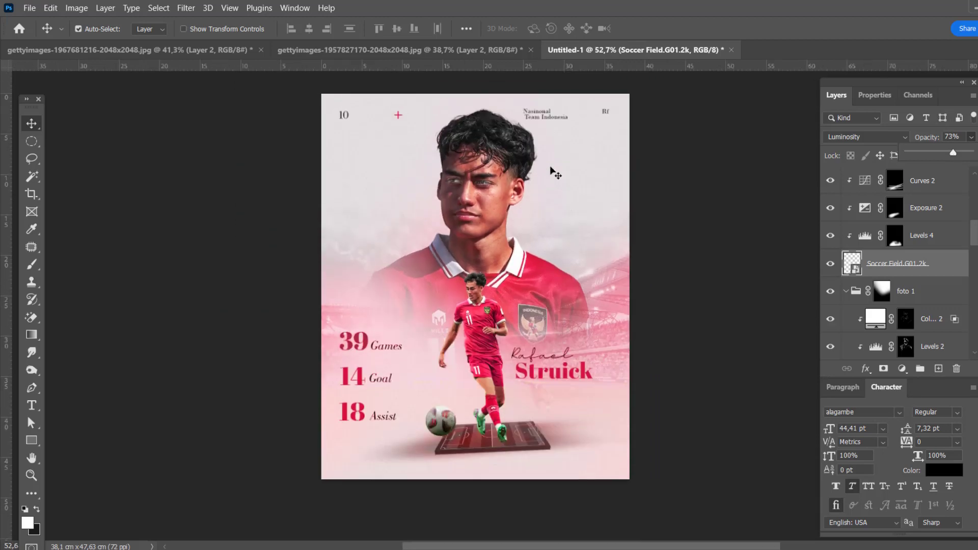
Change the games stat from 39 to 24 and the goals stat from 14 to 5
scroll(579, 191, up, 2)
key(t)
double_click(248, 359)
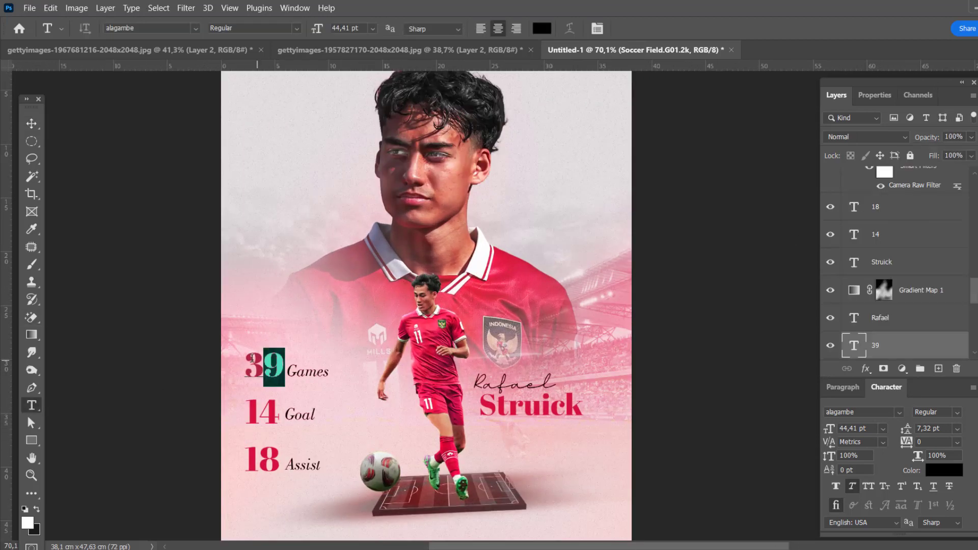
text(24)
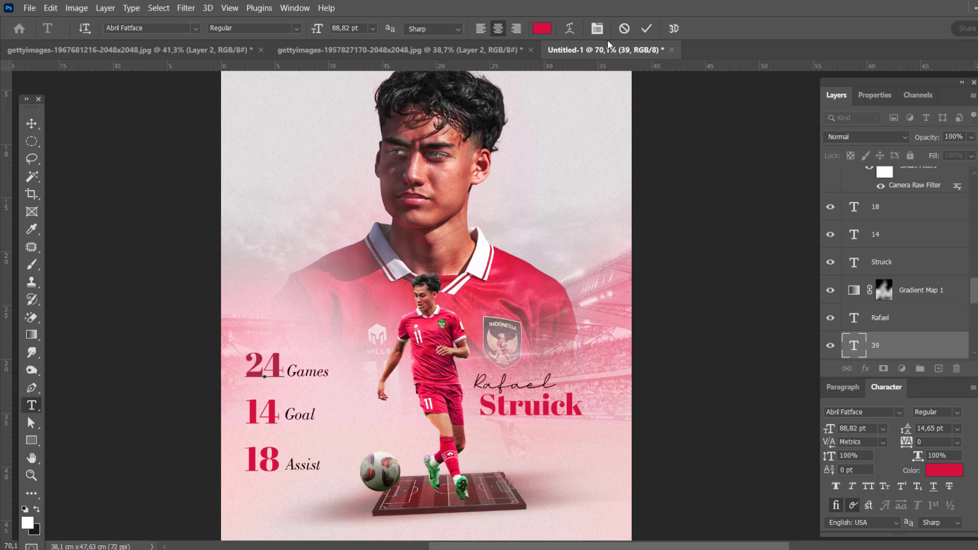
click(646, 29)
double_click(277, 411)
text(5)
click(647, 28)
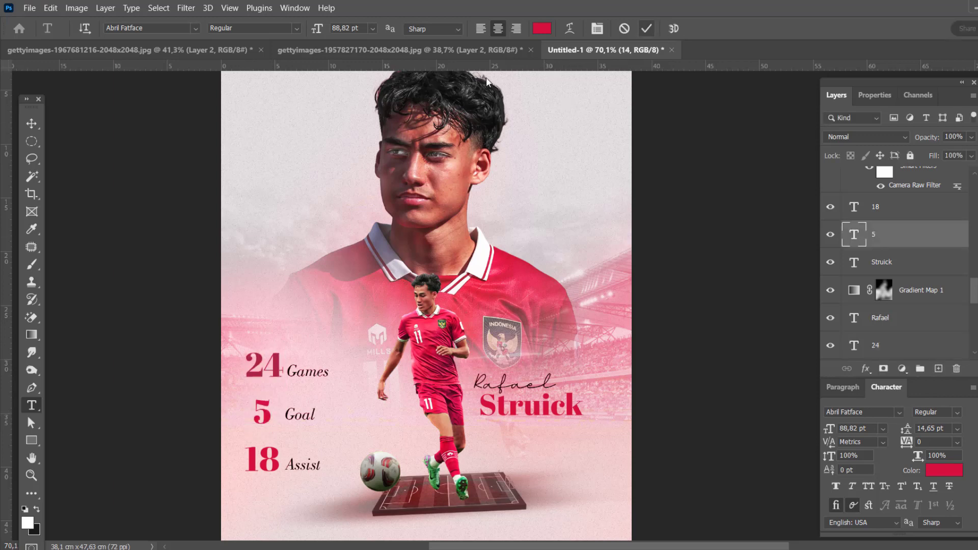
Set the Rf corner label's font style to bold
click(31, 123)
scroll(914, 207, up, 3)
scroll(914, 207, up, 3)
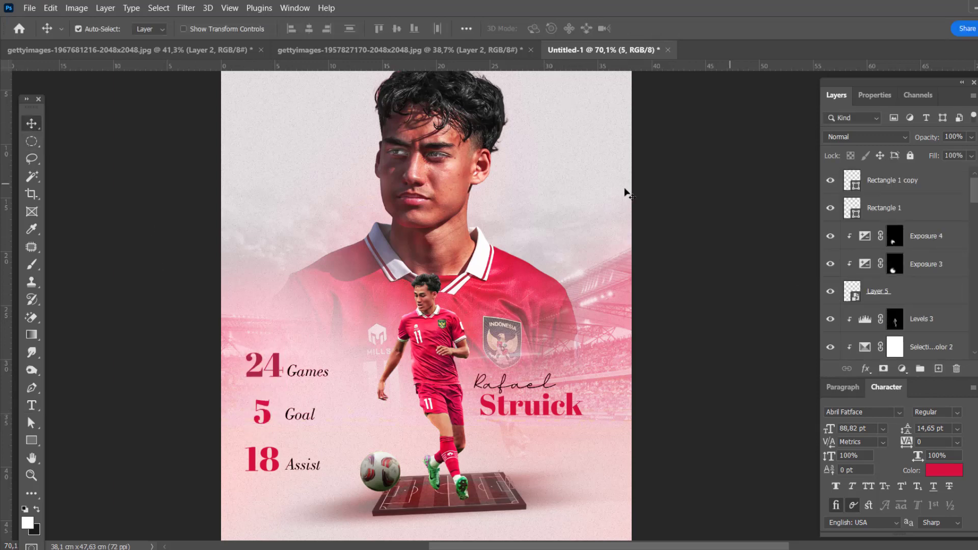
alt+scroll(459, 306, down, 2)
alt+scroll(530, 133, up, 2)
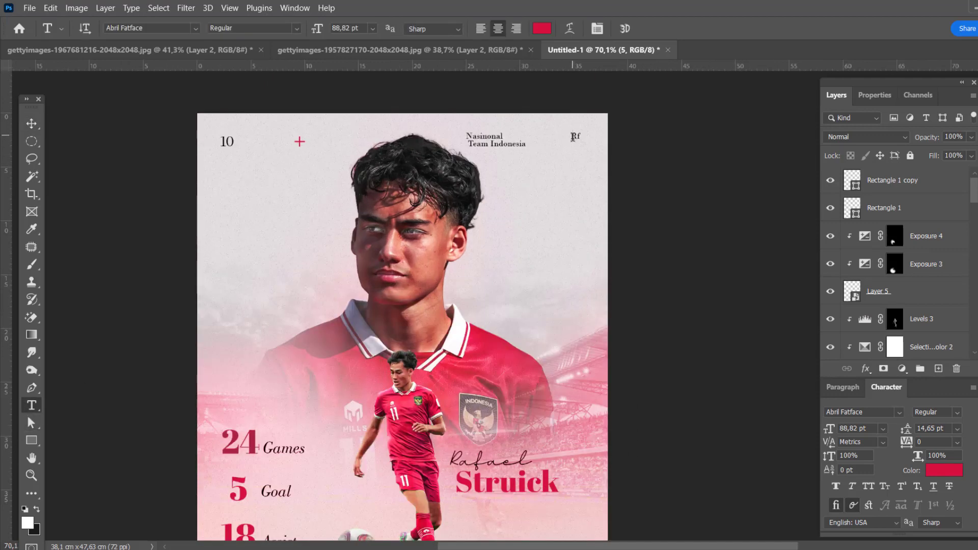
click(574, 136)
click(254, 28)
click(239, 118)
click(647, 28)
Drag Gradient Map 1 up toward the top of the layer stack
scroll(708, 173, down, 3)
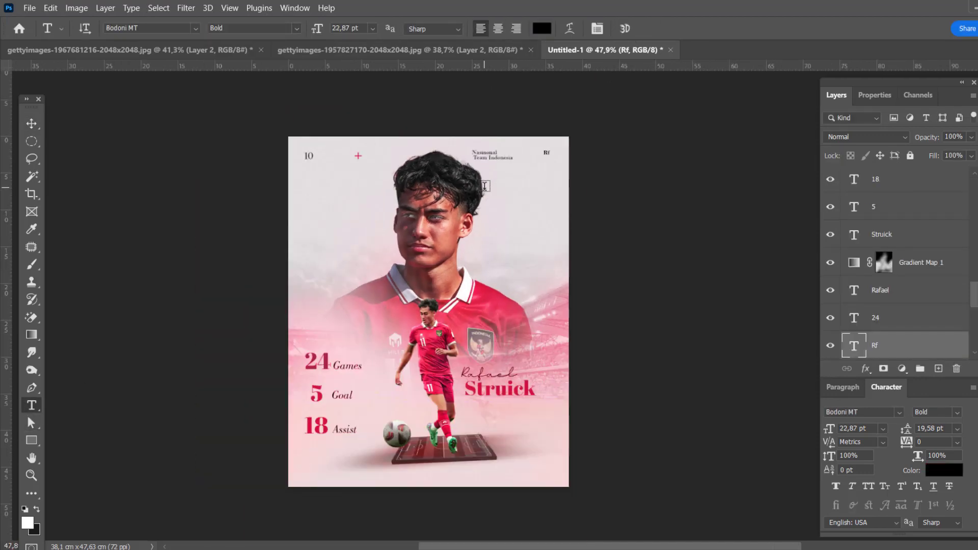
scroll(739, 245, up, 1)
key(v)
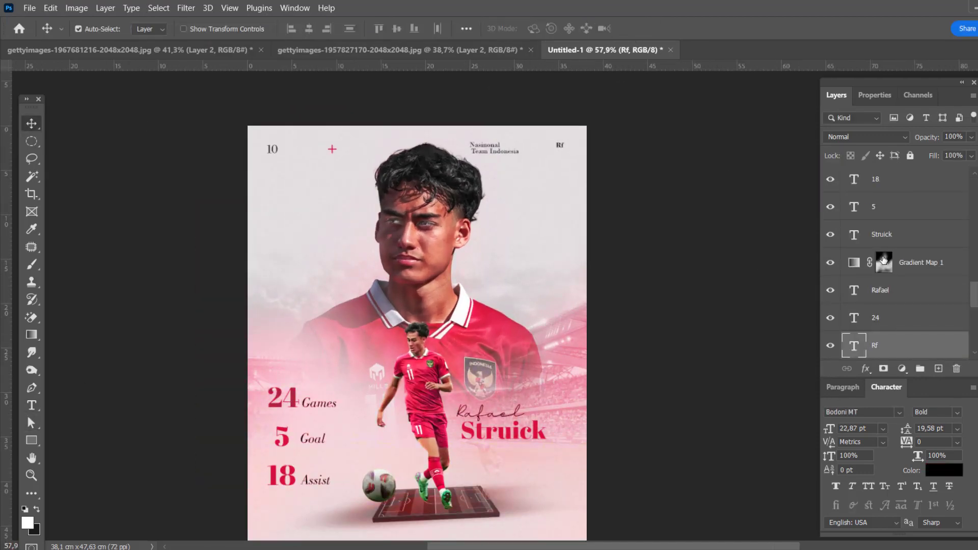
alt+scroll(527, 217, down, 1)
alt+scroll(532, 217, up, 1)
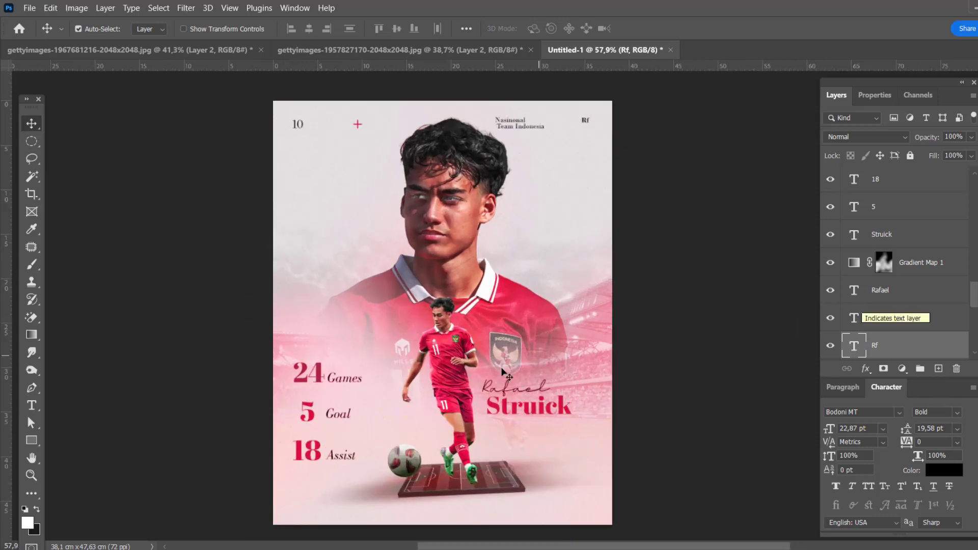
mouse_move(881, 262)
mouse_down()
mouse_move(868, 161)
mouse_move(866, 176)
mouse_up()
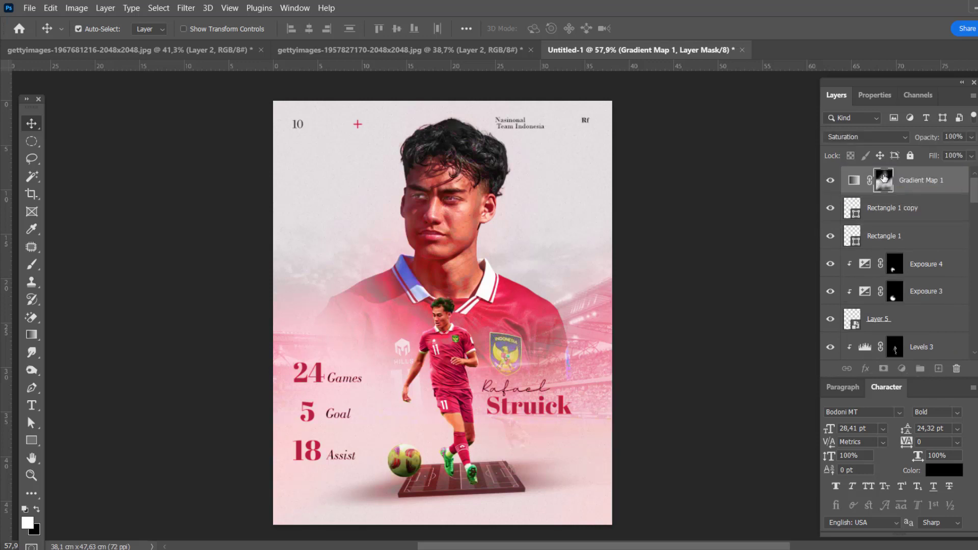
key(b)
key(x)
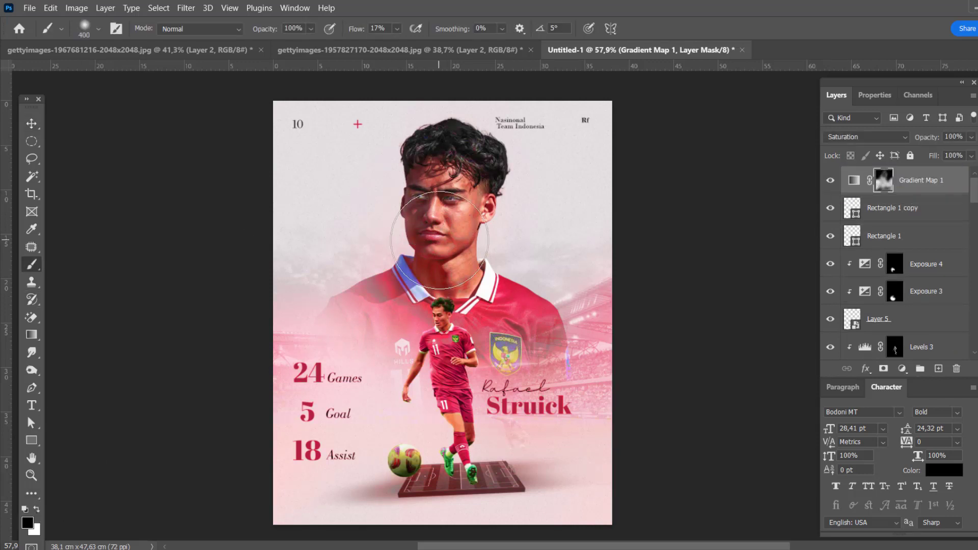
key(bracketleft)
key(bracketleft)
key(bracketleft)
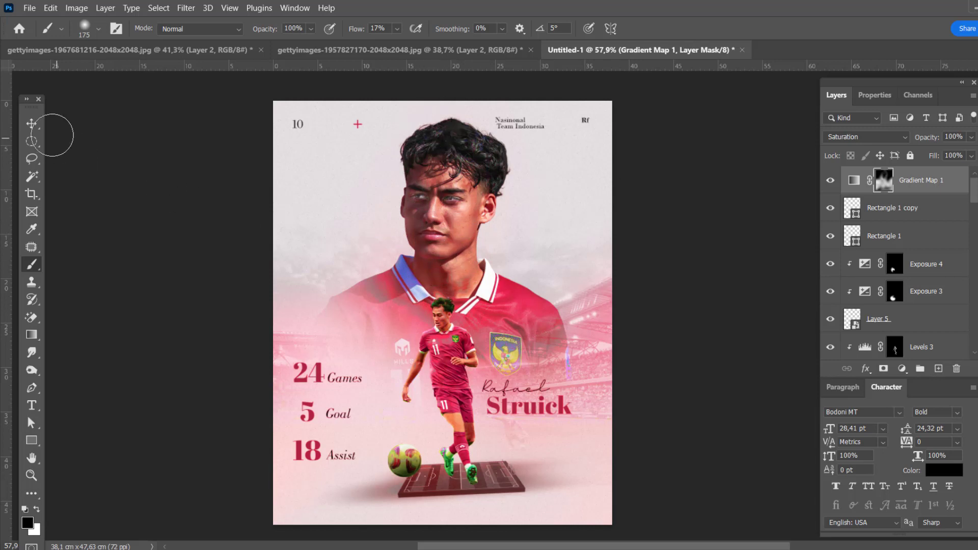
click(32, 124)
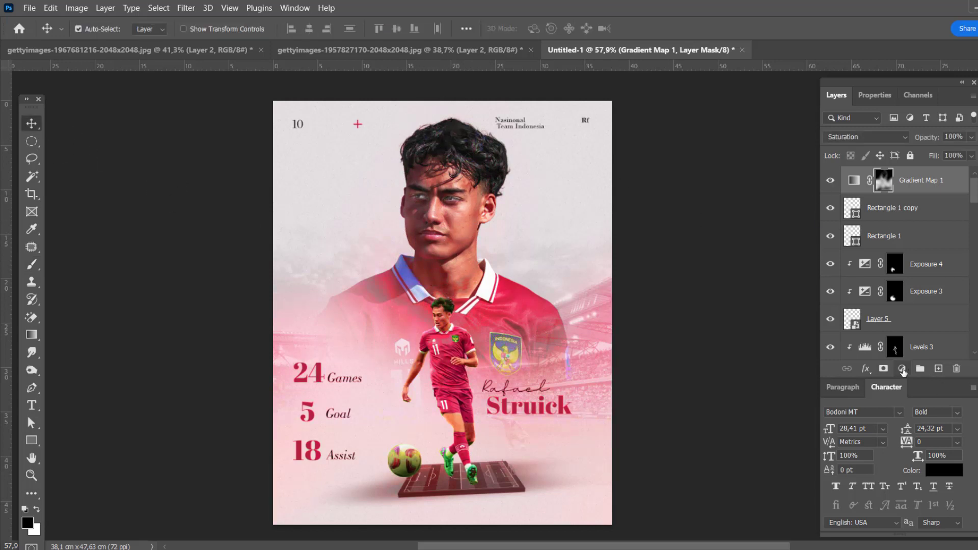
Add a Color Lookup layer with a 3D LUT and set its opacity to 37%
click(902, 370)
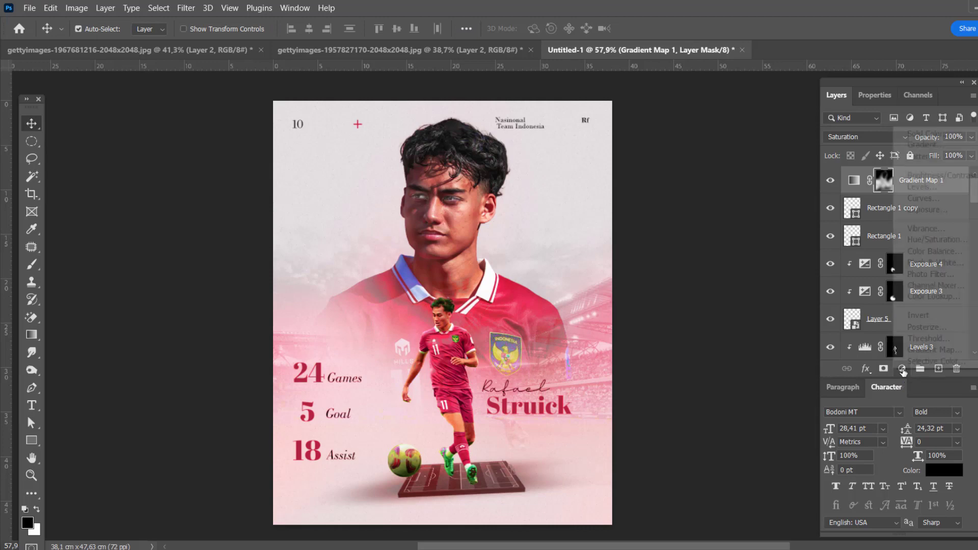
click(929, 296)
click(917, 135)
click(889, 200)
click(836, 95)
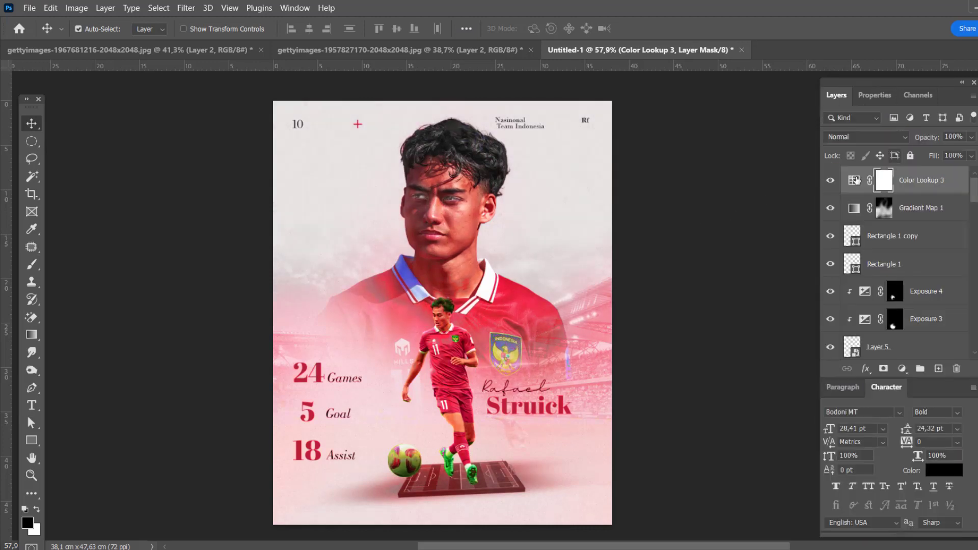
click(970, 138)
drag(941, 153, 931, 154)
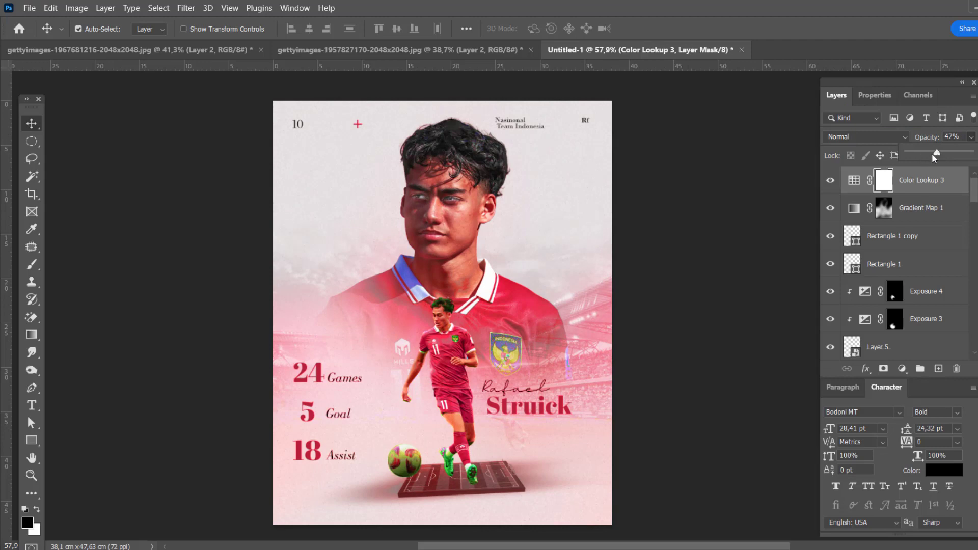
scroll(524, 175, up, 2)
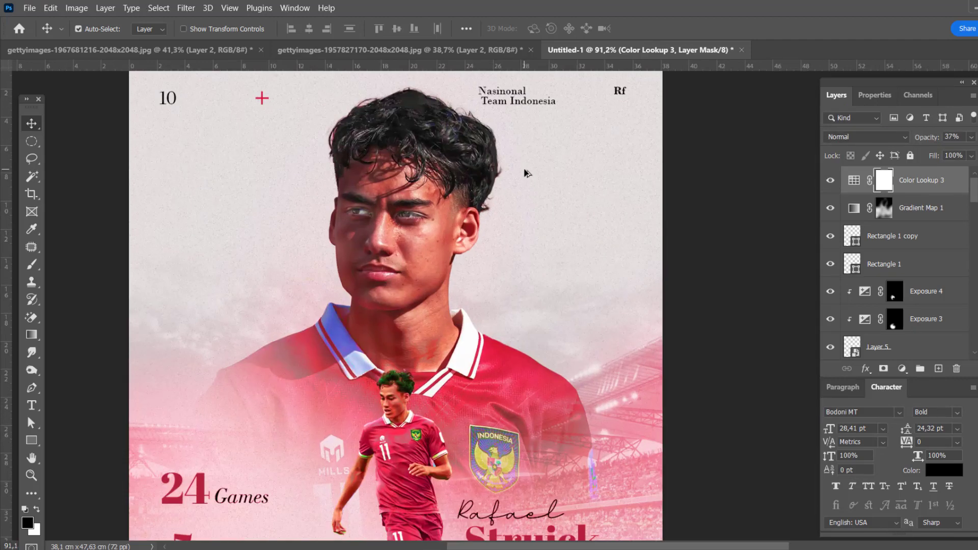
scroll(524, 175, down, 1)
scroll(524, 175, up, 1)
Add a solid colour fill in Color Dodge, limit its blending, and invert its mask
click(902, 368)
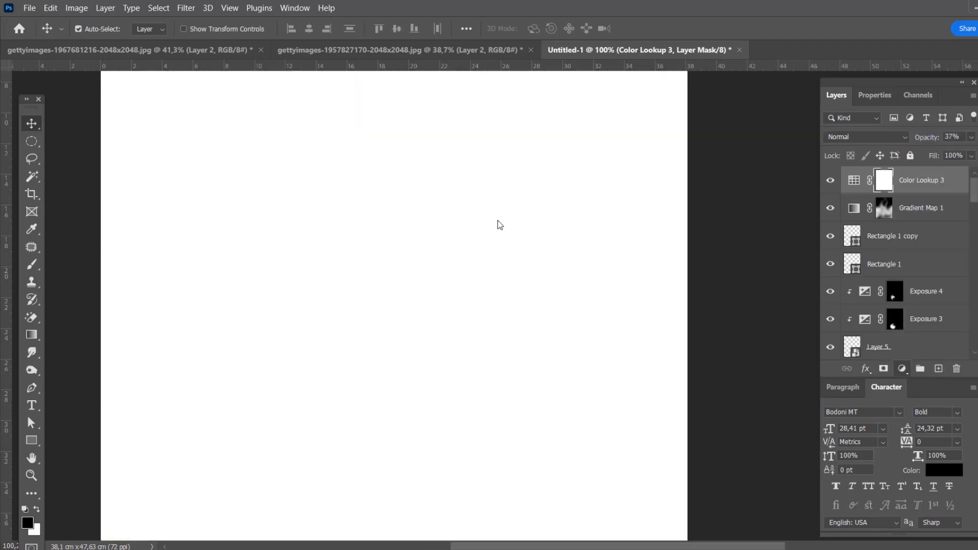
click(866, 136)
click(846, 261)
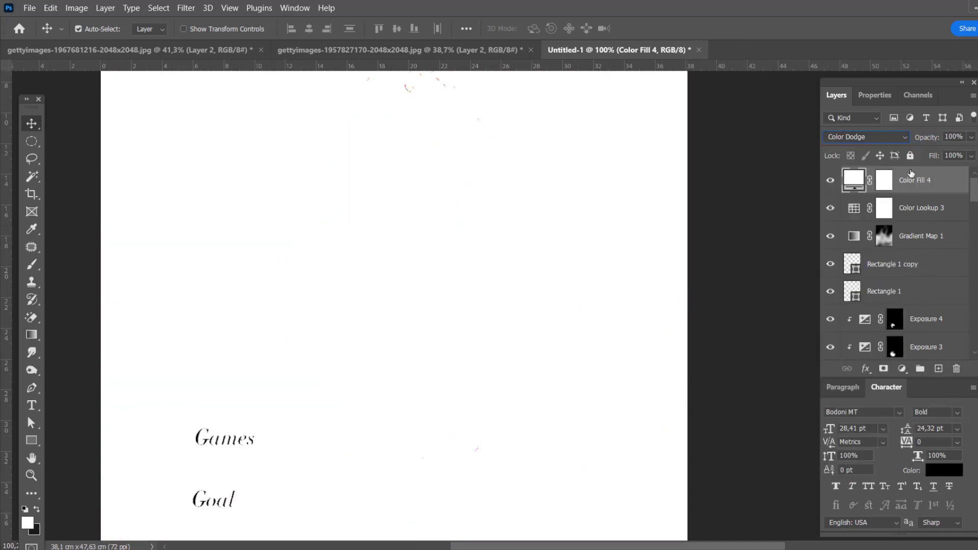
double_click(961, 183)
drag(691, 488, 819, 488)
click(962, 250)
click(885, 182)
key(ctrl+i)
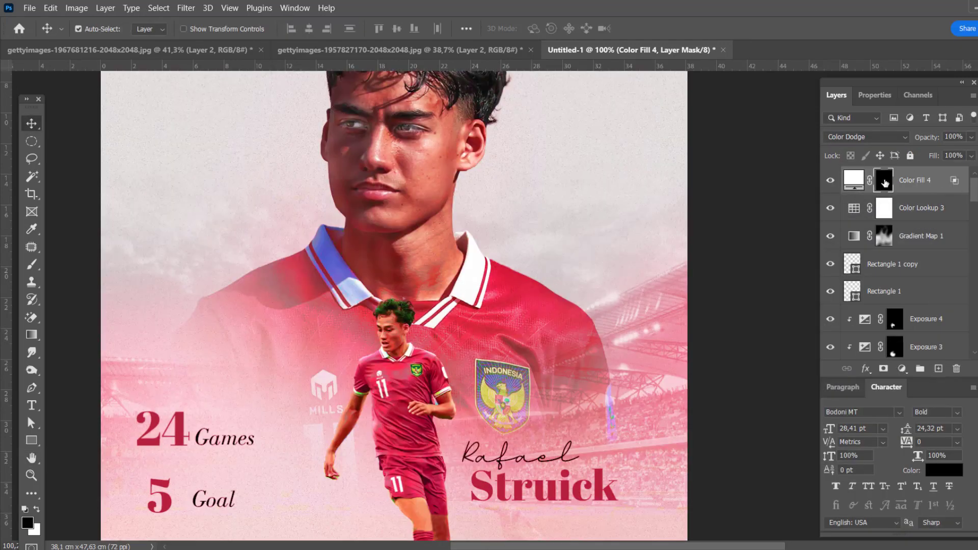
Paint white with a low-flow brush over the jaw, neck, shoulder and chest
key(b)
key(x)
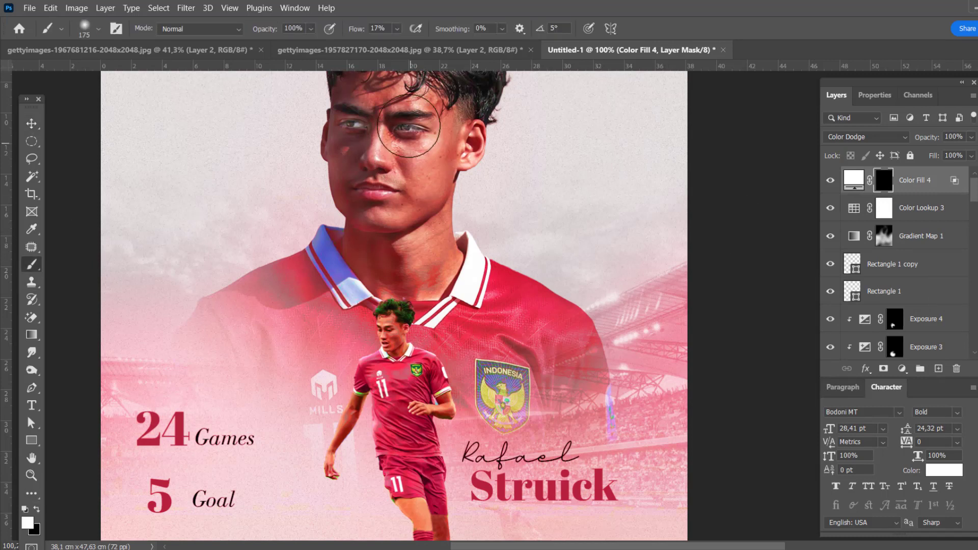
drag(397, 29, 392, 46)
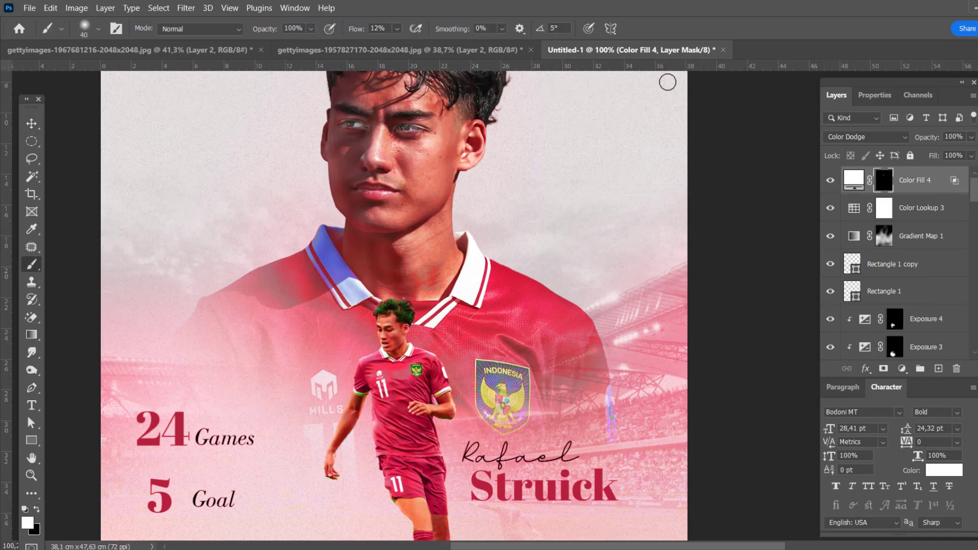
drag(455, 185, 460, 235)
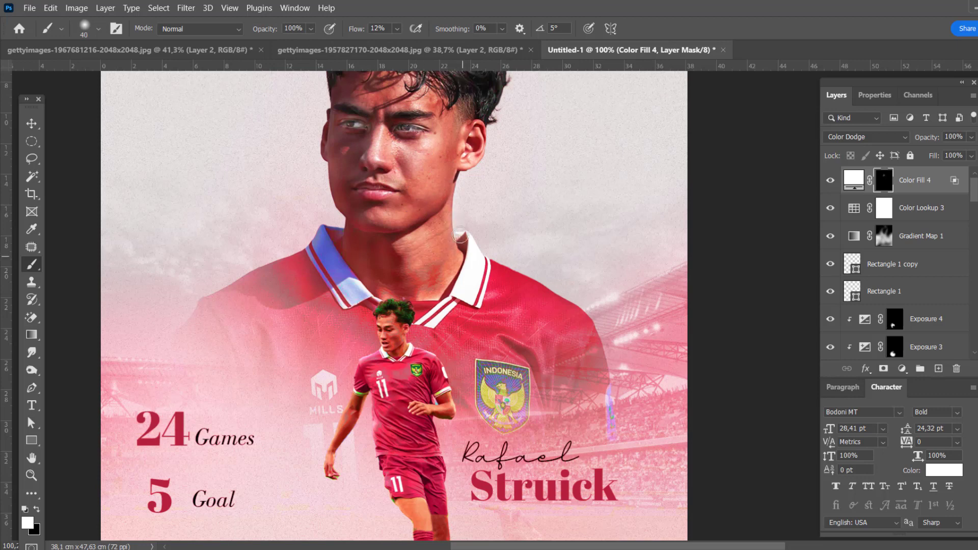
drag(304, 237, 257, 303)
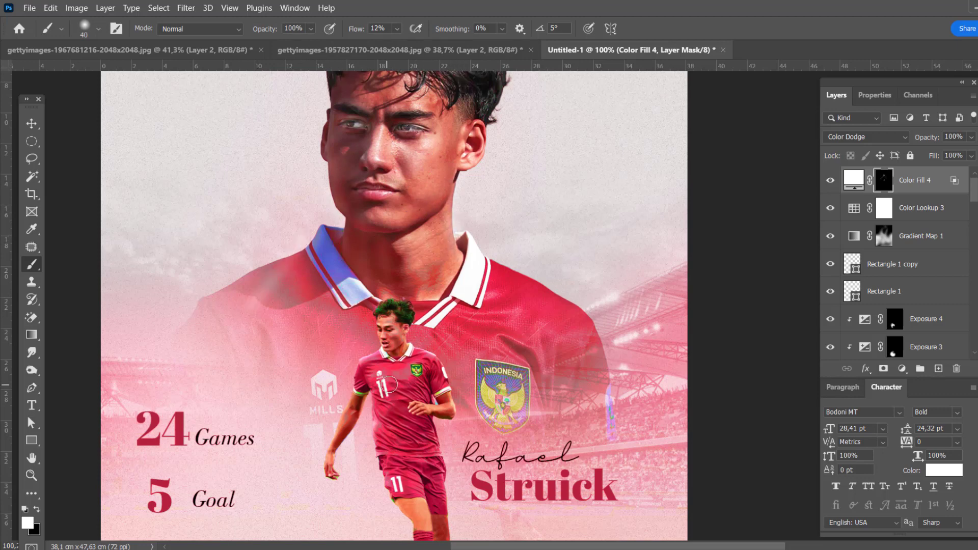
scroll(407, 443, down, 3)
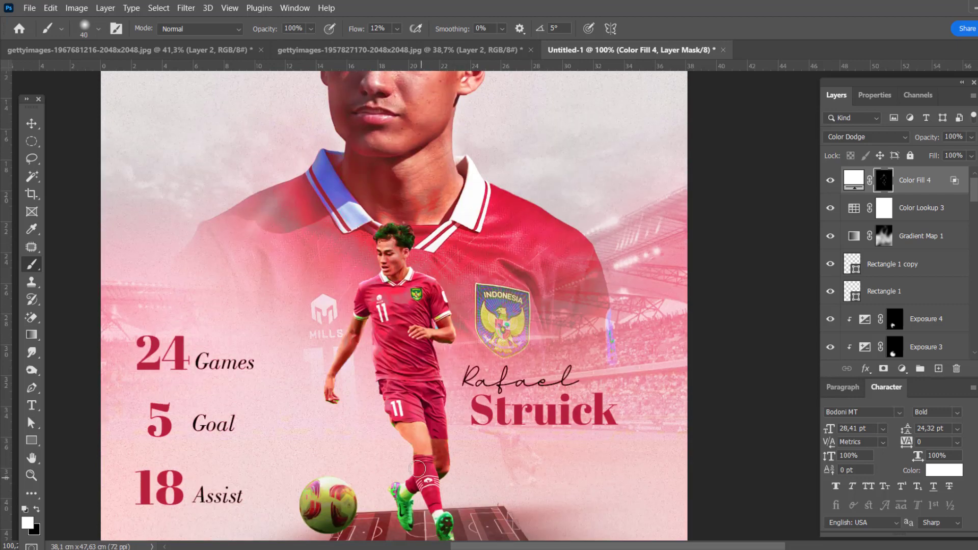
scroll(432, 446, down, 3)
Lower the Color Fill 4 dodge glow's opacity to 16%
key(ctrl+0)
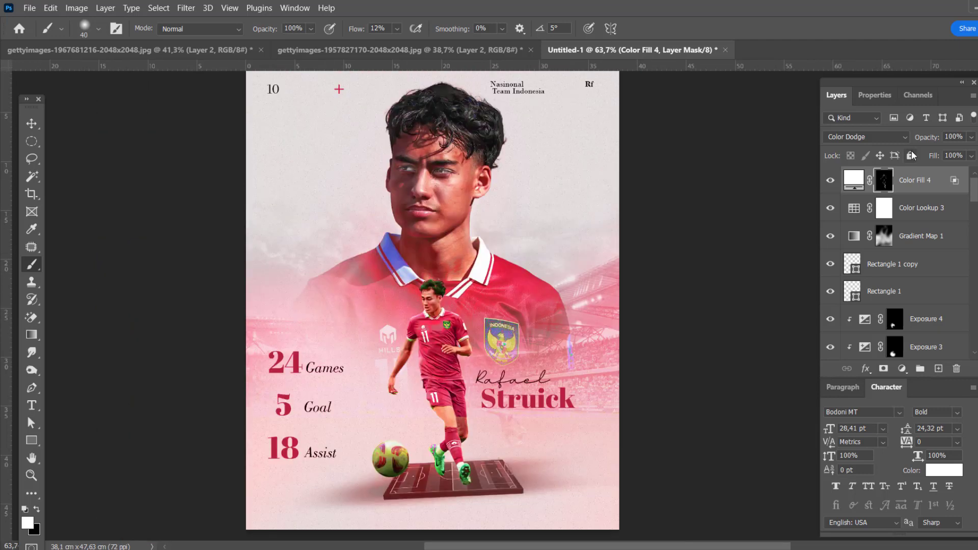
drag(939, 153, 916, 152)
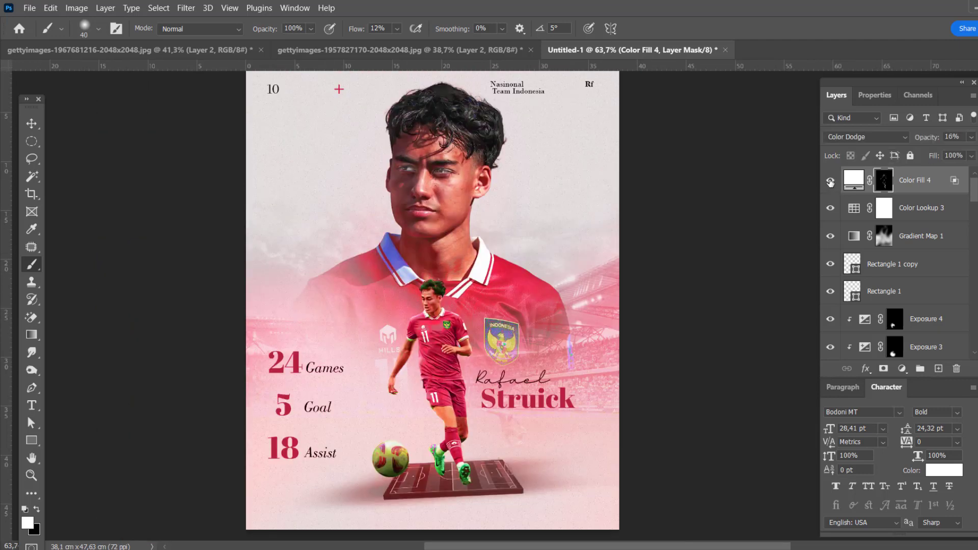
alt+scroll(426, 269, down, 2)
key(v)
alt+scroll(426, 269, up, 1)
alt+scroll(408, 244, down, 1)
alt+scroll(382, 204, up, 2)
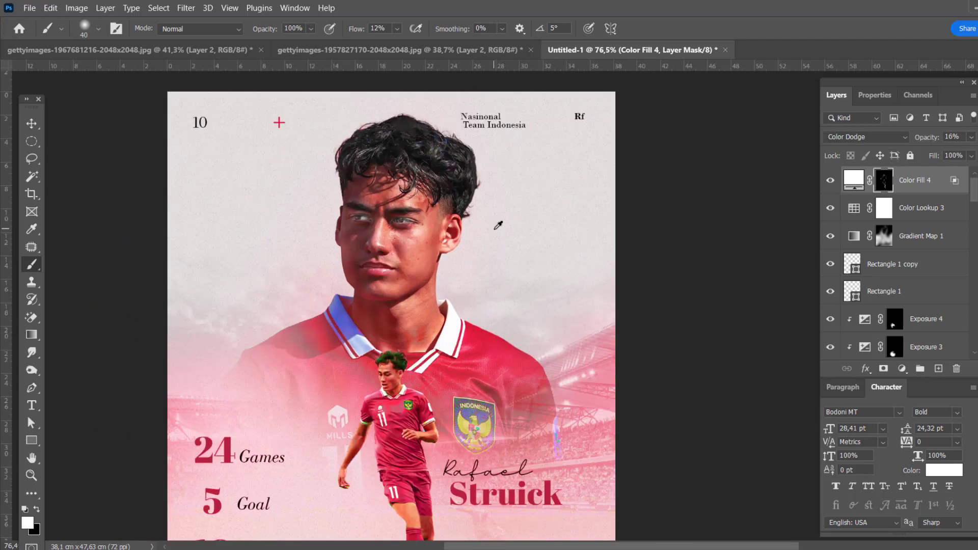
alt+scroll(359, 182, down, 1)
alt+scroll(236, 489, up, 2)
Nudge the '5' stat text left to line up with the other numbers
click(248, 435)
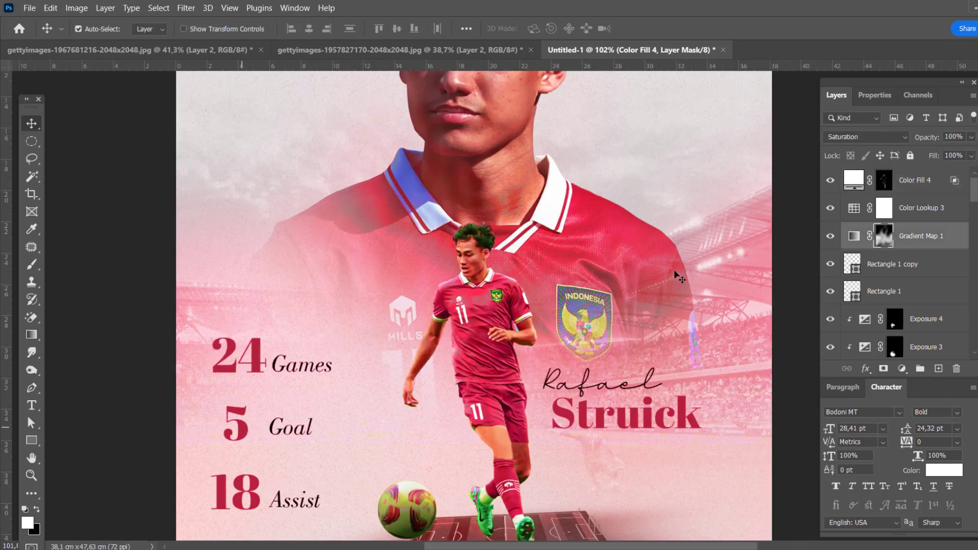
scroll(902, 308, down, 3)
scroll(896, 255, up, 3)
scroll(897, 229, up, 3)
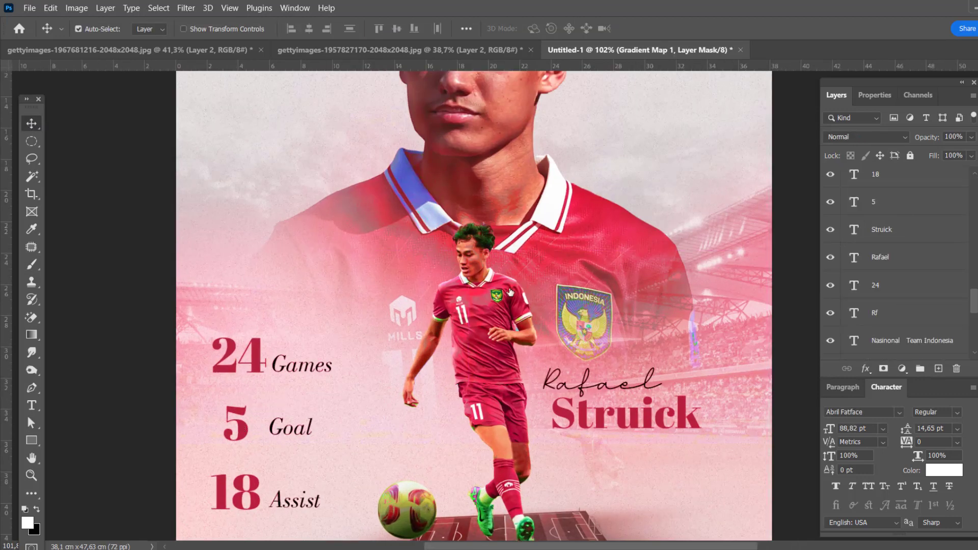
click(886, 201)
key(ctrl+t)
drag(236, 415, 225, 415)
key(Return)
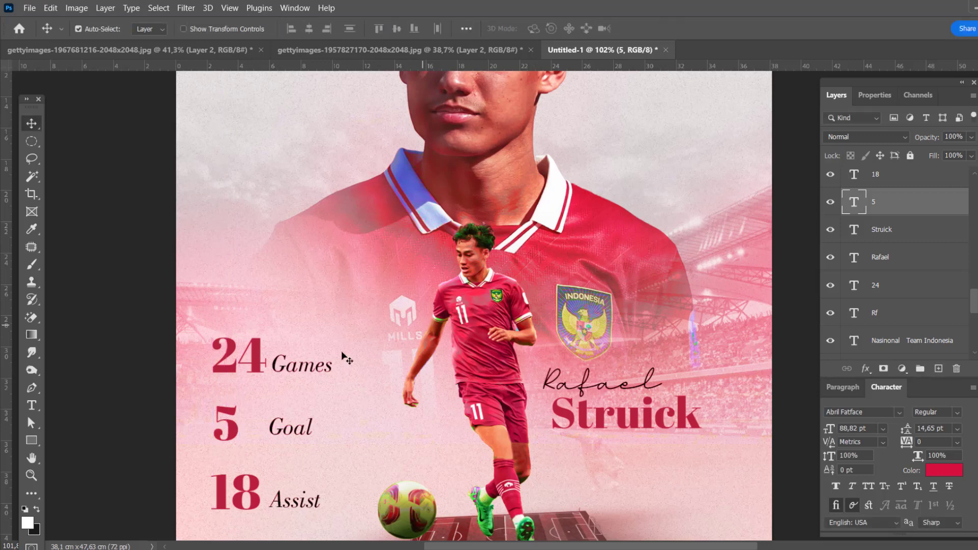
key(ctrl+0)
Set Color Lookup 3 to Soft Light blending at 5% opacity
scroll(837, 209, up, 5)
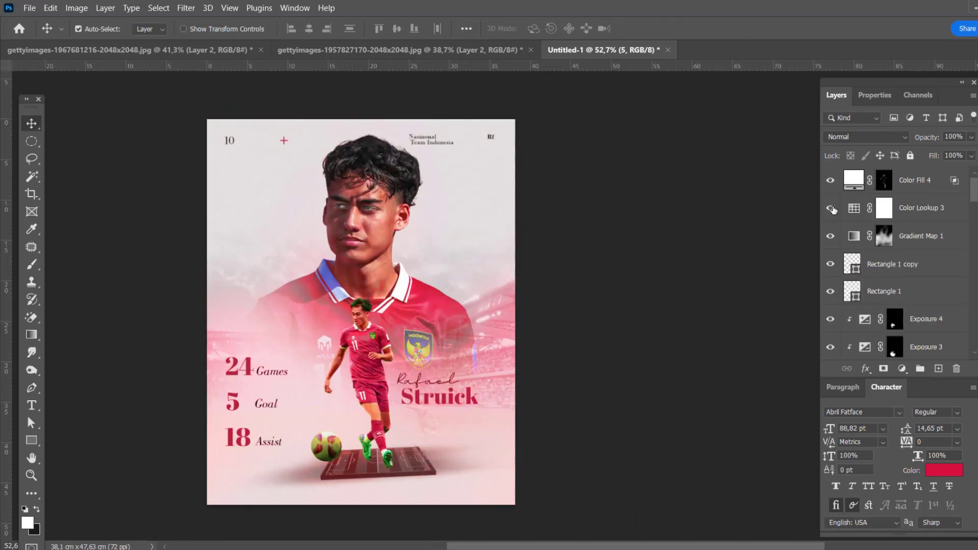
click(917, 209)
click(866, 137)
click(862, 319)
click(832, 208)
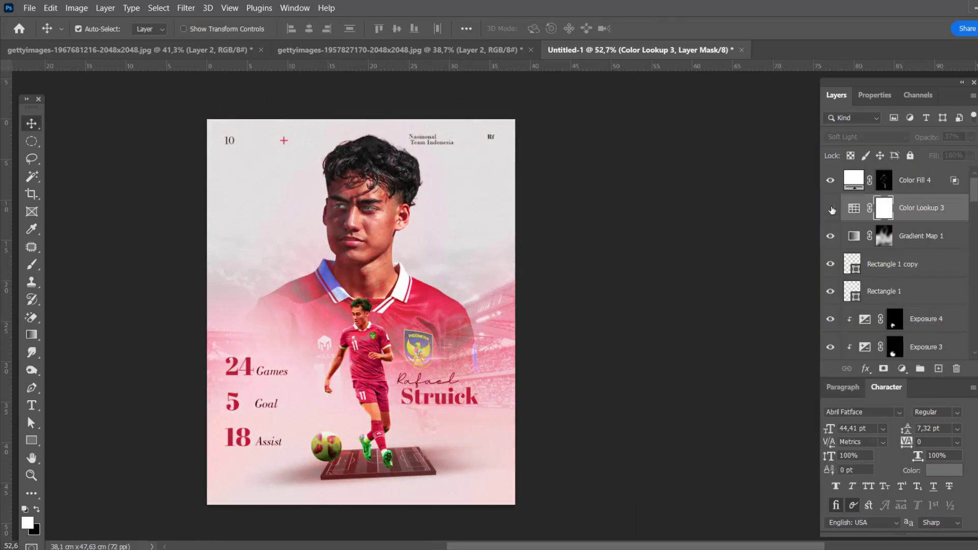
drag(971, 137, 920, 152)
click(832, 209)
click(954, 187)
Stamp all visible layers into a new Layer 6 and convert it to a smart object
key(ctrl+shift+alt+e)
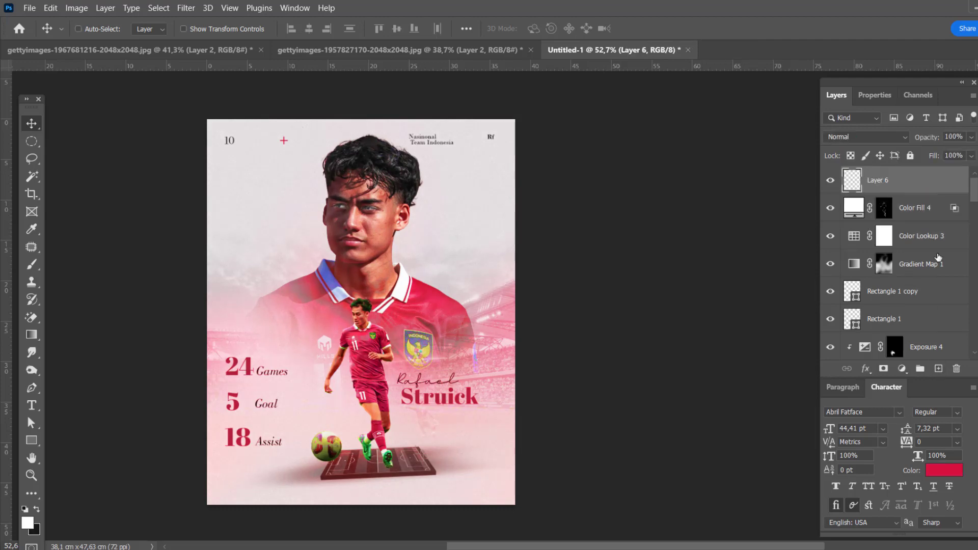
right_click(930, 187)
click(798, 193)
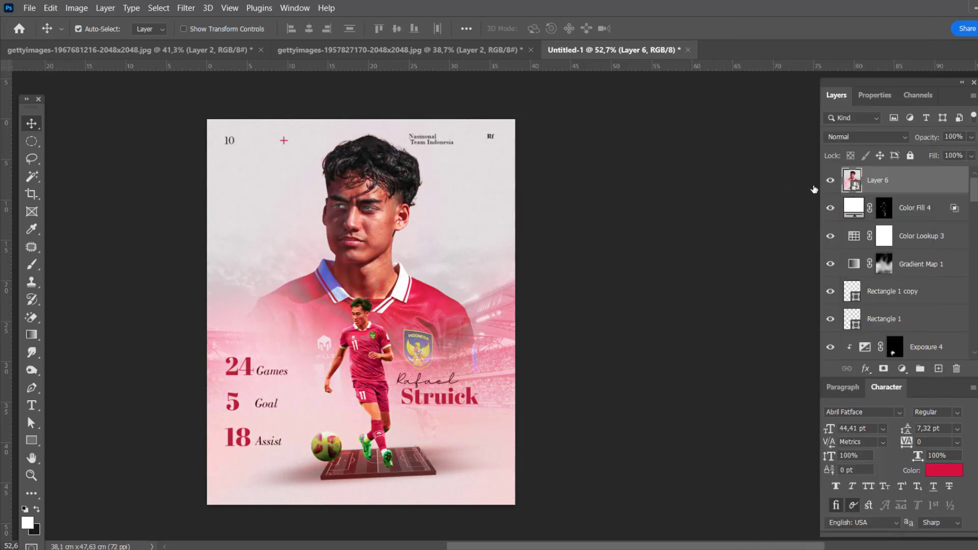
click(186, 7)
click(204, 105)
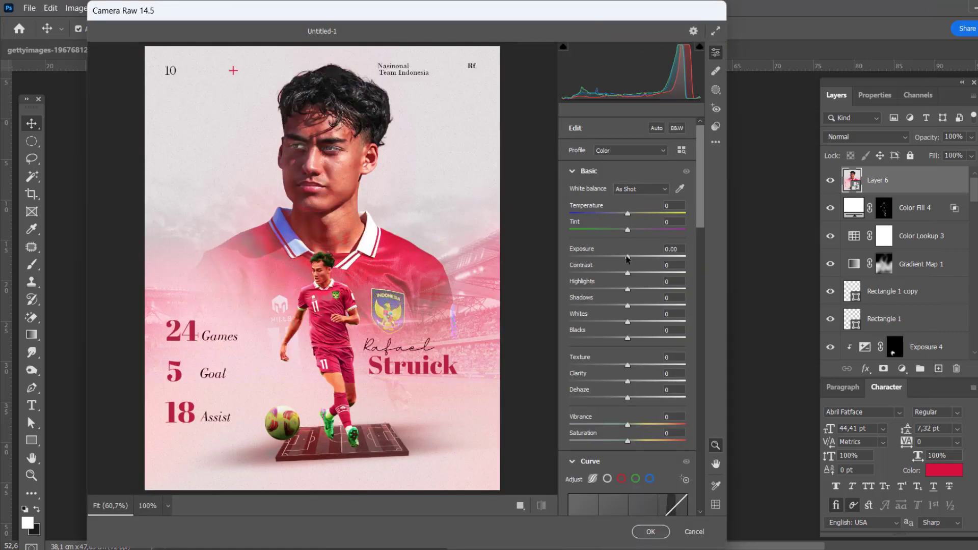
In Camera Raw, raise exposure slightly, lower highlights, lift shadows and add clarity
drag(627, 256, 628, 256)
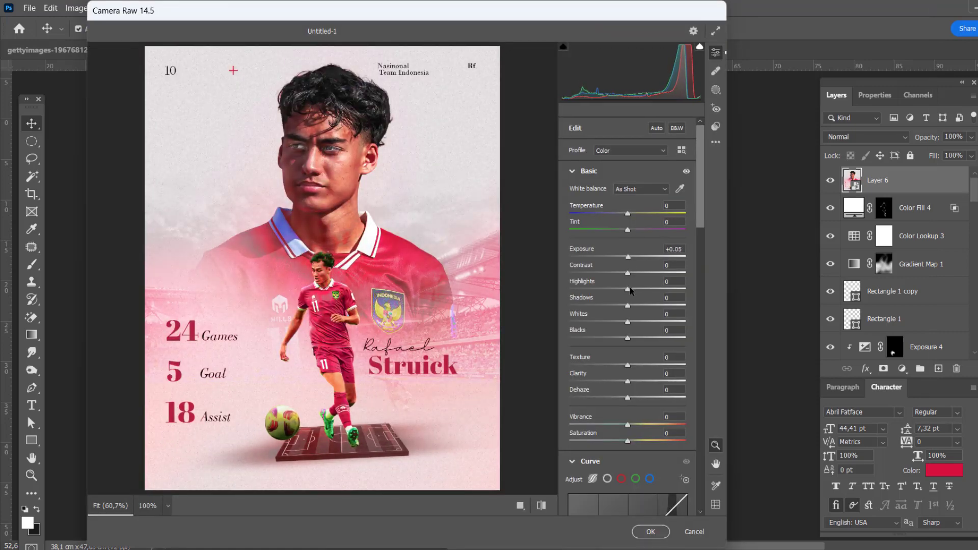
mouse_move(628, 289)
mouse_down()
mouse_move(617, 290)
mouse_move(653, 306)
mouse_move(614, 322)
mouse_move(614, 339)
mouse_up()
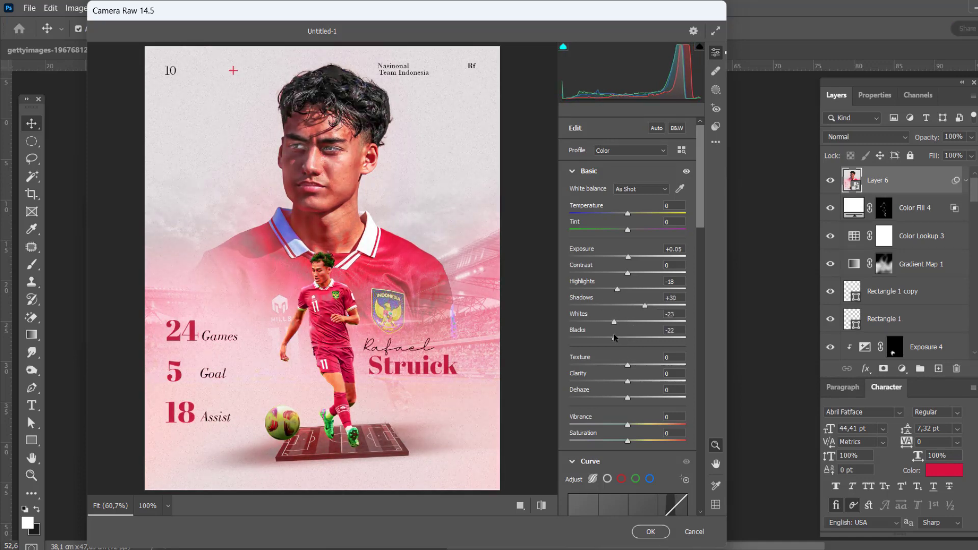
drag(629, 382, 628, 399)
Adjust further Camera Raw sliders in the Curve, Detail and Color Mixer panels
scroll(630, 356, down, 3)
scroll(632, 306, down, 5)
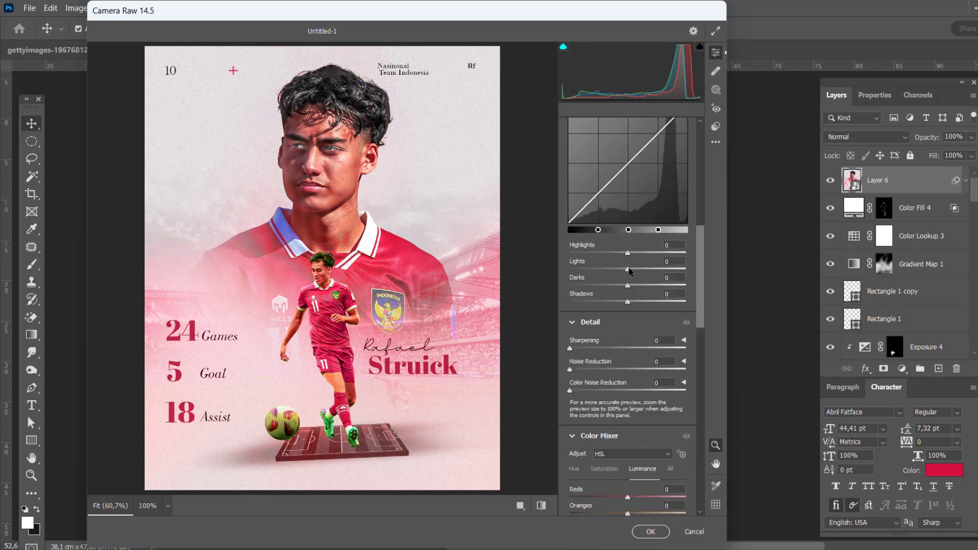
drag(627, 269, 616, 253)
drag(627, 301, 578, 284)
scroll(614, 301, down, 2)
scroll(582, 333, down, 2)
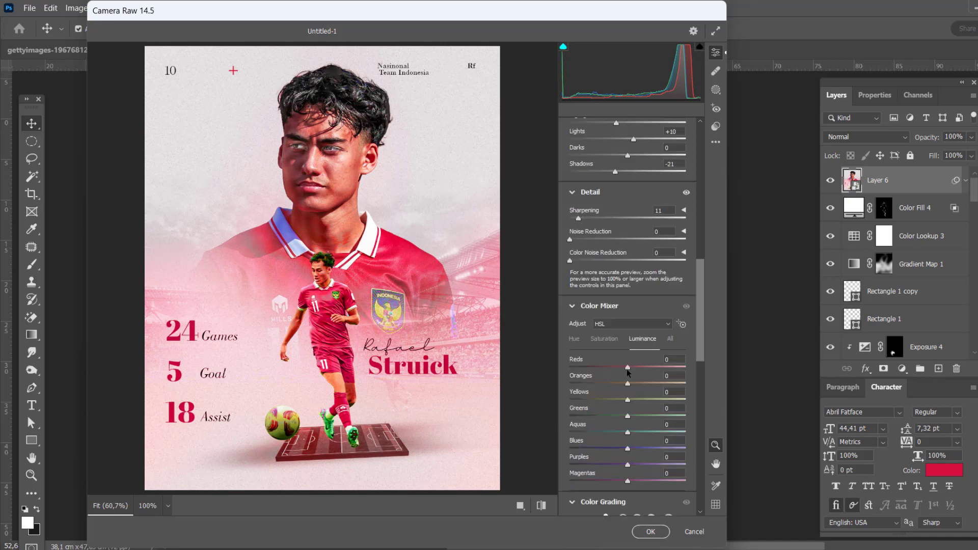
drag(628, 366, 619, 383)
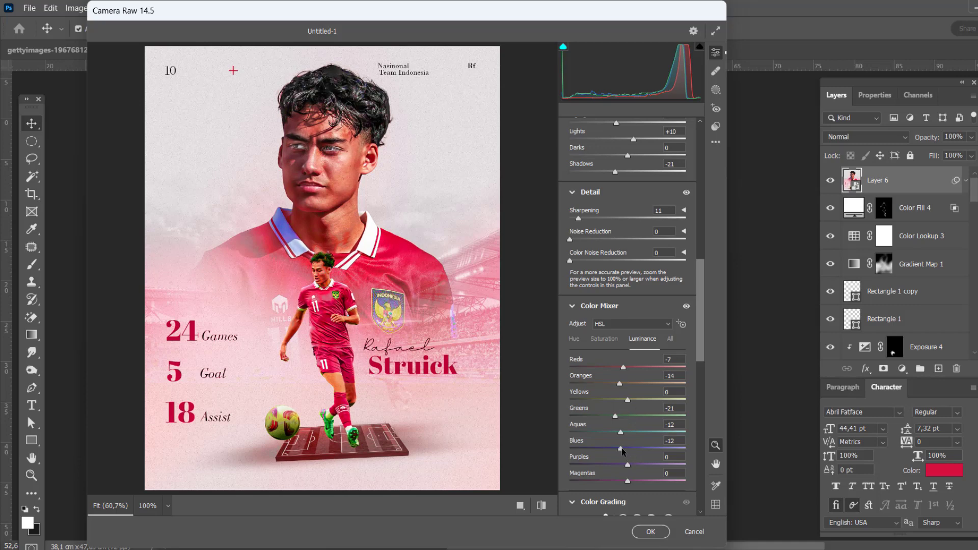
Tint the shadows red and midtones slightly yellow, and add a dark edge vignette
scroll(621, 402, down, 4)
scroll(629, 423, down, 2)
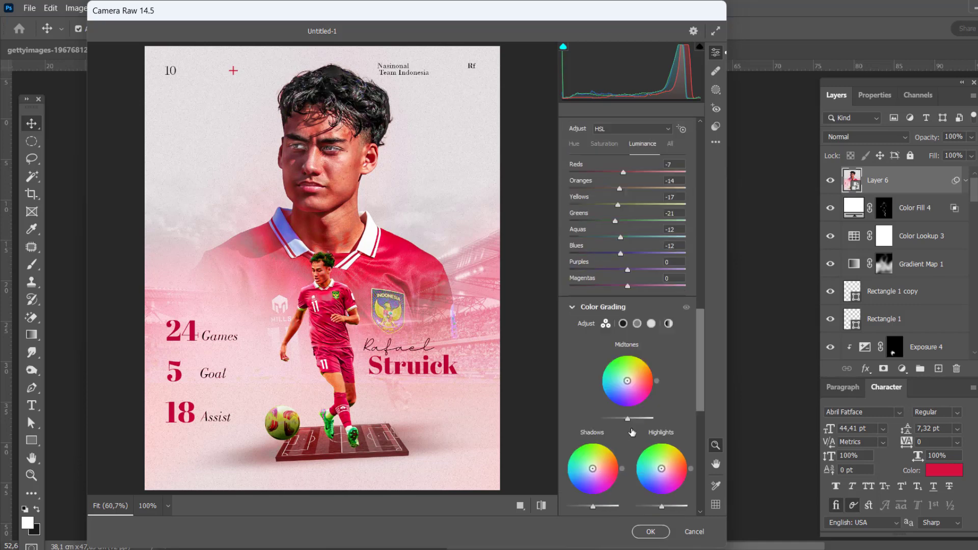
drag(592, 468, 603, 468)
drag(627, 380, 629, 377)
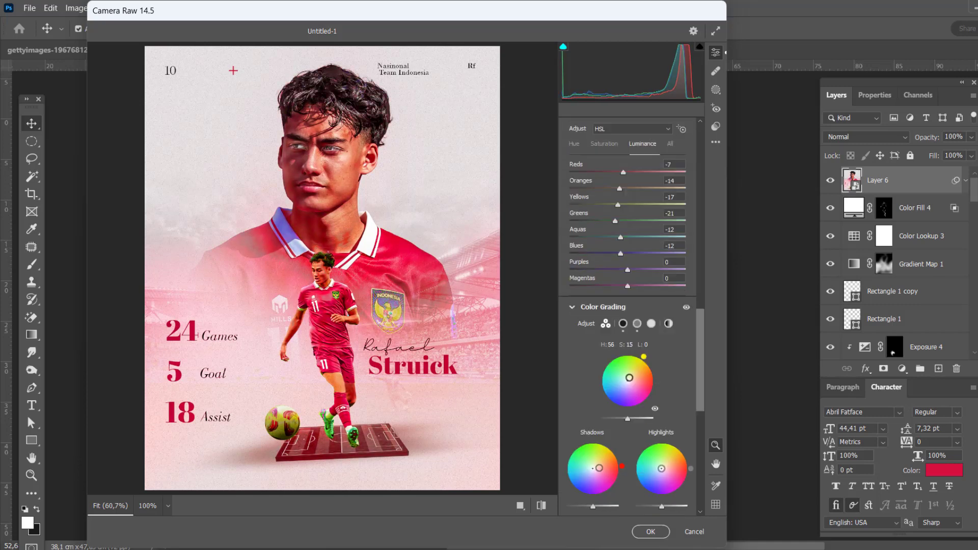
scroll(646, 413, down, 3)
scroll(623, 432, down, 6)
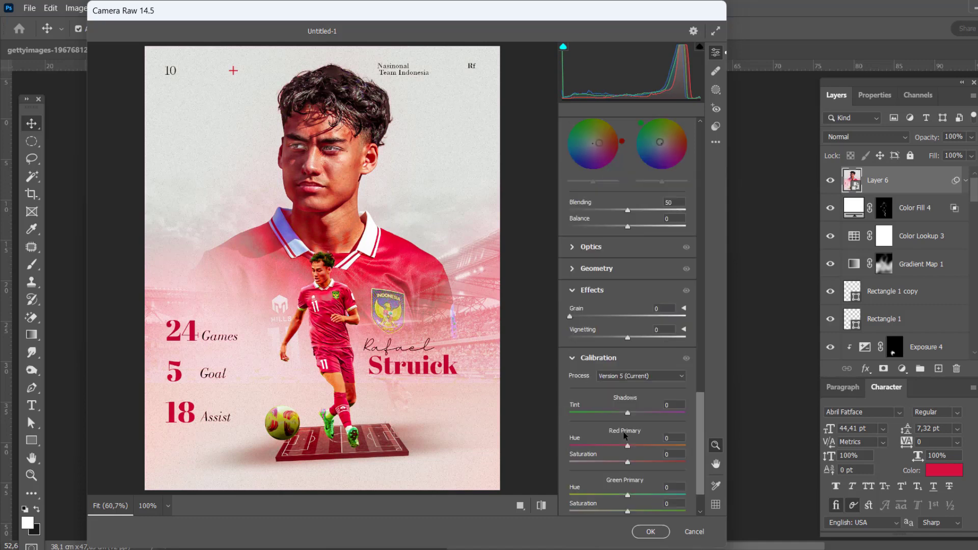
scroll(614, 437, down, 2)
drag(628, 283, 608, 284)
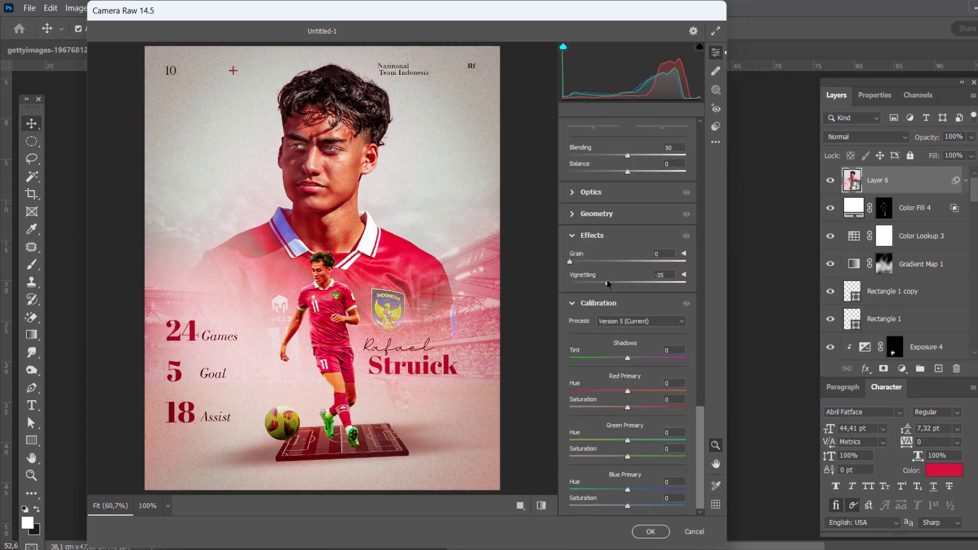
Confirm the Camera Raw grade with OK and zoom in to review the graded poster
click(650, 531)
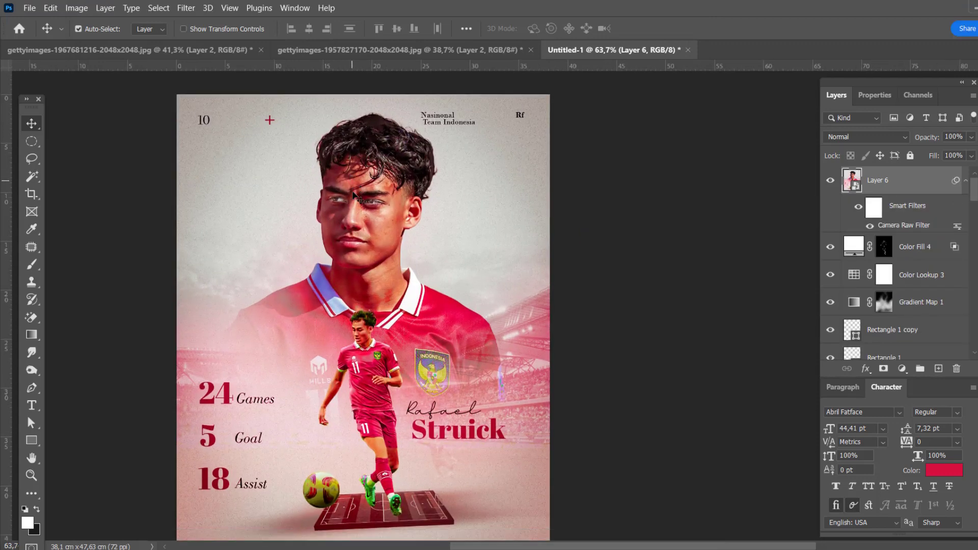
scroll(387, 204, up, 3)
scroll(408, 204, down, 3)
scroll(441, 201, up, 1)
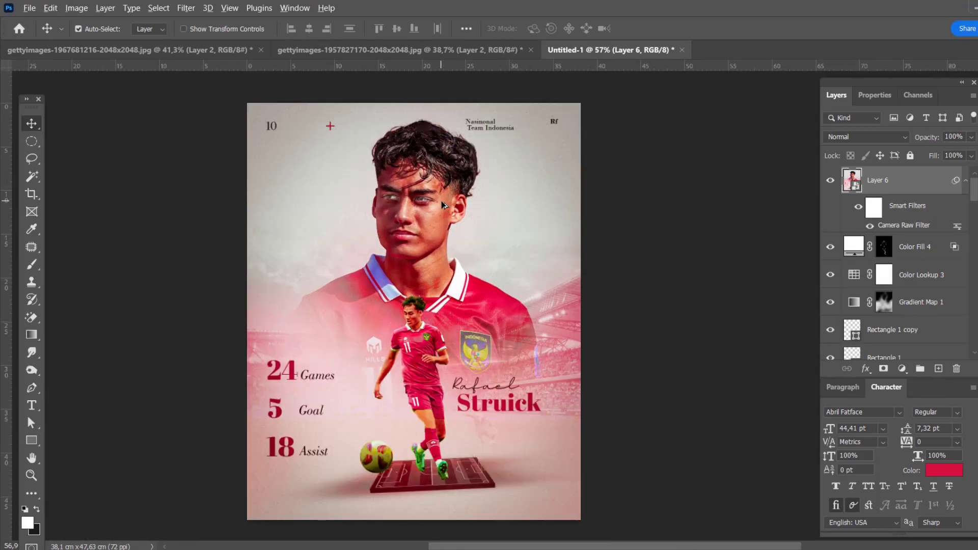
scroll(632, 212, up, 1)
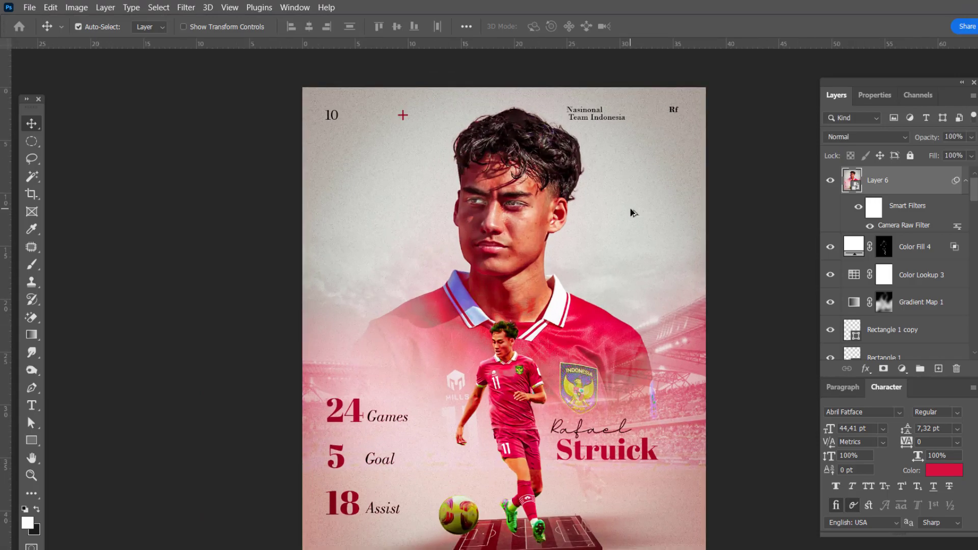